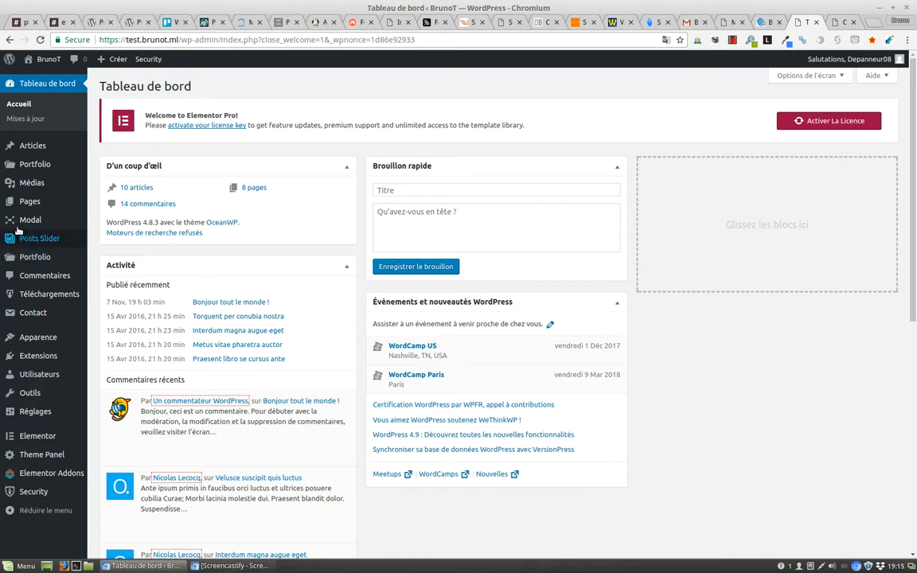
Create a new modal item and title it "Contact".
{"action": "mouse_move", "coordinate": [17, 228]}
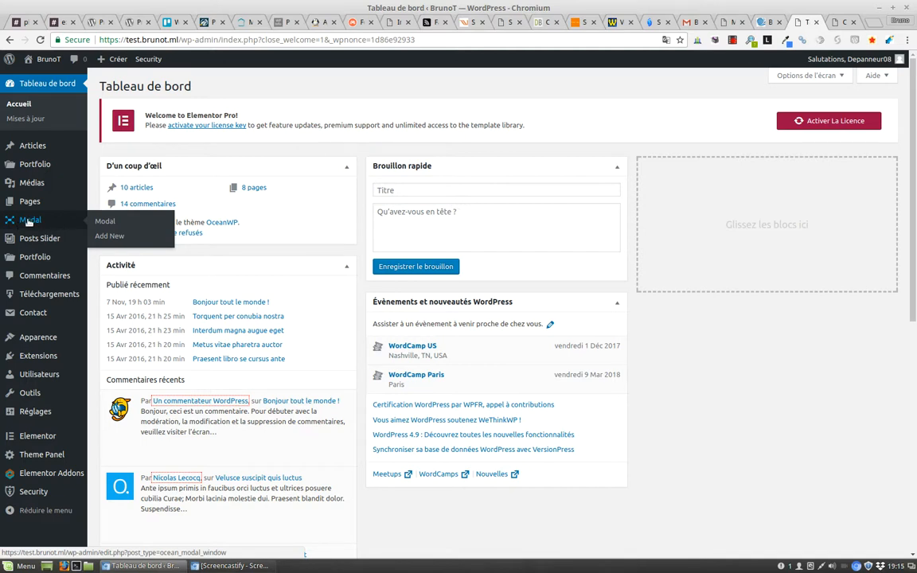
{"action": "left_click", "coordinate": [111, 240]}
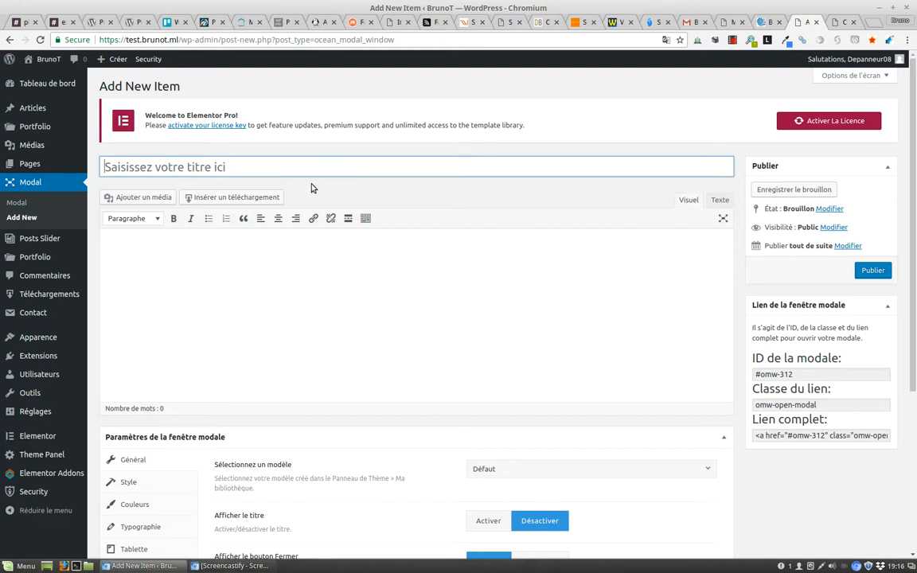
{"action": "key", "text": "shift"}
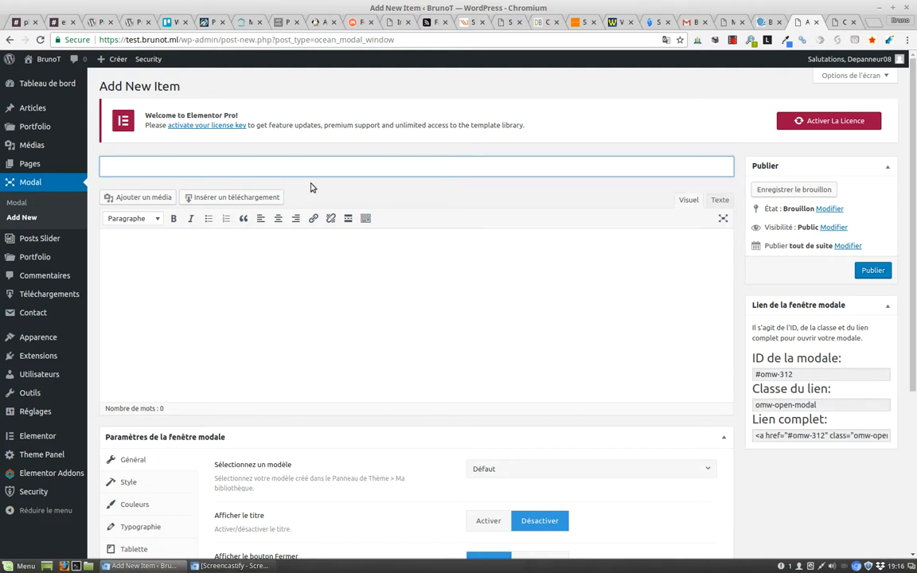
{"action": "type", "text": "Contact"}
{"action": "left_click", "coordinate": [593, 300]}
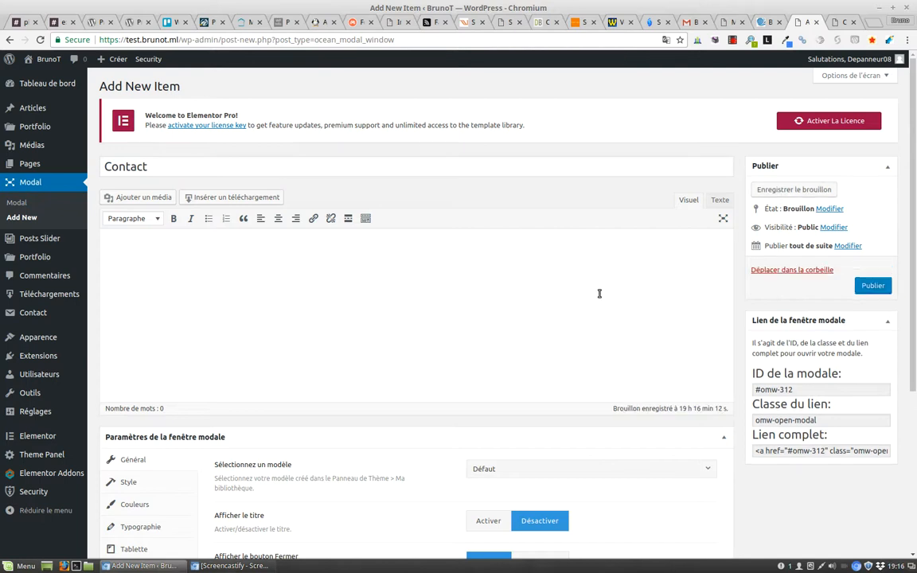
Open the contact forms list in a separate browser tab and copy the shortcode of "Contact form 1".
{"action": "scroll", "coordinate": [634, 283], "scroll_direction": "down", "scroll_amount": 1}
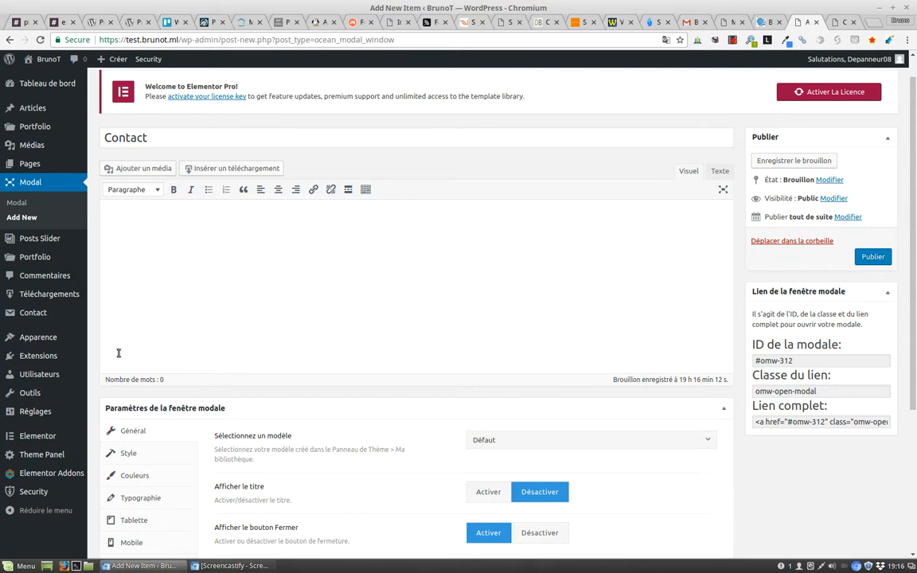
{"action": "mouse_move", "coordinate": [43, 312]}
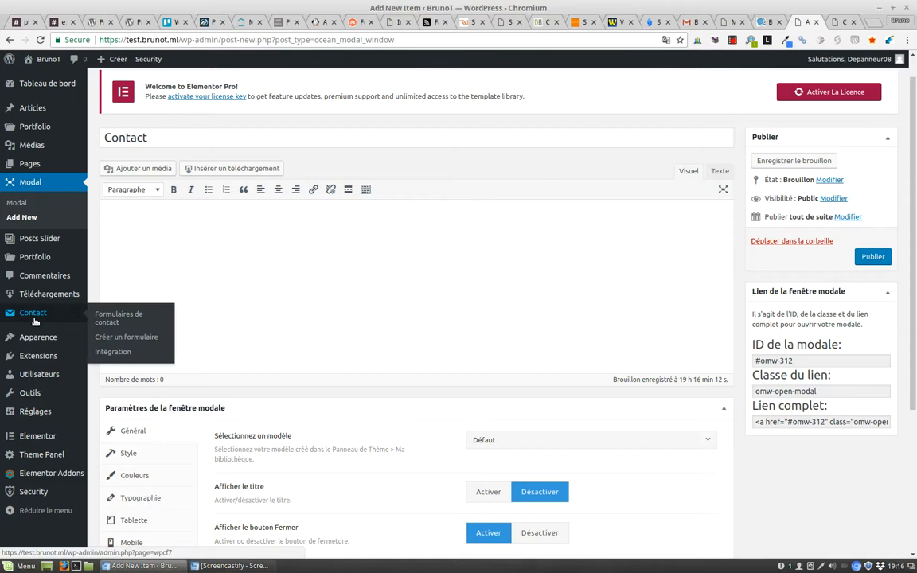
{"action": "middle_click", "coordinate": [110, 318]}
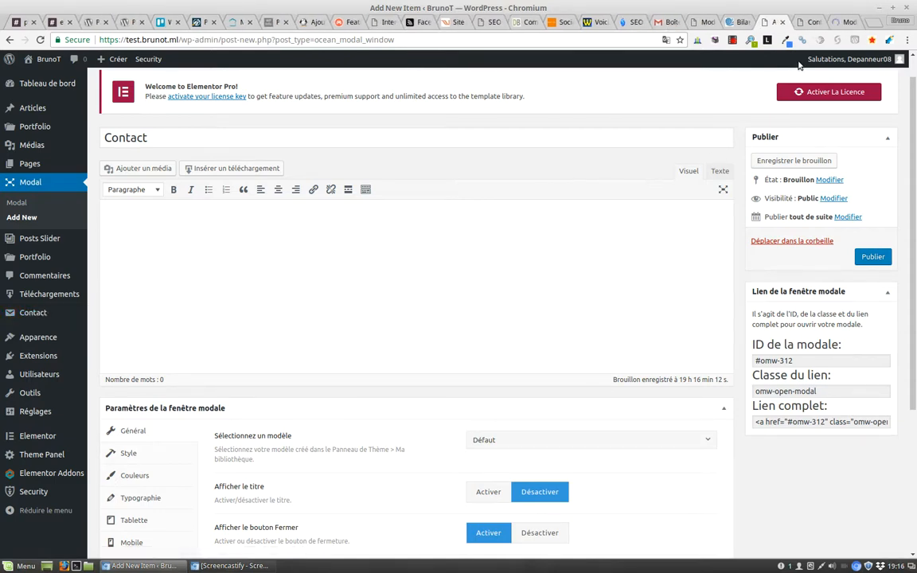
{"action": "left_click", "coordinate": [808, 22]}
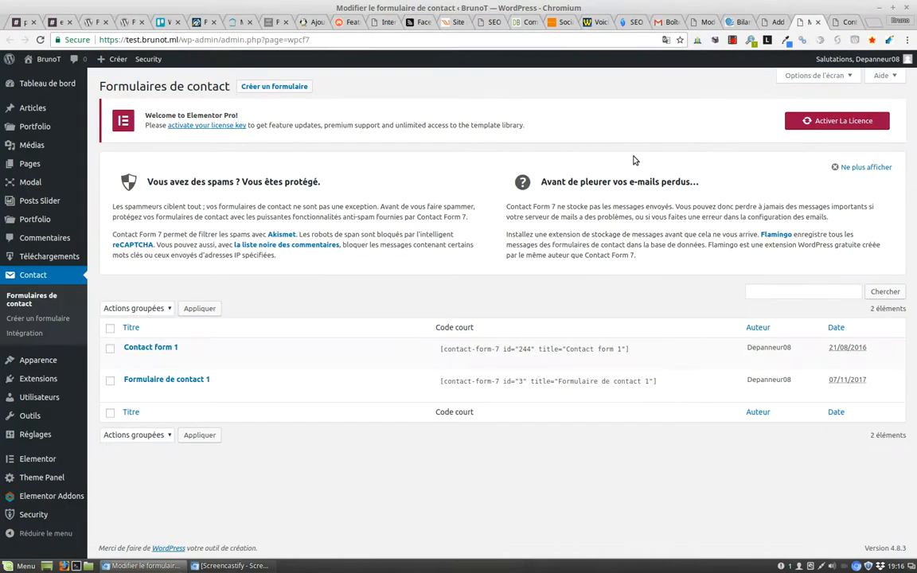
{"action": "left_click", "coordinate": [537, 354]}
{"action": "right_click", "coordinate": [537, 354]}
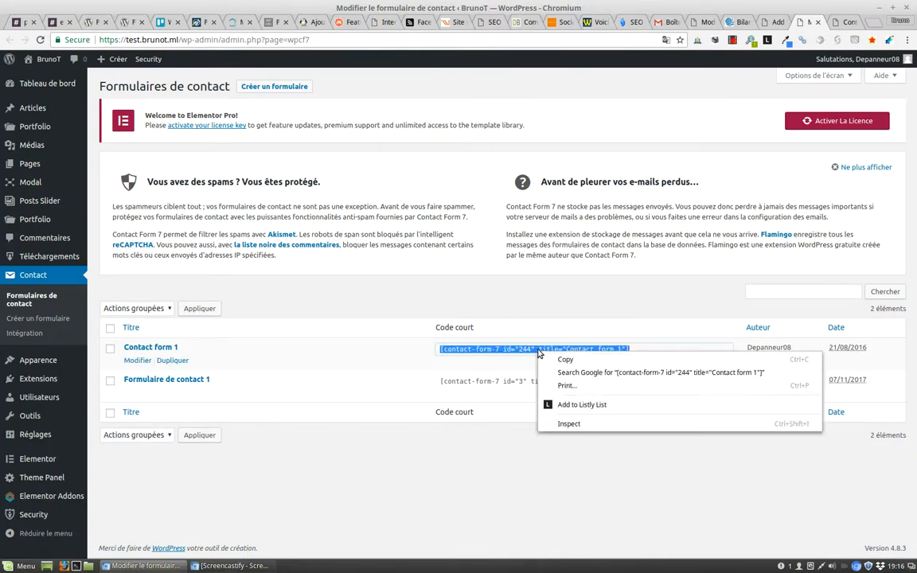
{"action": "left_click", "coordinate": [558, 360]}
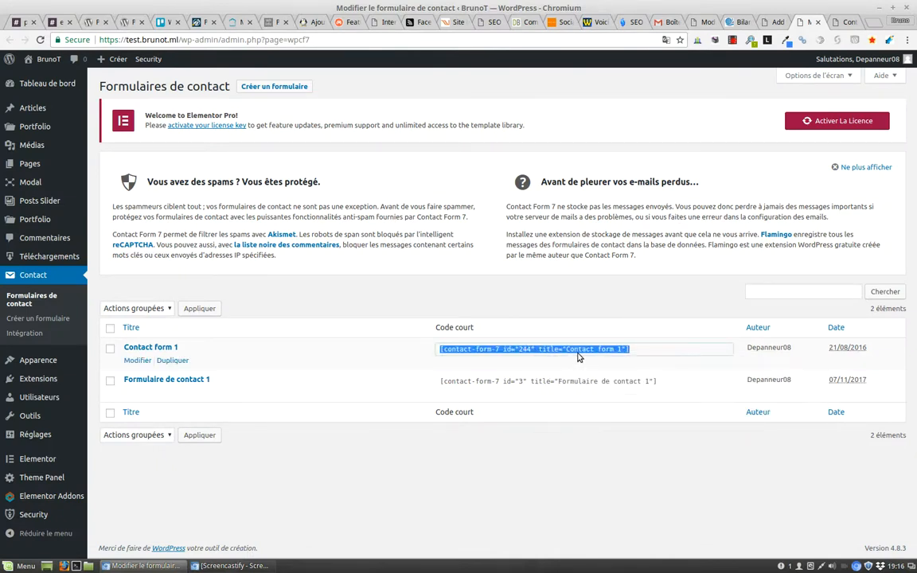
Return to the new modal item and paste the copied contact form shortcode into its content.
{"action": "left_click", "coordinate": [779, 23]}
{"action": "right_click", "coordinate": [311, 211]}
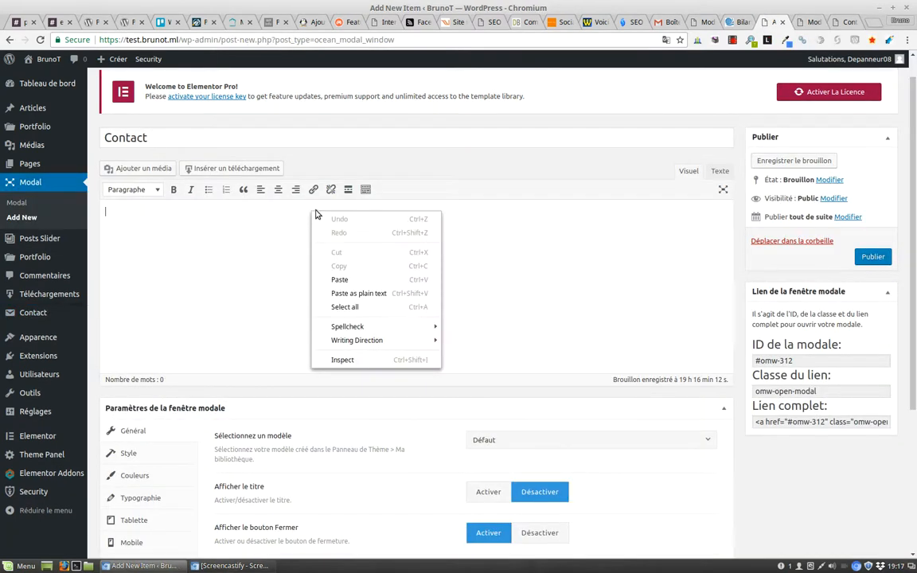
{"action": "left_click", "coordinate": [346, 280]}
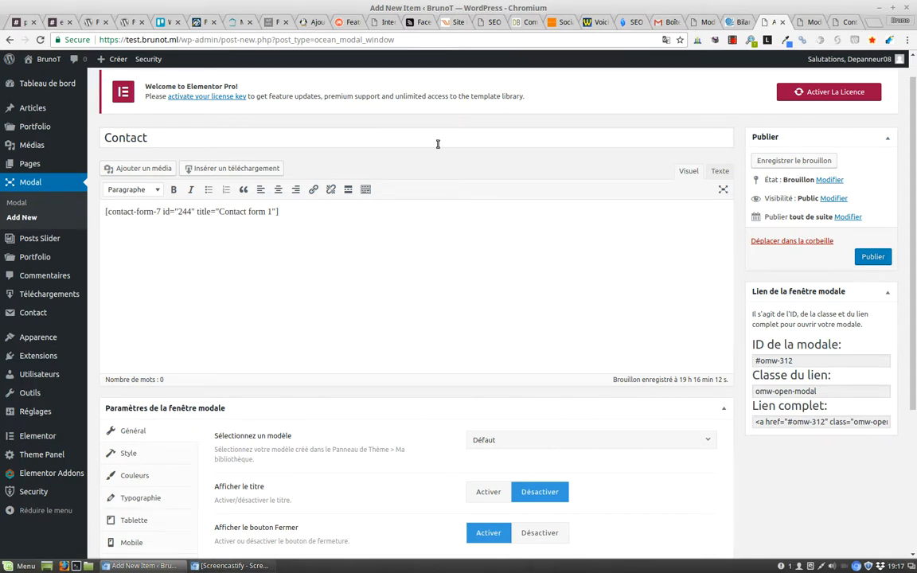
Add the line "Pour me contacter, remplissez le formulaire ci-dessous" above the shortcode and format it as Titre 2.
{"action": "key", "text": "Home"}
{"action": "key", "text": "Return"}
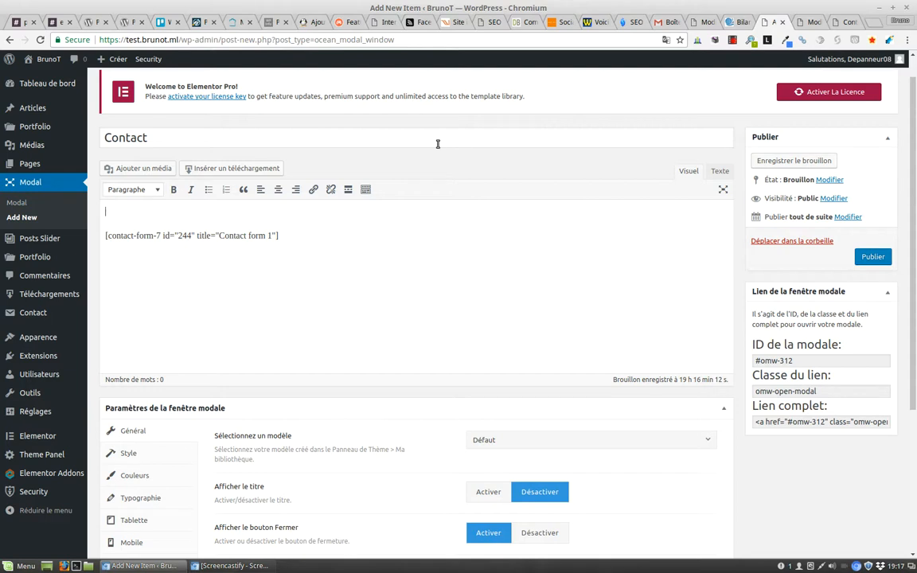
{"action": "type", "text": "Pou"}
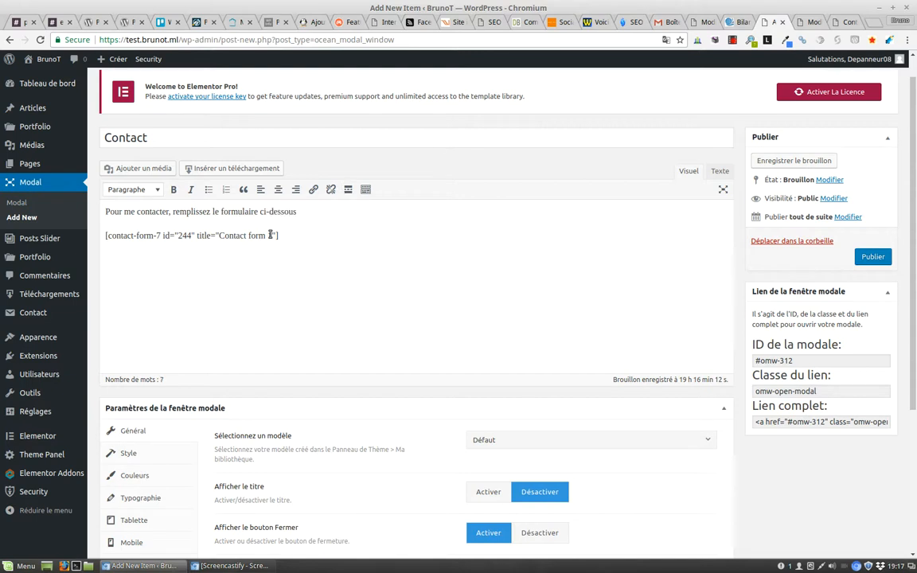
{"action": "left_click_drag", "start_coordinate": [309, 206], "coordinate": [92, 192]}
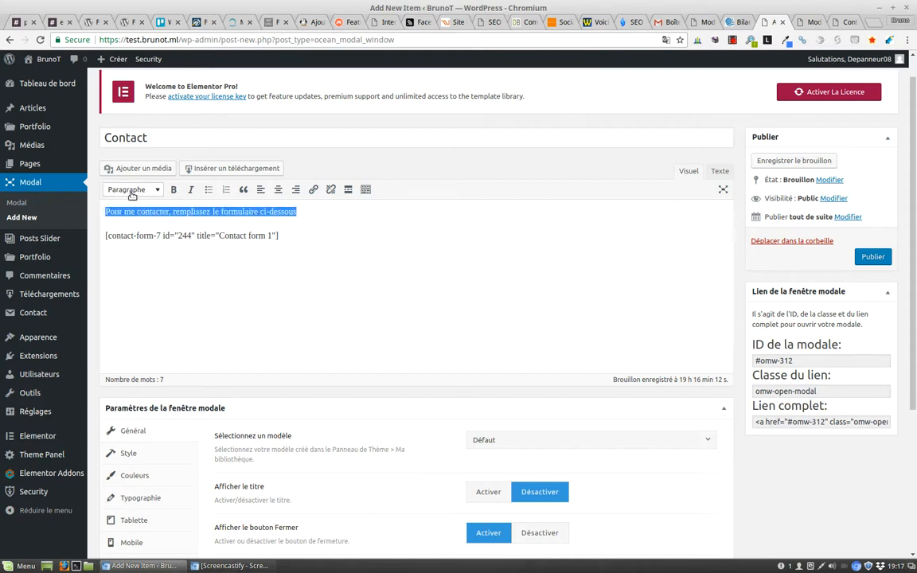
{"action": "left_click", "coordinate": [121, 190]}
{"action": "left_click", "coordinate": [142, 255]}
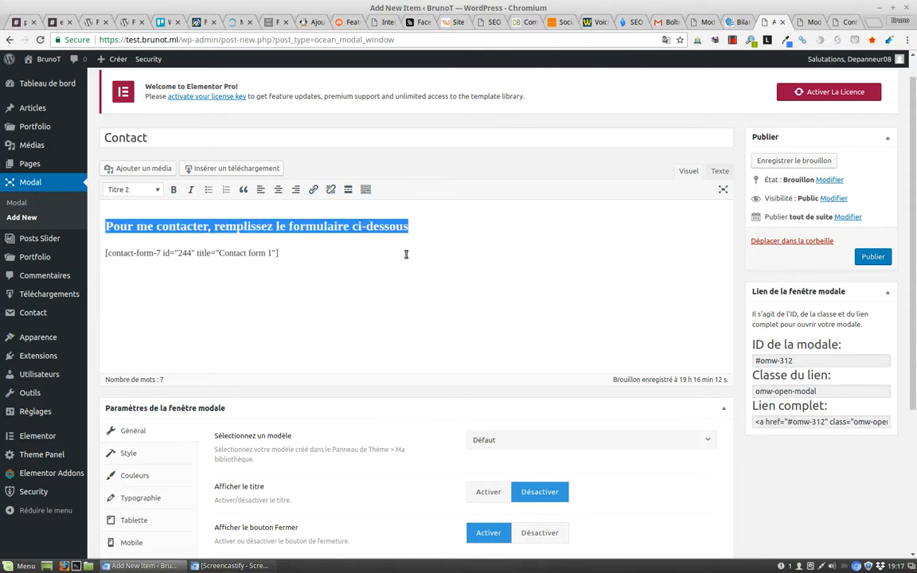
{"action": "left_click", "coordinate": [330, 269]}
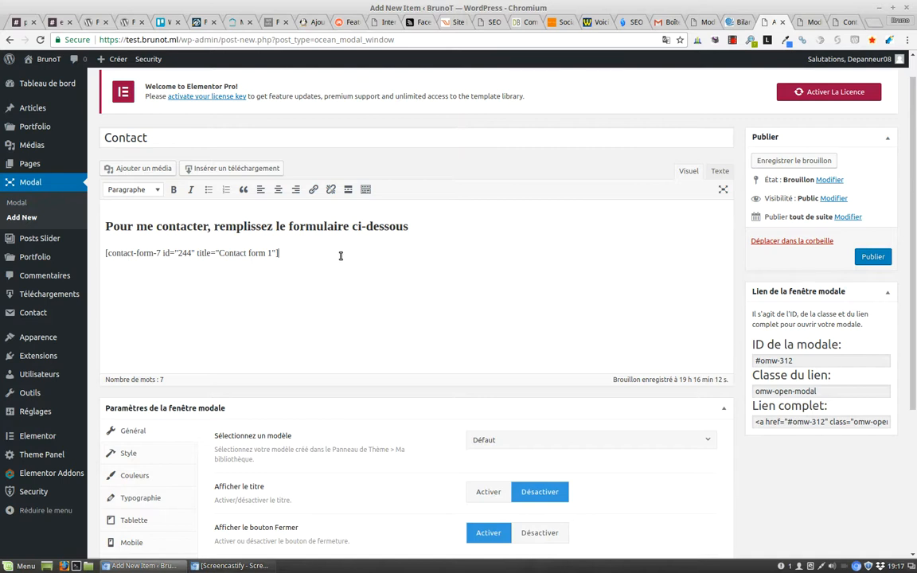
Centre the heading and the shortcode in the modal content.
{"action": "key", "text": "ctrl+a"}
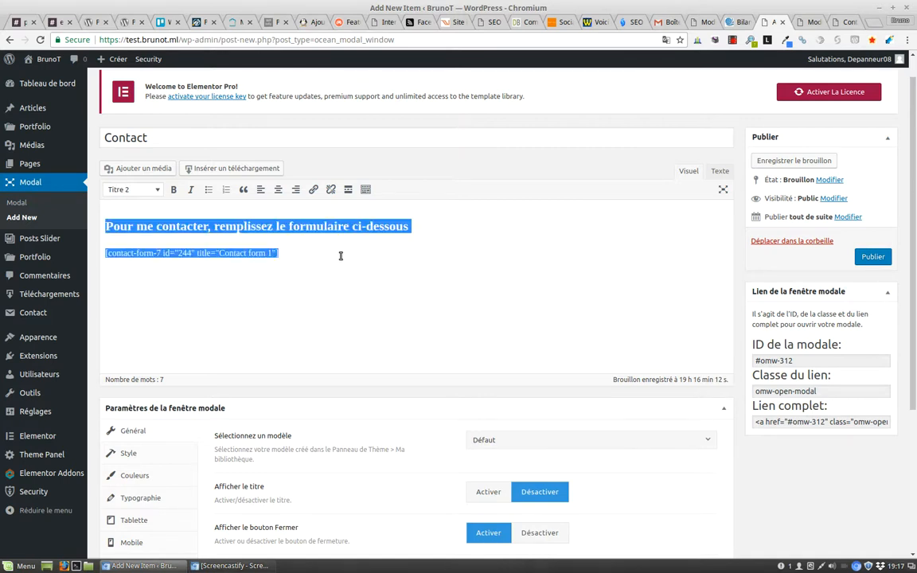
{"action": "left_click", "coordinate": [277, 190]}
{"action": "left_click", "coordinate": [622, 274]}
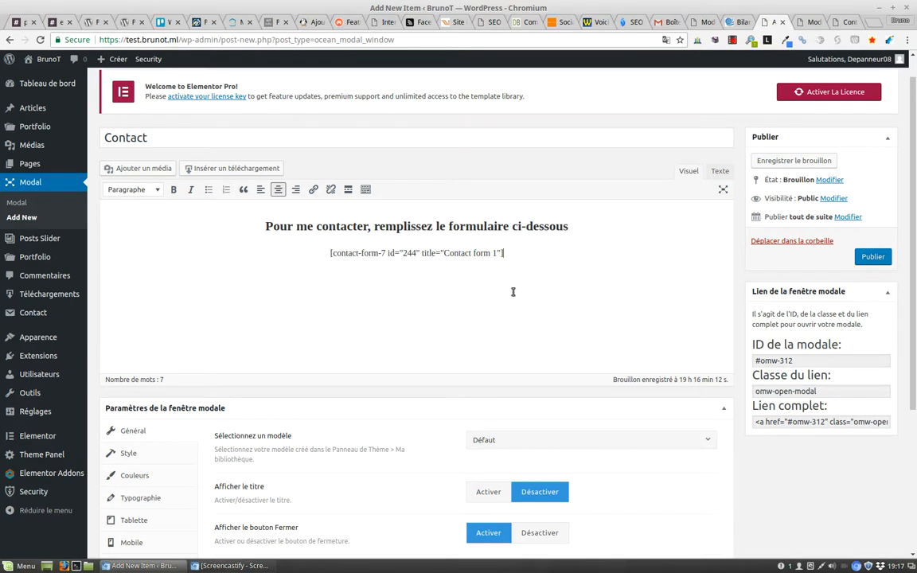
Review the modal's general settings, including the template selection.
{"action": "scroll", "coordinate": [513, 296], "scroll_direction": "down", "scroll_amount": 3}
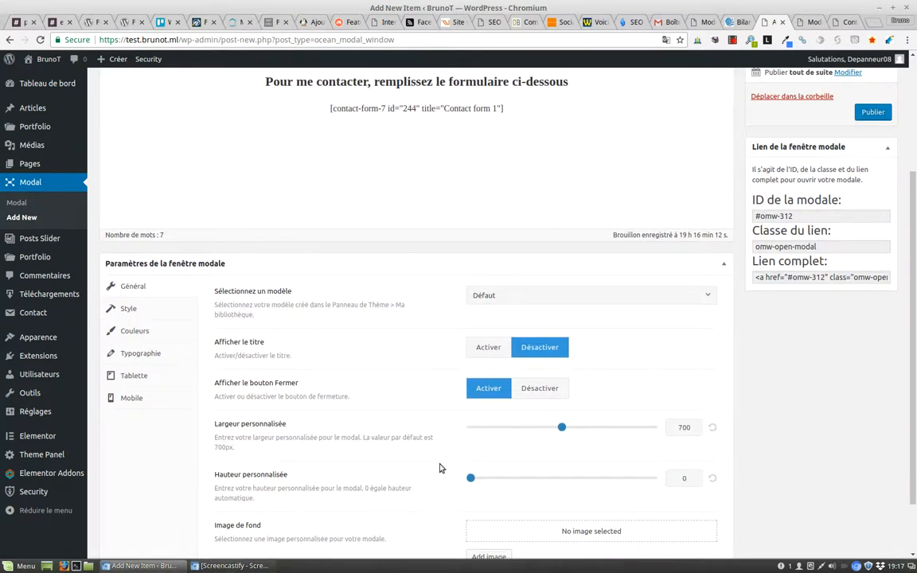
{"action": "scroll", "coordinate": [438, 467], "scroll_direction": "down", "scroll_amount": 1}
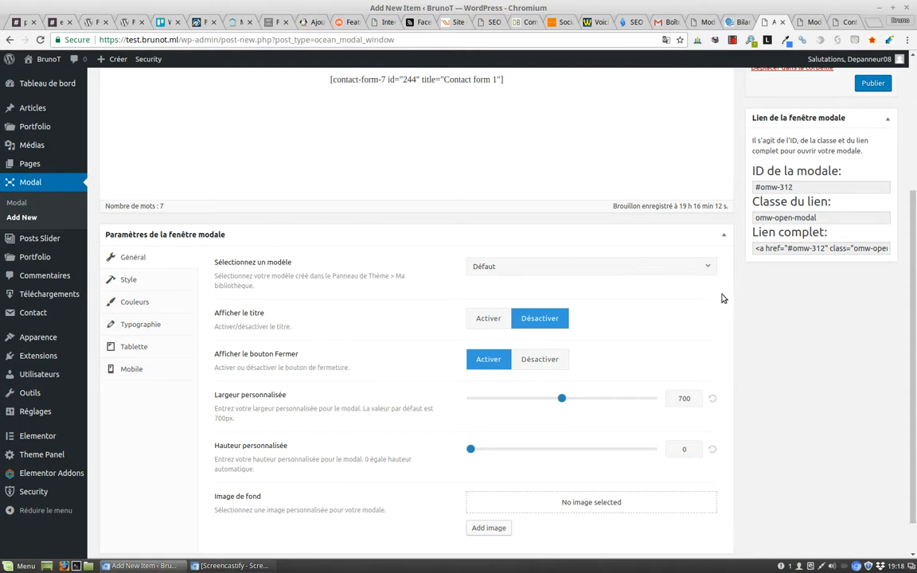
{"action": "left_click", "coordinate": [661, 273]}
{"action": "left_click", "coordinate": [659, 271]}
{"action": "scroll", "coordinate": [239, 215], "scroll_direction": "up", "scroll_amount": 3}
{"action": "scroll", "coordinate": [374, 337], "scroll_direction": "down", "scroll_amount": 4}
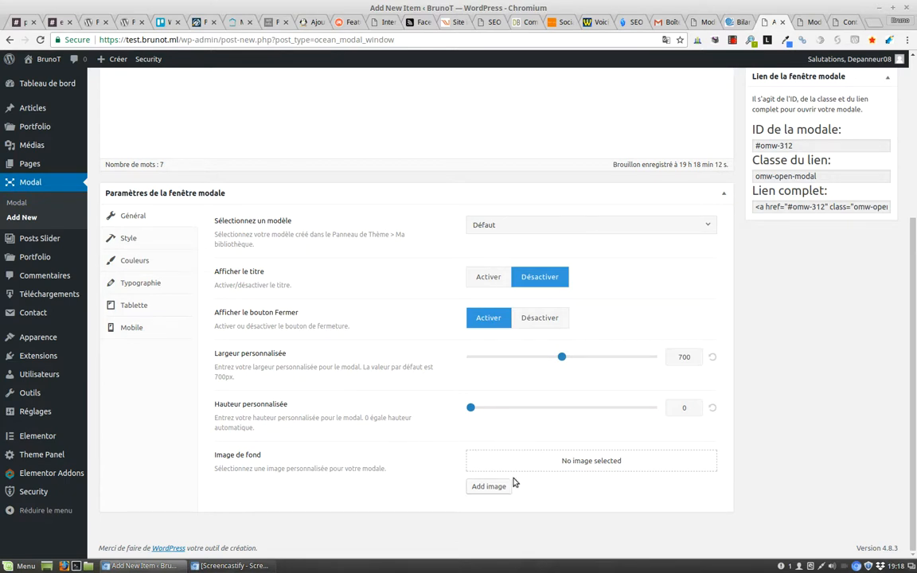
Set the hot-air balloons photo img_25410369-1.jpg from the media library as the modal's background image.
{"action": "left_click", "coordinate": [487, 486]}
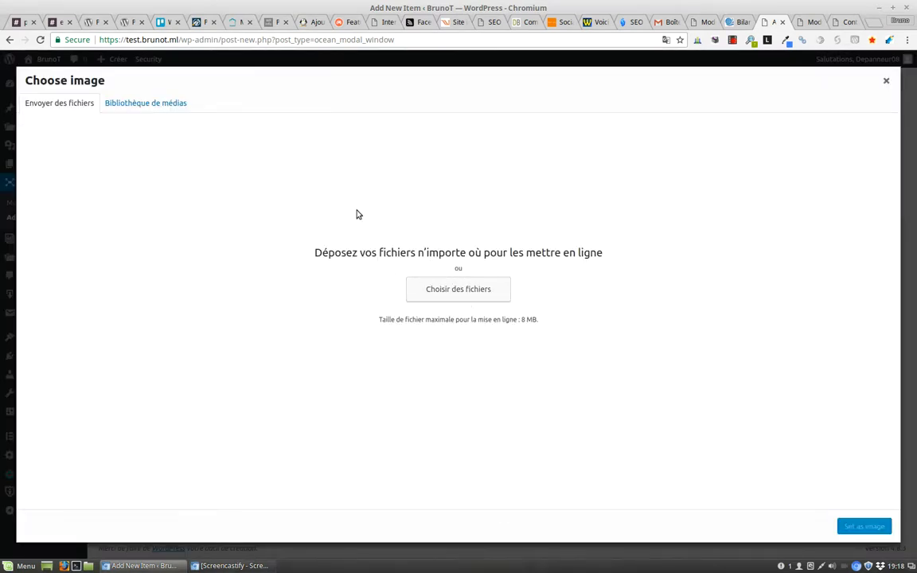
{"action": "left_click", "coordinate": [172, 106]}
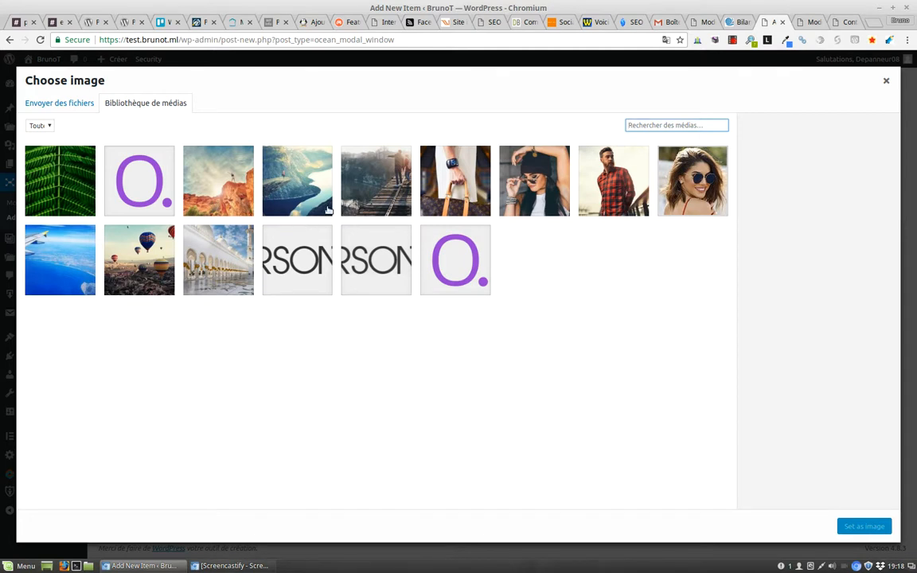
{"action": "left_click", "coordinate": [287, 173]}
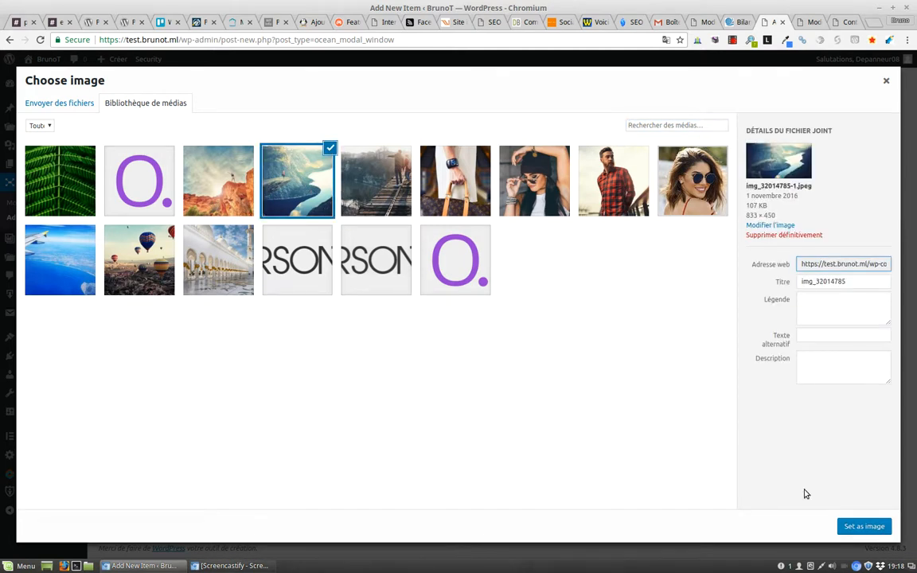
{"action": "left_click", "coordinate": [133, 257]}
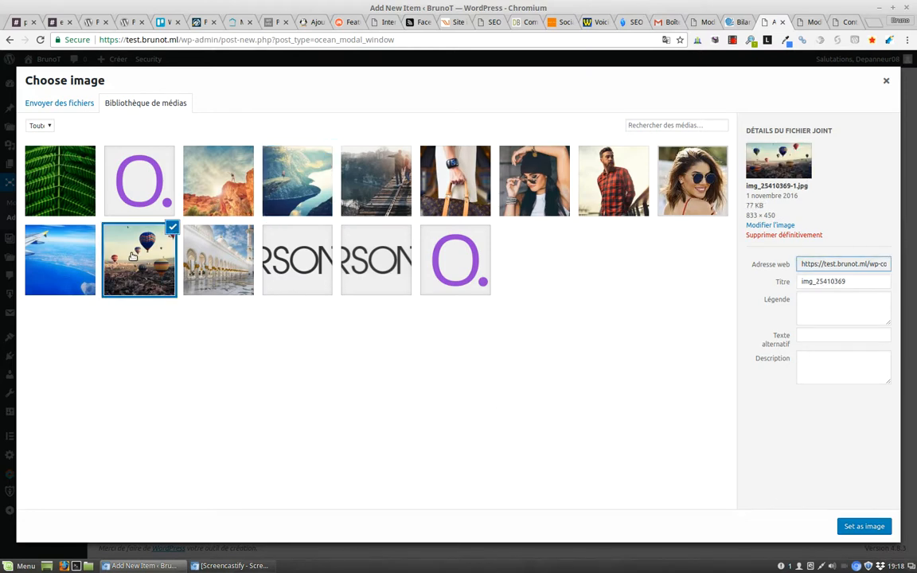
{"action": "left_click", "coordinate": [864, 526]}
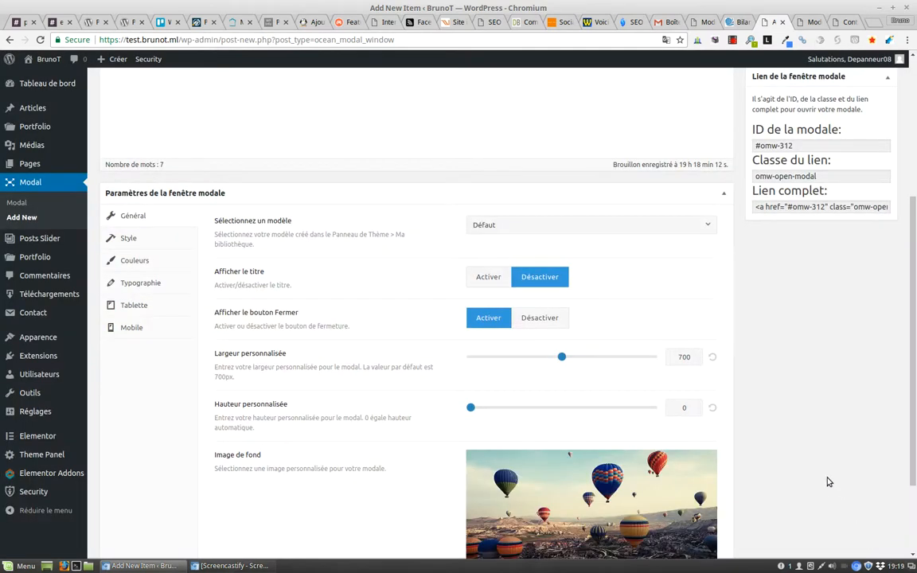
Review the modal's style settings, including the available border types.
{"action": "left_click", "coordinate": [163, 238]}
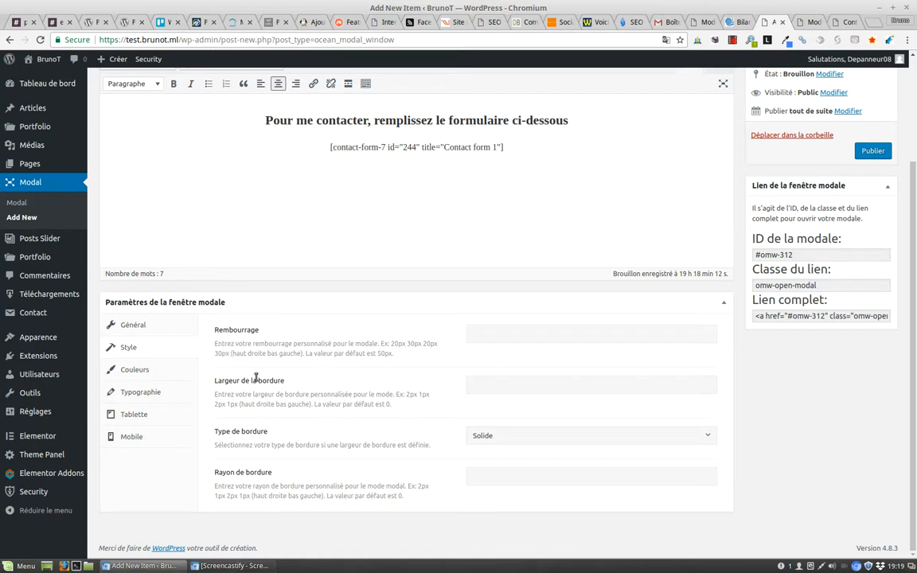
{"action": "left_click", "coordinate": [600, 436]}
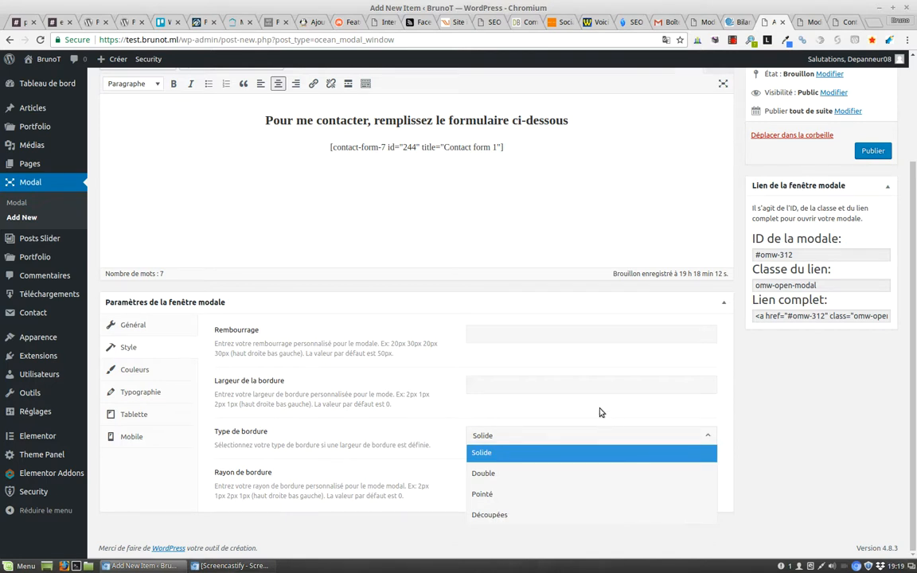
{"action": "left_click", "coordinate": [366, 438]}
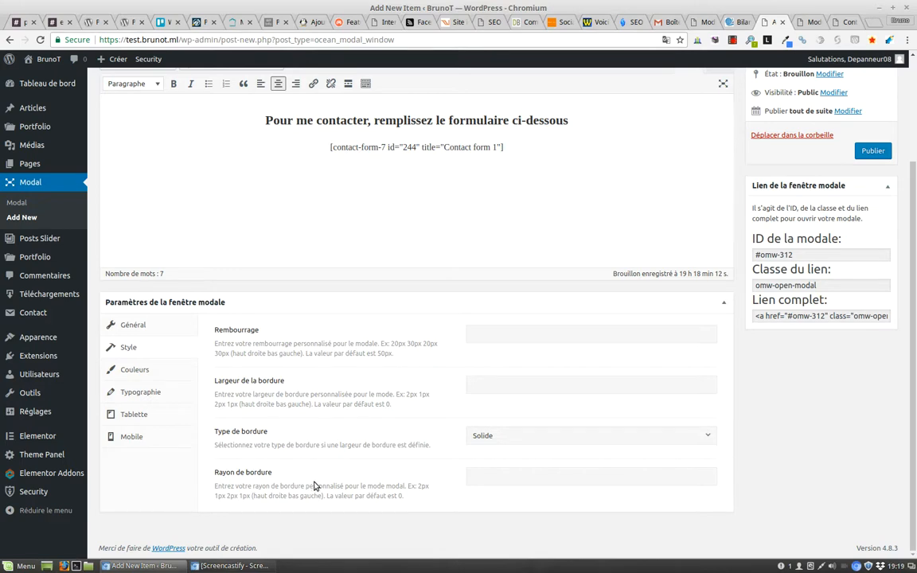
Examine the modal's colour settings, from the overlay colour and opacity to the close button colours.
{"action": "left_click", "coordinate": [134, 369]}
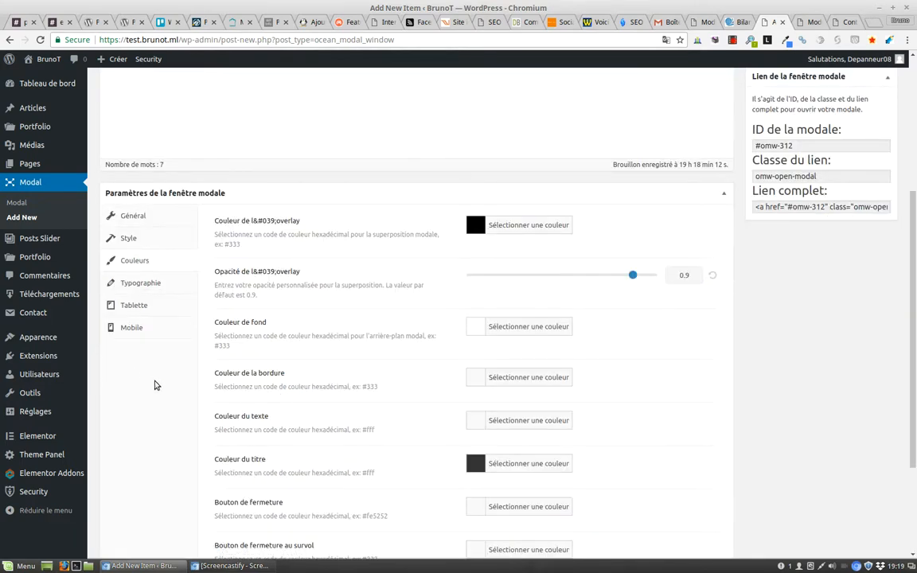
{"action": "scroll", "coordinate": [163, 363], "scroll_direction": "up", "scroll_amount": 1}
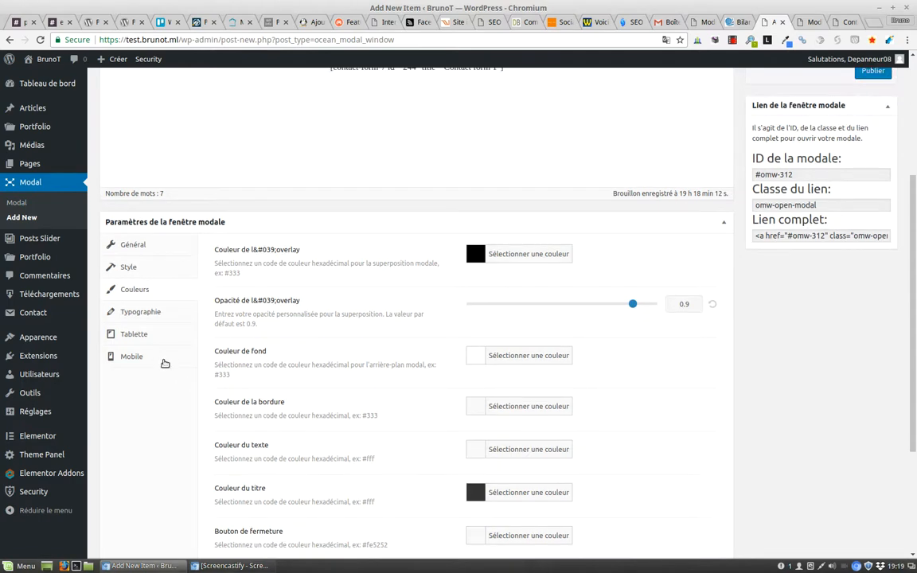
{"action": "scroll", "coordinate": [169, 372], "scroll_direction": "down", "scroll_amount": 3}
{"action": "scroll", "coordinate": [169, 373], "scroll_direction": "up", "scroll_amount": 2}
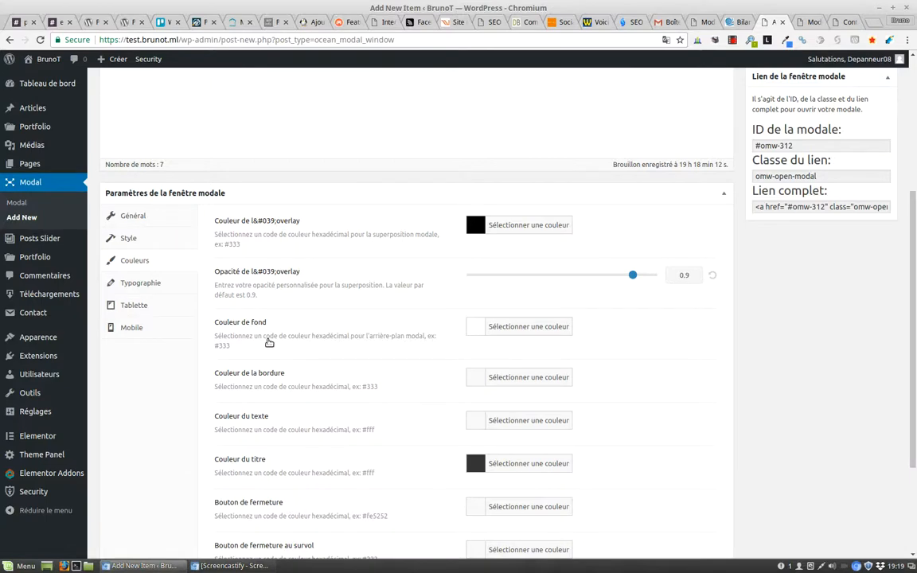
{"action": "scroll", "coordinate": [269, 343], "scroll_direction": "down", "scroll_amount": 4}
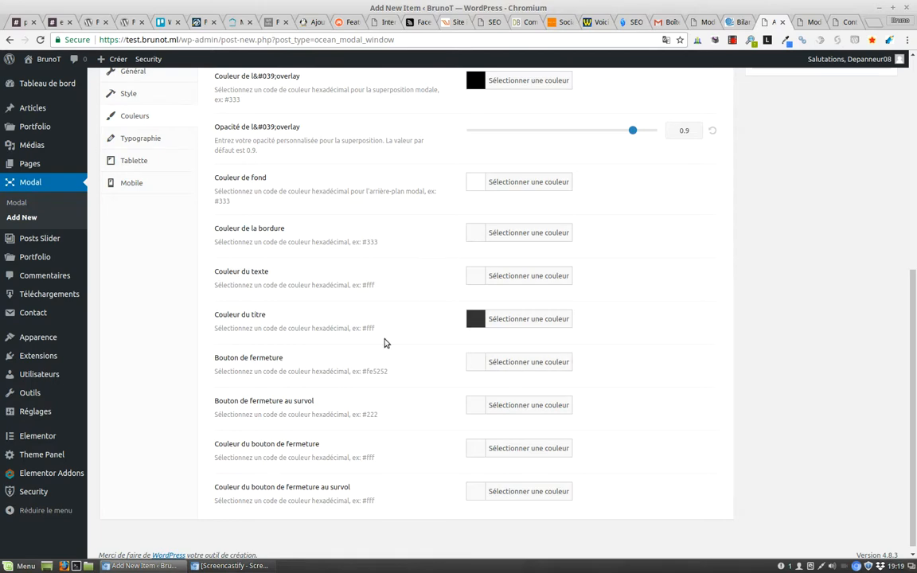
{"action": "scroll", "coordinate": [293, 363], "scroll_direction": "up", "scroll_amount": 1}
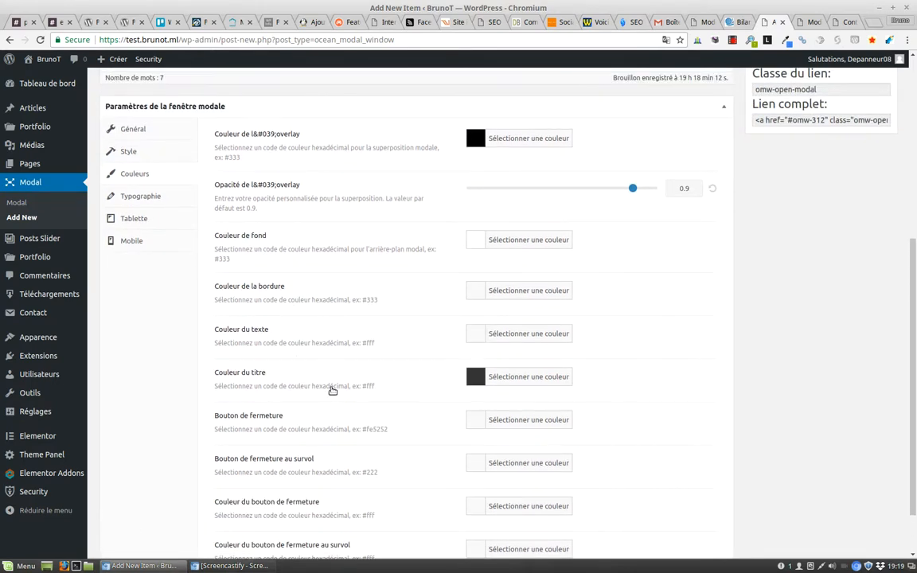
Review the modal's remaining colour settings and its typography settings, from font size to letter spacing.
{"action": "scroll", "coordinate": [329, 390], "scroll_direction": "up", "scroll_amount": 2}
{"action": "scroll", "coordinate": [331, 391], "scroll_direction": "down", "scroll_amount": 3}
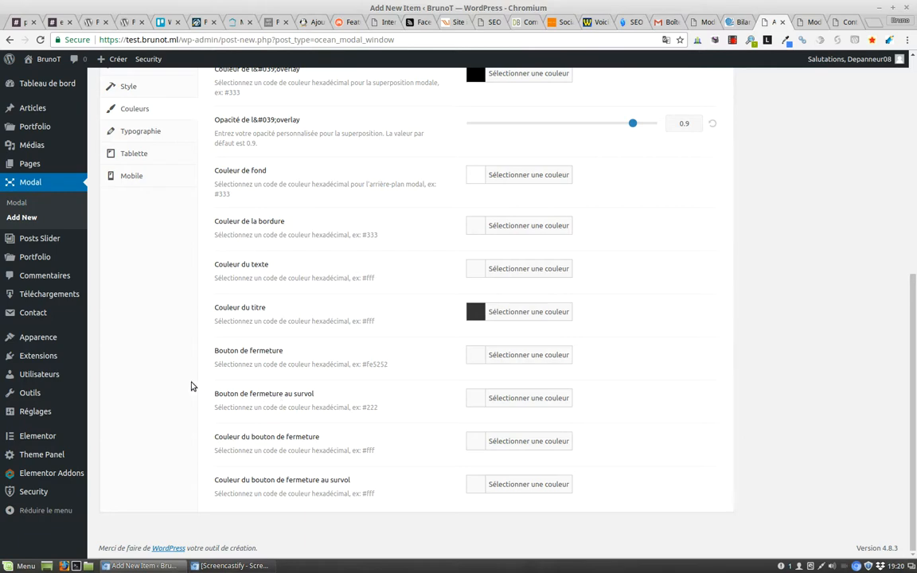
{"action": "scroll", "coordinate": [144, 374], "scroll_direction": "up", "scroll_amount": 1}
{"action": "scroll", "coordinate": [144, 374], "scroll_direction": "up", "scroll_amount": 3}
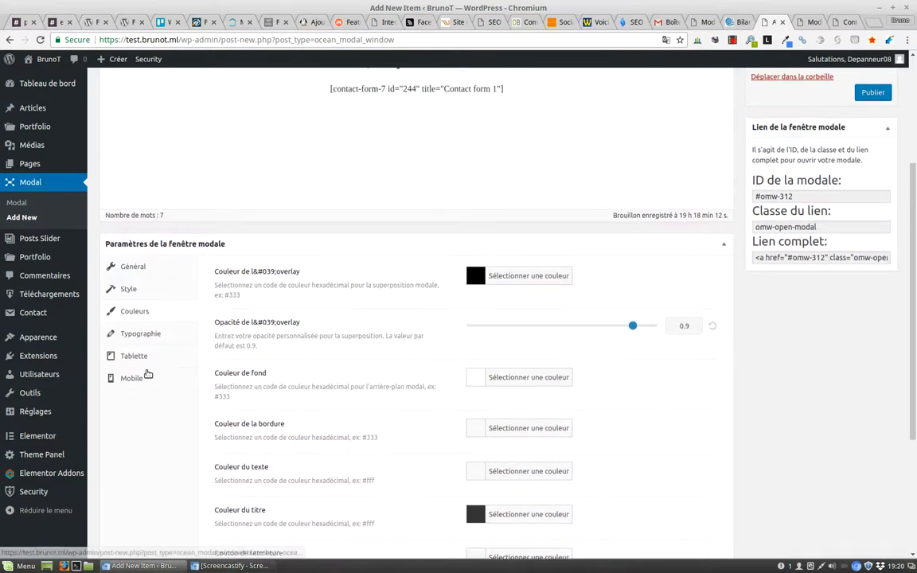
{"action": "left_click", "coordinate": [140, 338]}
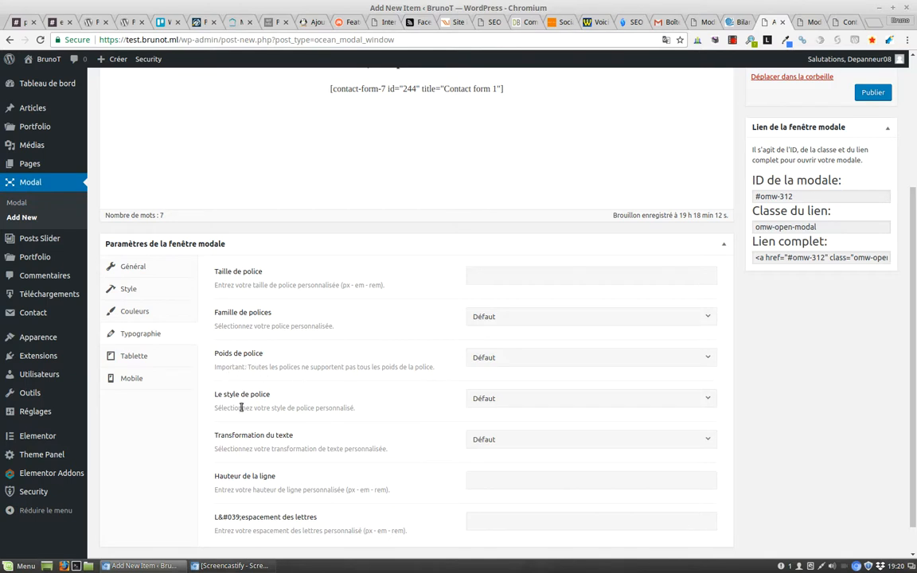
{"action": "scroll", "coordinate": [238, 426], "scroll_direction": "down", "scroll_amount": 1}
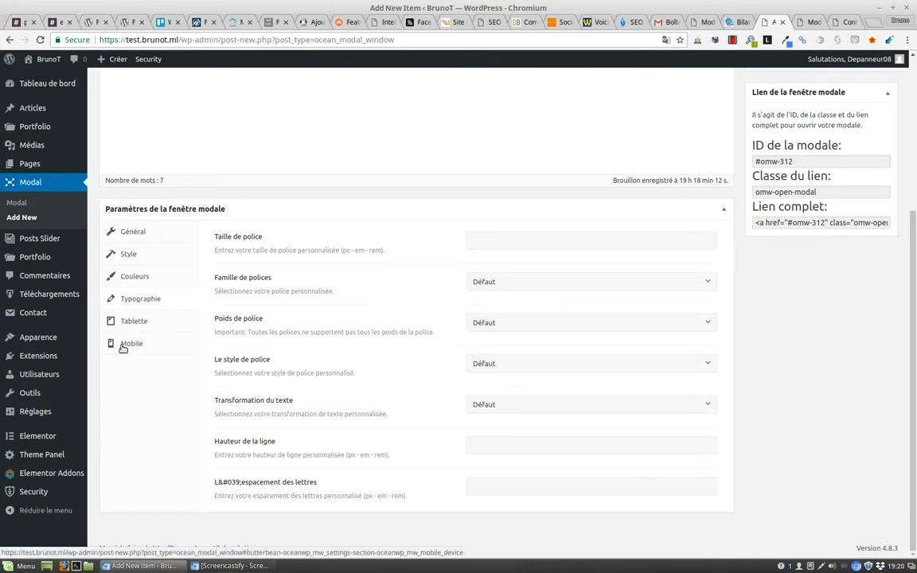
Publish the Contact modal window.
{"action": "scroll", "coordinate": [222, 401], "scroll_direction": "up", "scroll_amount": 2}
{"action": "scroll", "coordinate": [222, 400], "scroll_direction": "up", "scroll_amount": 2}
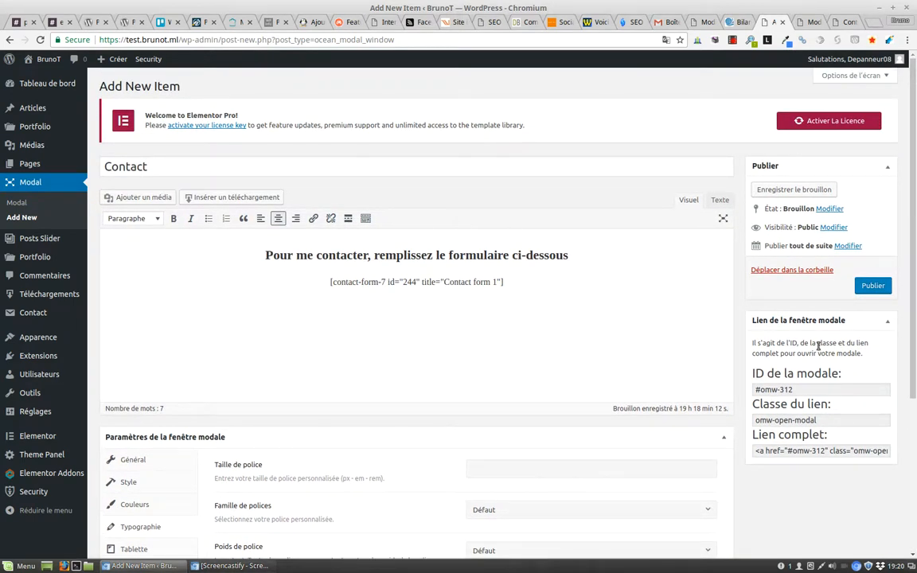
{"action": "left_click", "coordinate": [874, 287]}
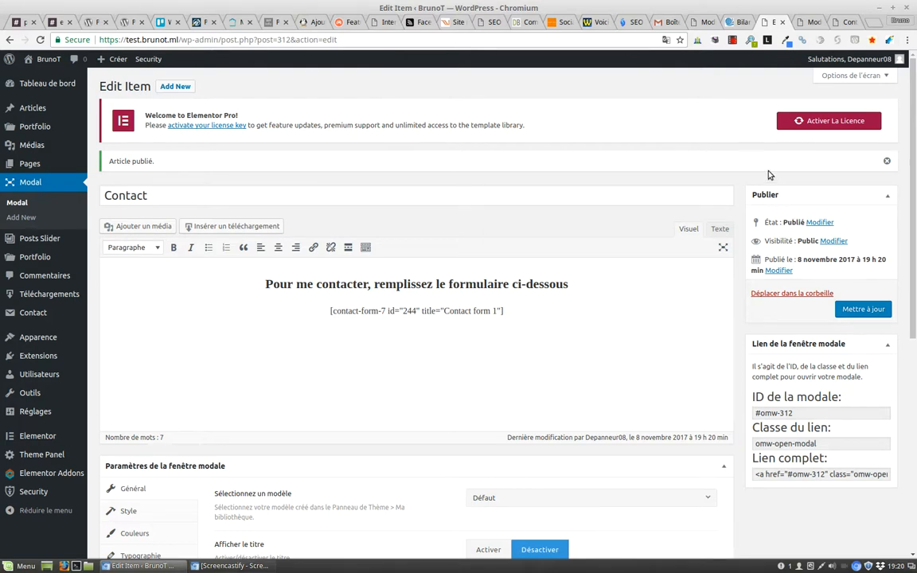
Check the site's live Contact page and try the Contact links in the footer and in the main navigation.
{"action": "left_click", "coordinate": [807, 25]}
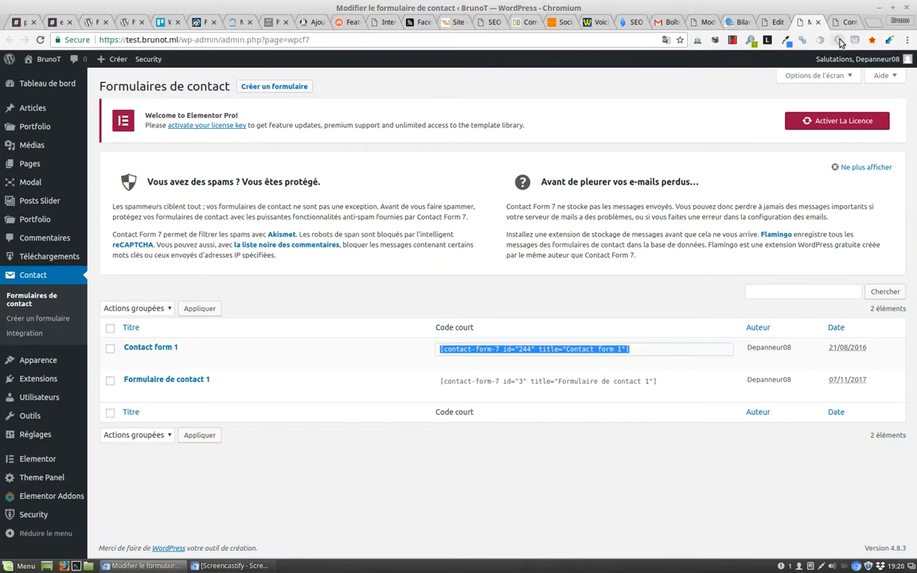
{"action": "left_click", "coordinate": [843, 24]}
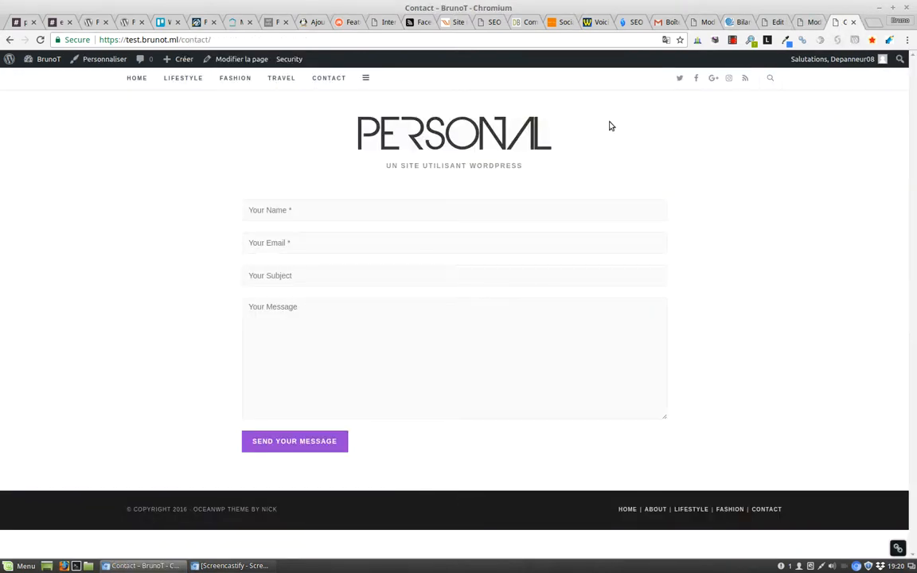
{"action": "left_click", "coordinate": [38, 40]}
{"action": "left_click", "coordinate": [802, 21]}
{"action": "left_click", "coordinate": [770, 21]}
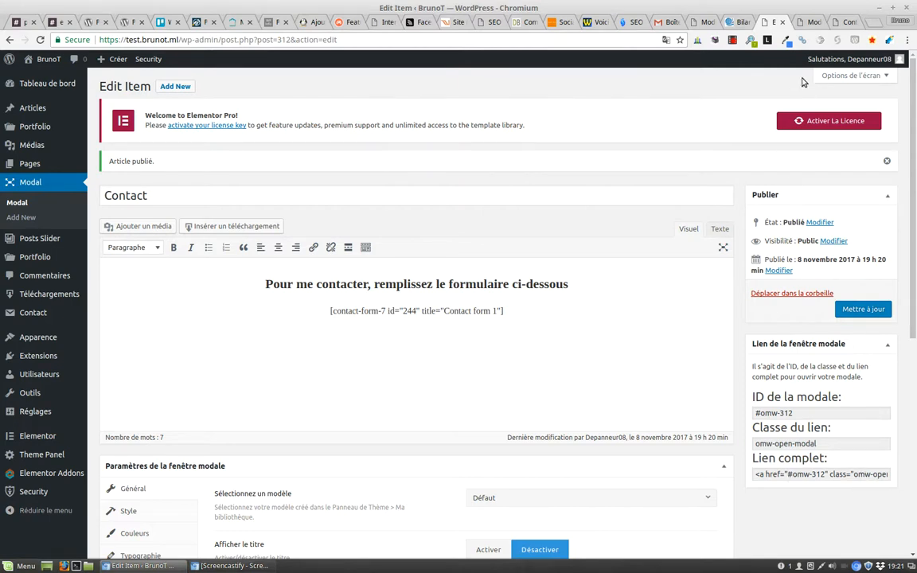
{"action": "left_click", "coordinate": [808, 24]}
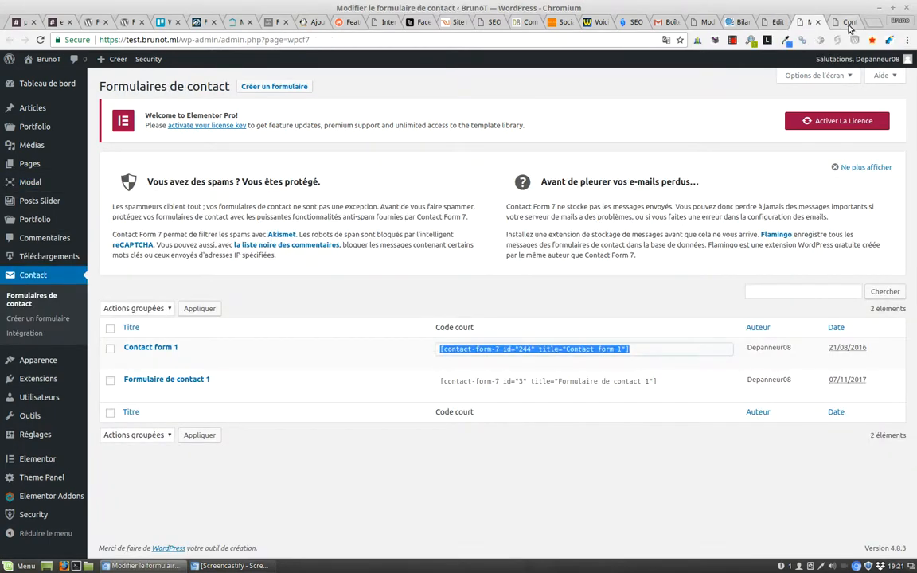
{"action": "left_click", "coordinate": [847, 25]}
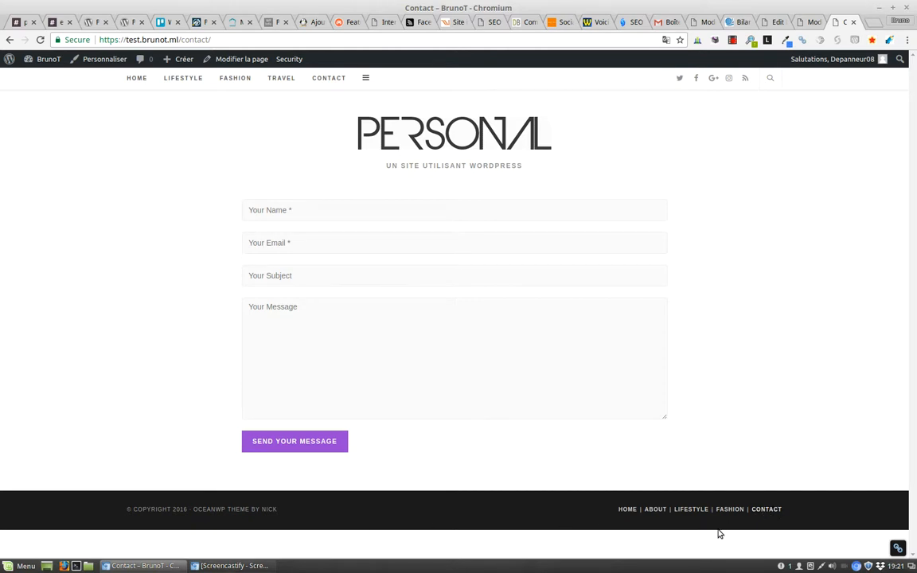
{"action": "left_click", "coordinate": [772, 510]}
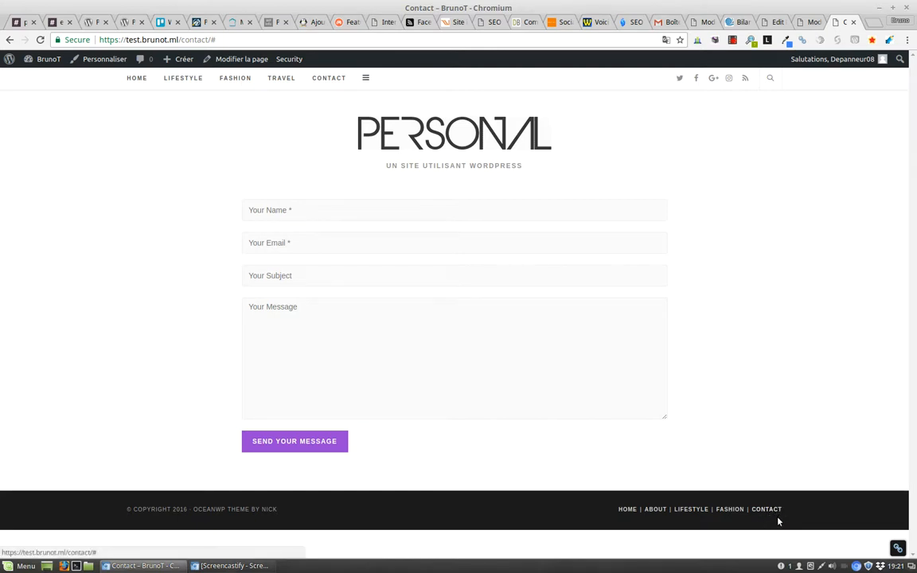
{"action": "left_click", "coordinate": [326, 80]}
Open the Footer Menu (Pied de page) for editing and expand the settings of its Contact item.
{"action": "left_click", "coordinate": [812, 23]}
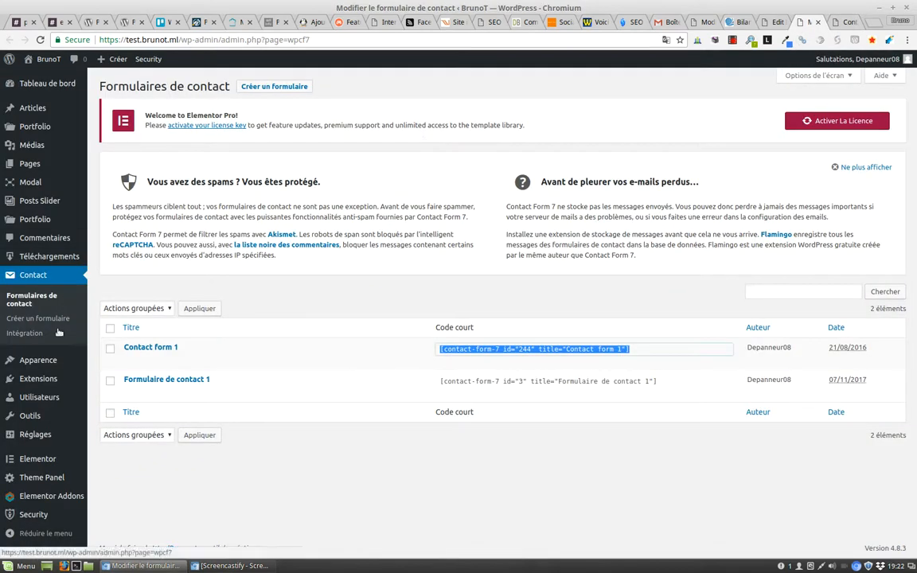
{"action": "mouse_move", "coordinate": [42, 362]}
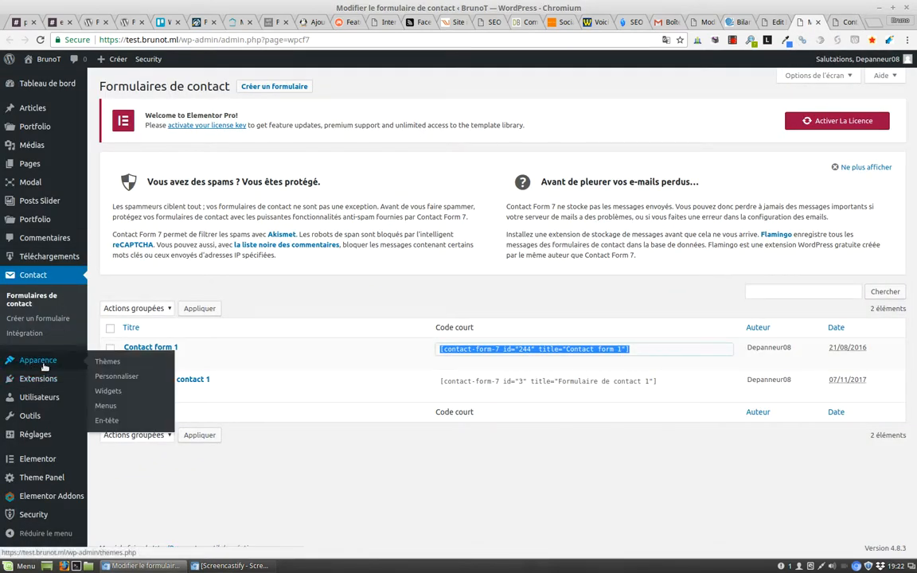
{"action": "left_click", "coordinate": [102, 408]}
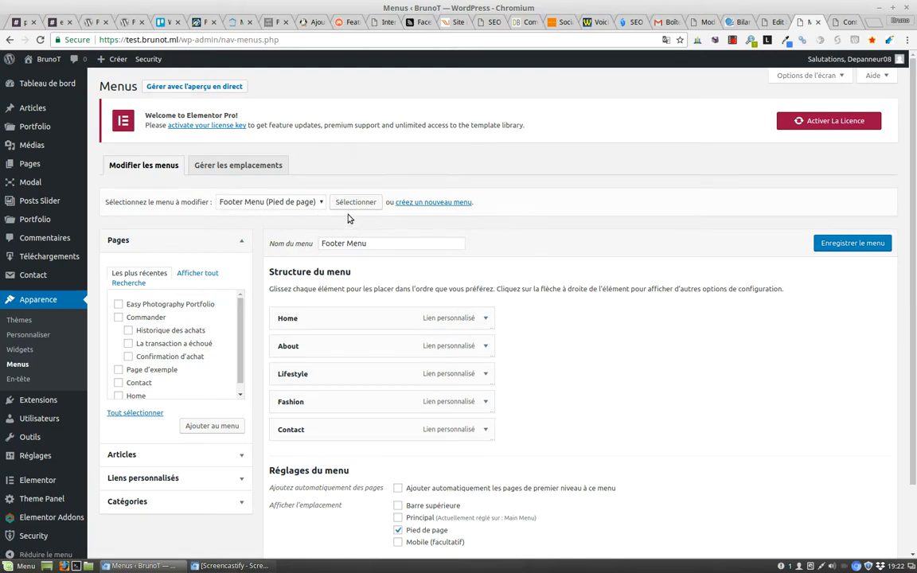
{"action": "left_click", "coordinate": [315, 203]}
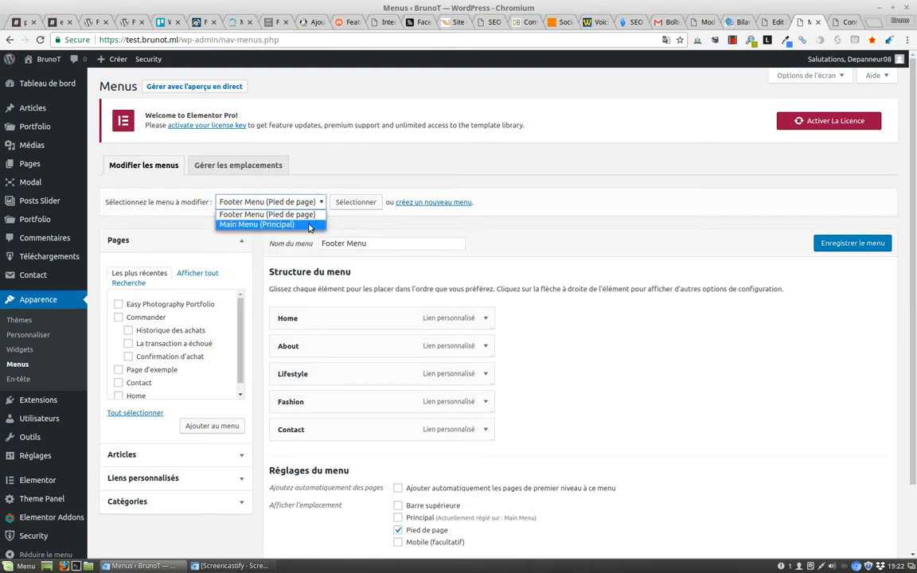
{"action": "left_click", "coordinate": [309, 203]}
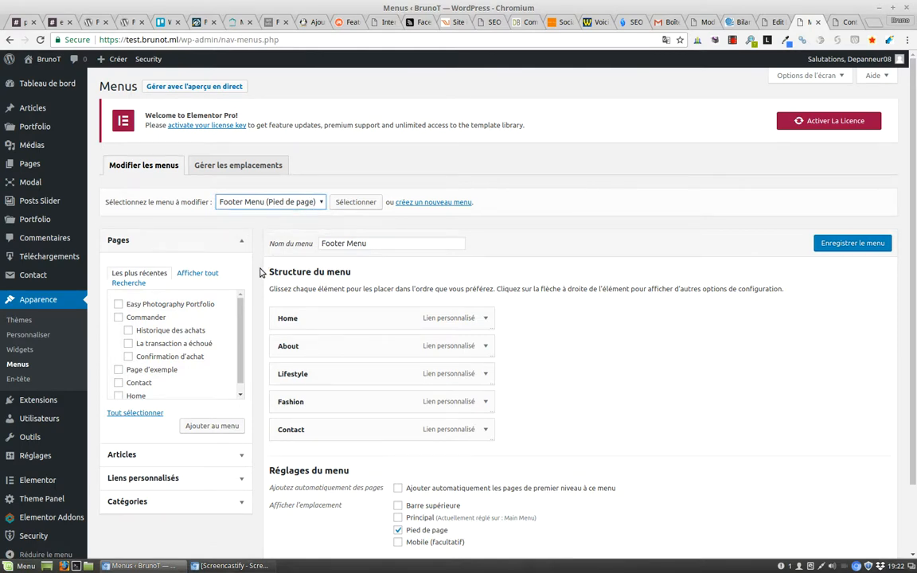
{"action": "scroll", "coordinate": [239, 247], "scroll_direction": "down", "scroll_amount": 2}
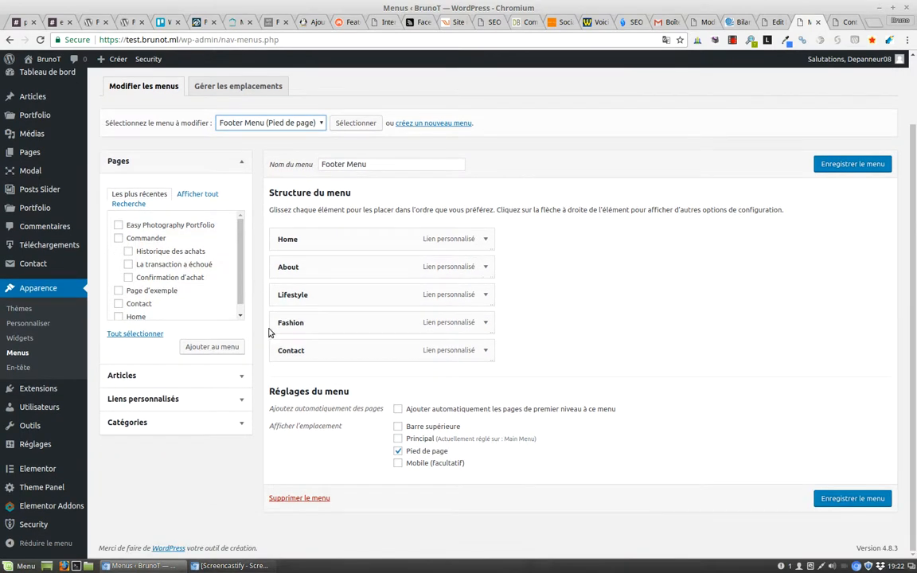
{"action": "left_click", "coordinate": [483, 352]}
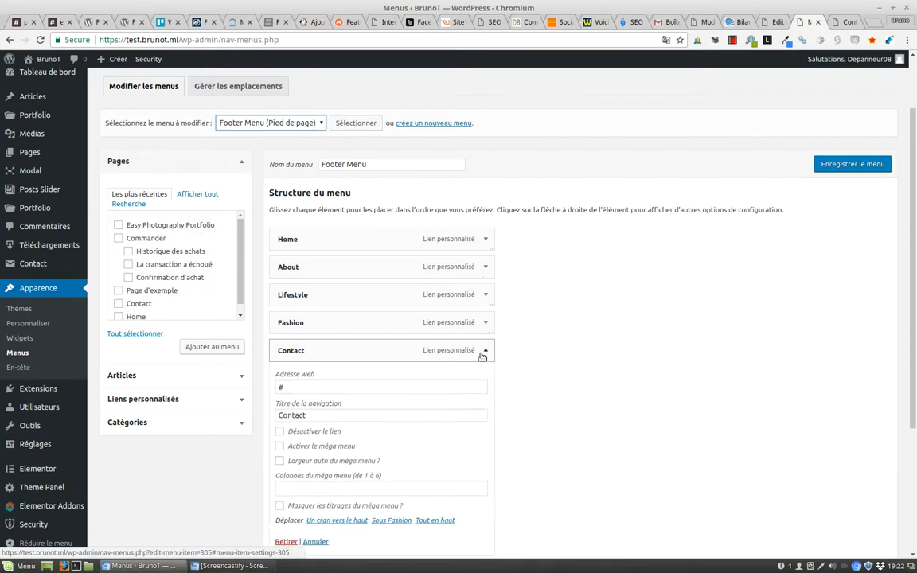
{"action": "scroll", "coordinate": [554, 373], "scroll_direction": "down", "scroll_amount": 2}
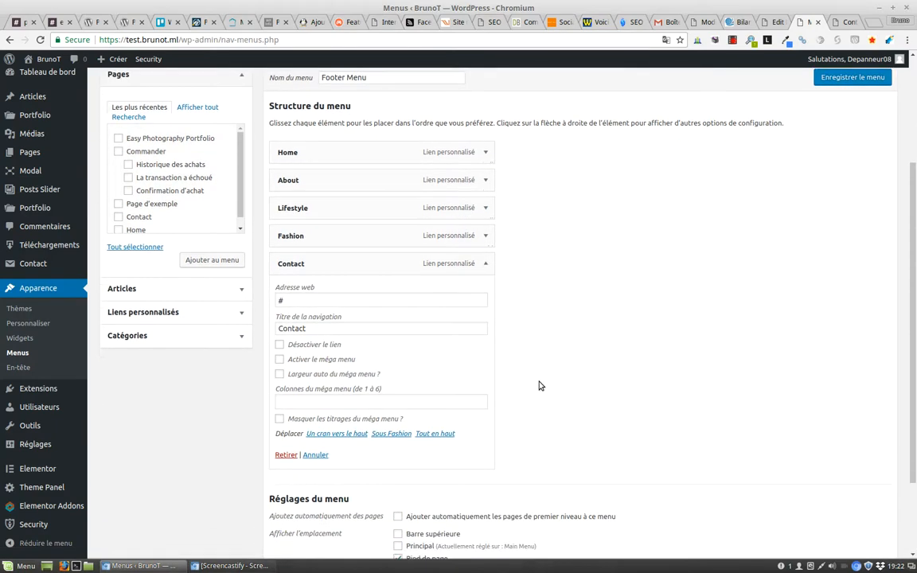
{"action": "scroll", "coordinate": [541, 383], "scroll_direction": "up", "scroll_amount": 1}
{"action": "scroll", "coordinate": [542, 387], "scroll_direction": "down", "scroll_amount": 2}
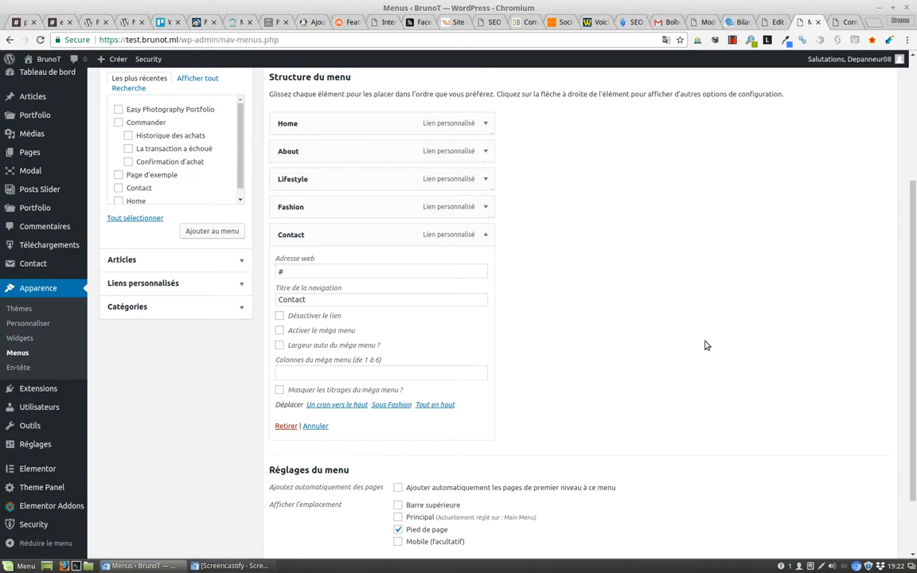
Enable the advanced menu property "Classes CSS" so that menu items offer a CSS class field.
{"action": "scroll", "coordinate": [692, 346], "scroll_direction": "up", "scroll_amount": 5}
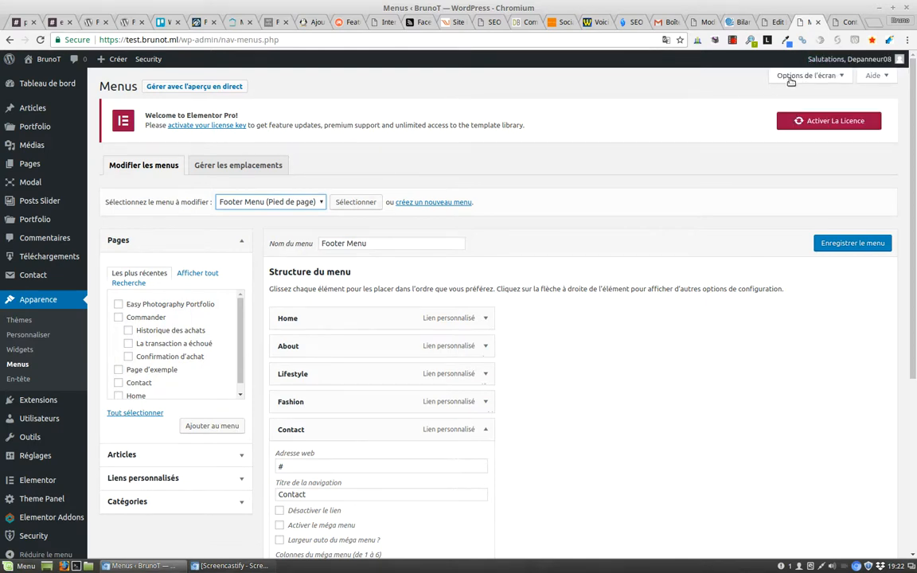
{"action": "left_click", "coordinate": [787, 79]}
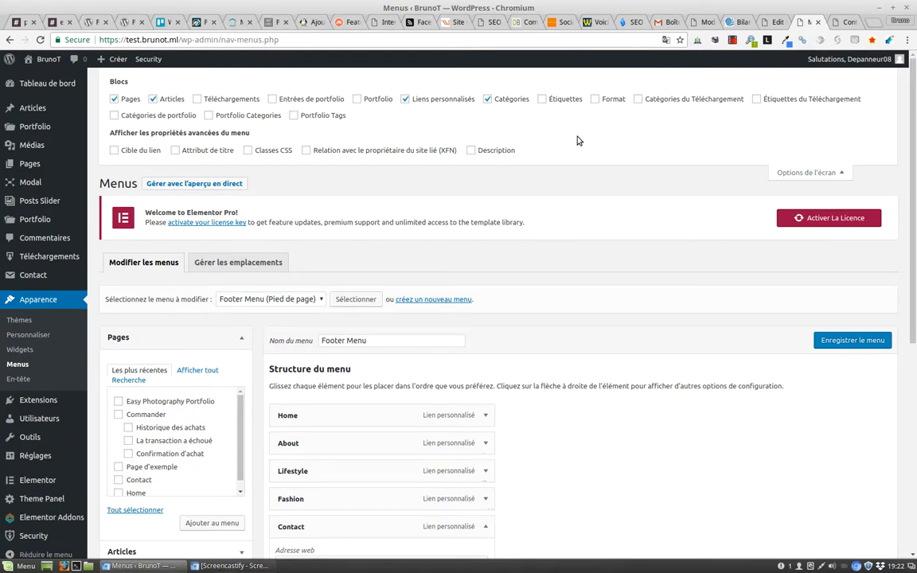
{"action": "left_click", "coordinate": [248, 150]}
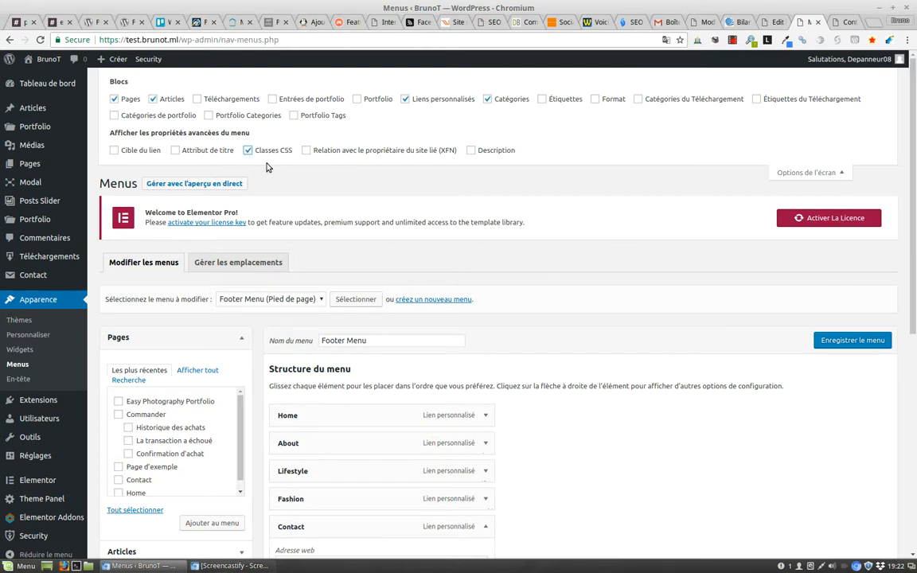
{"action": "left_click", "coordinate": [799, 174]}
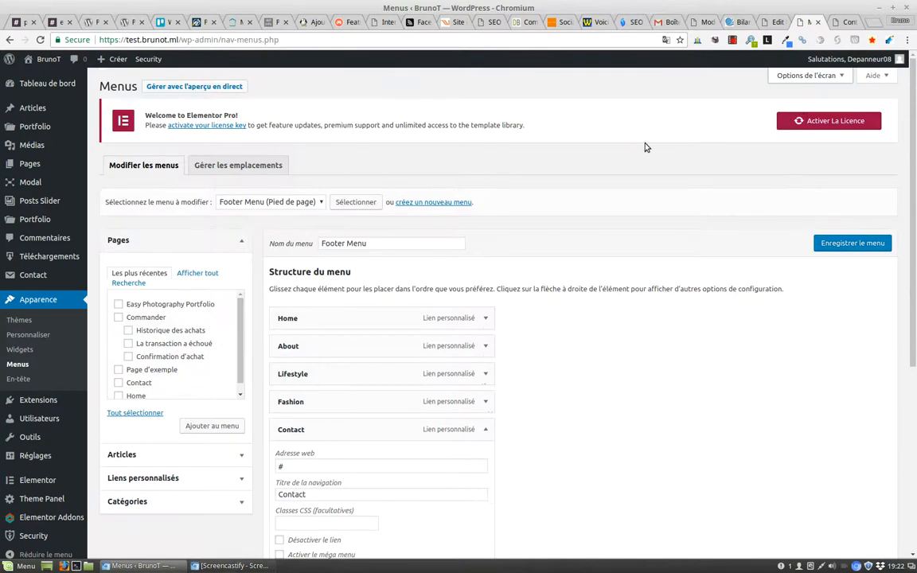
{"action": "left_click", "coordinate": [803, 76]}
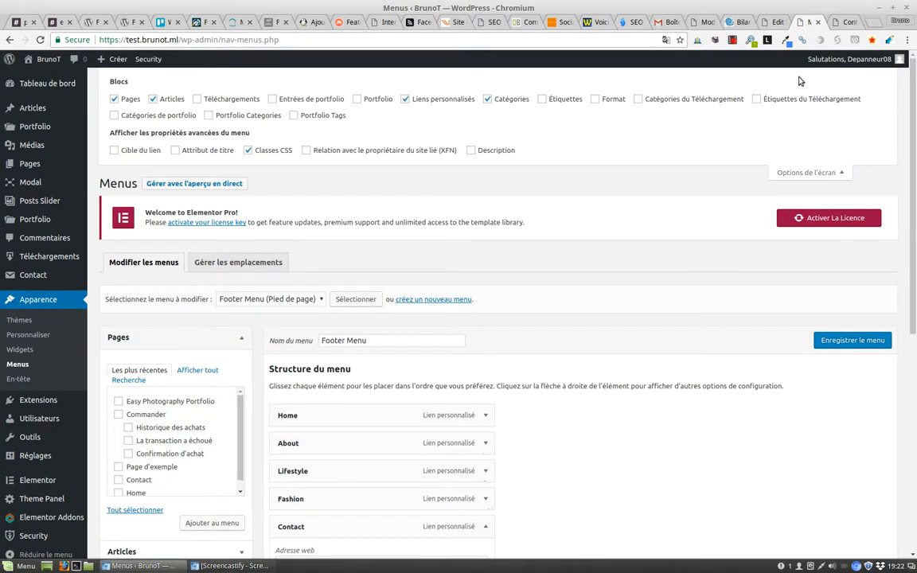
{"action": "left_click", "coordinate": [803, 172]}
Check the Contact item's CSS class field and save the Footer Menu.
{"action": "scroll", "coordinate": [760, 163], "scroll_direction": "down", "scroll_amount": 1}
{"action": "scroll", "coordinate": [723, 180], "scroll_direction": "down", "scroll_amount": 3}
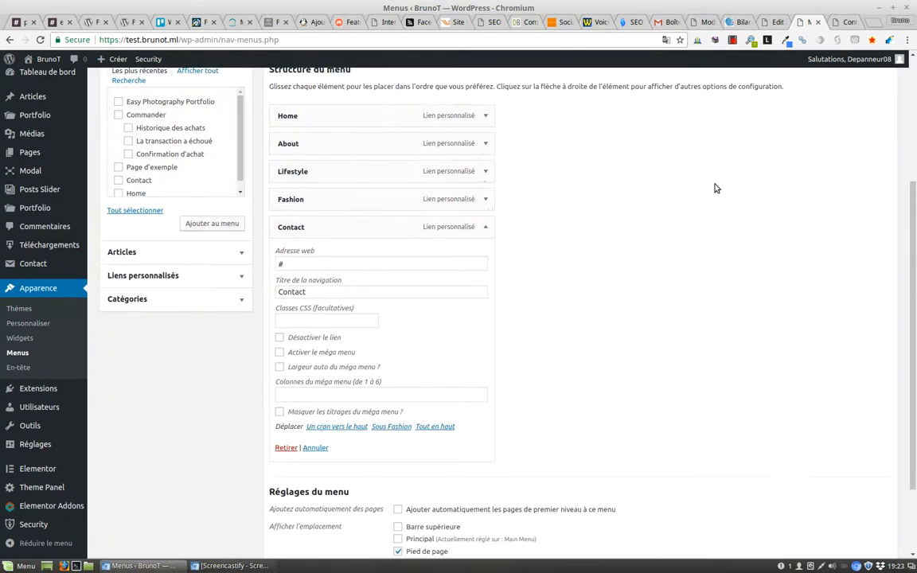
{"action": "scroll", "coordinate": [620, 277], "scroll_direction": "up", "scroll_amount": 1}
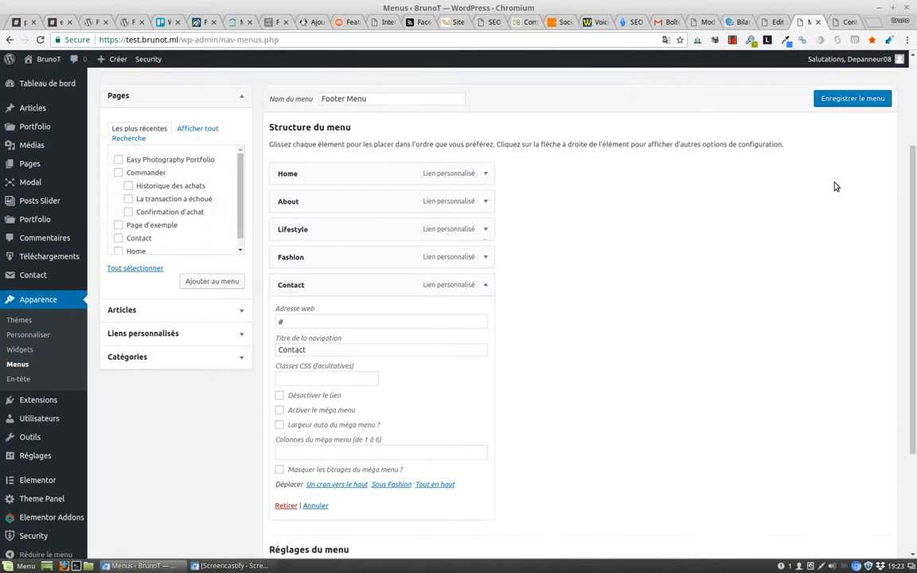
{"action": "scroll", "coordinate": [832, 184], "scroll_direction": "up", "scroll_amount": 4}
{"action": "left_click", "coordinate": [824, 243]}
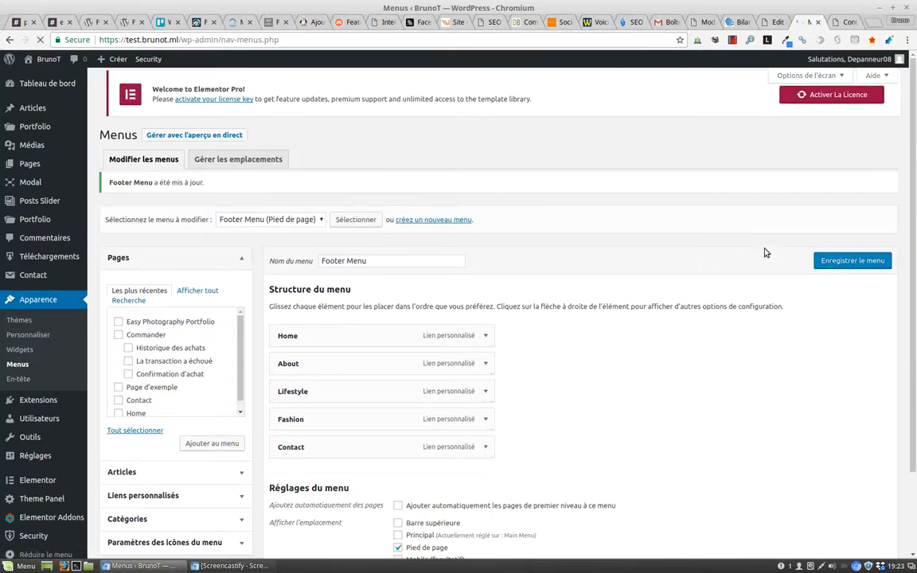
Expand the Contact item of the saved Footer Menu again to reach its web address and CSS class fields.
{"action": "scroll", "coordinate": [716, 286], "scroll_direction": "down", "scroll_amount": 2}
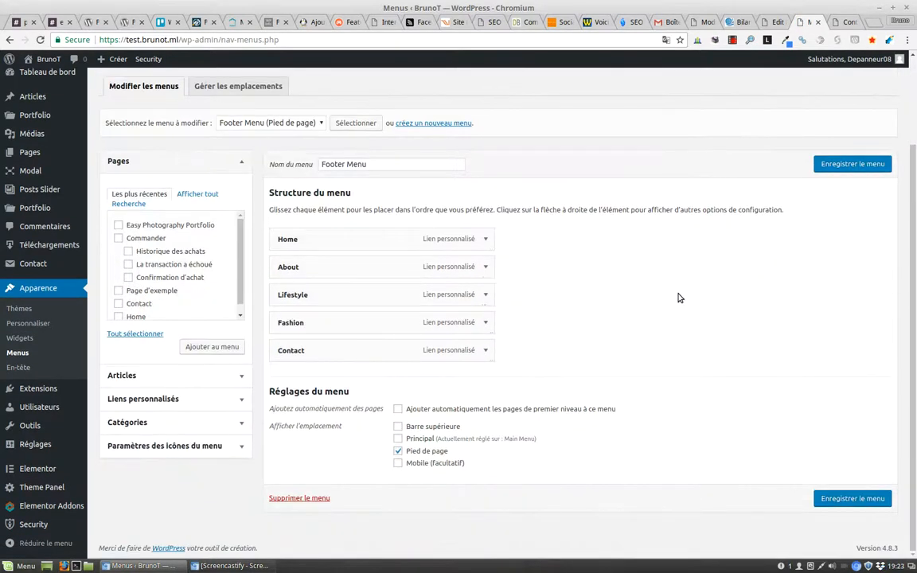
{"action": "left_click", "coordinate": [486, 352]}
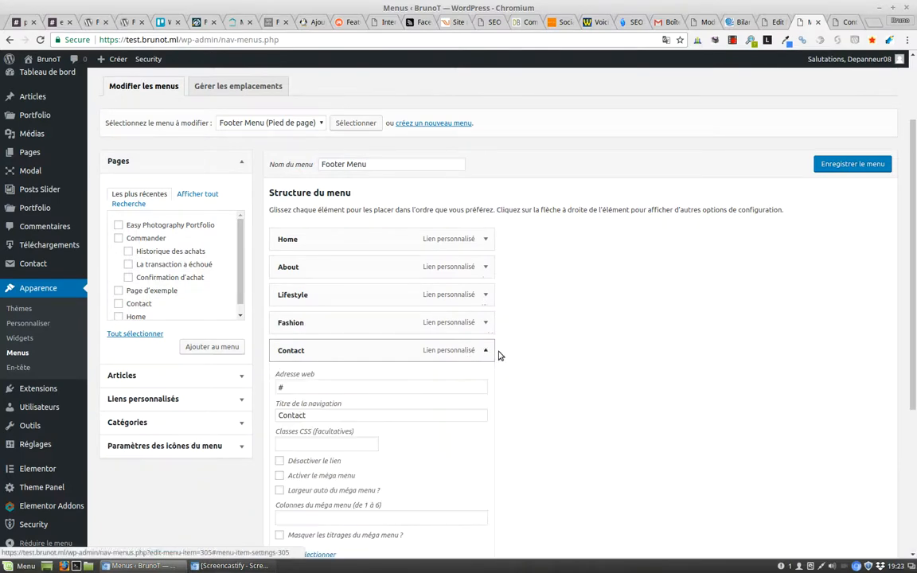
{"action": "scroll", "coordinate": [557, 348], "scroll_direction": "down", "scroll_amount": 1}
{"action": "scroll", "coordinate": [558, 347], "scroll_direction": "down", "scroll_amount": 2}
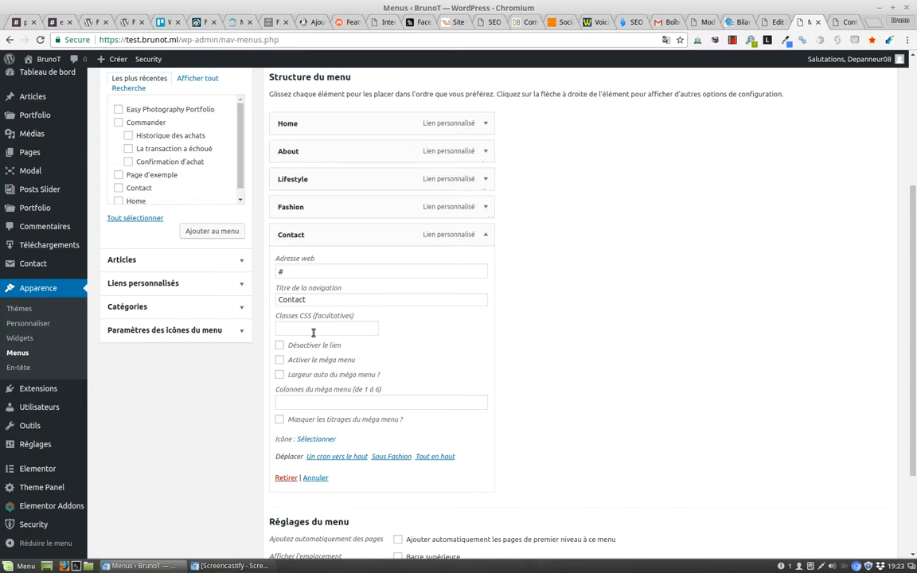
Copy the Contact modal's ID #omw-312 from its edit page into the web address of the Footer Menu's Contact item.
{"action": "left_click", "coordinate": [773, 24]}
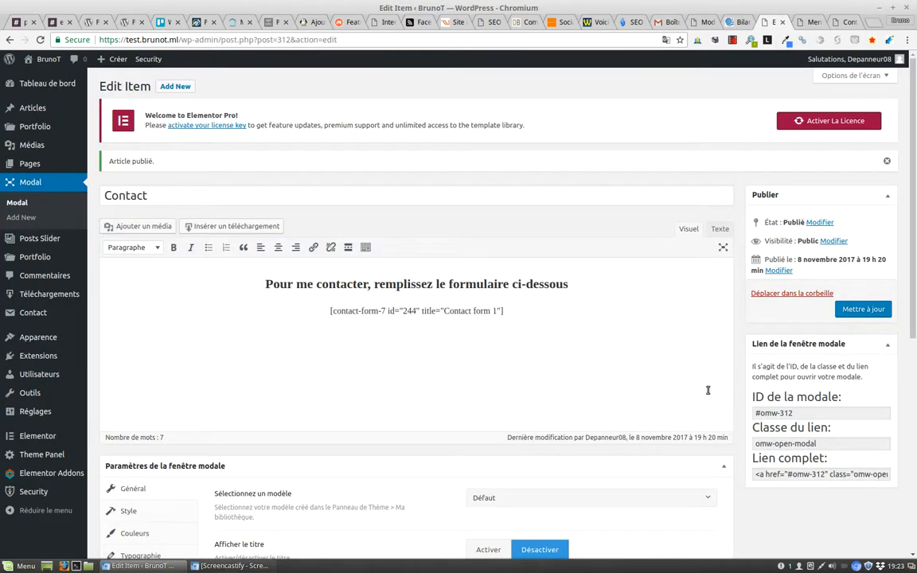
{"action": "scroll", "coordinate": [708, 390], "scroll_direction": "down", "scroll_amount": 1}
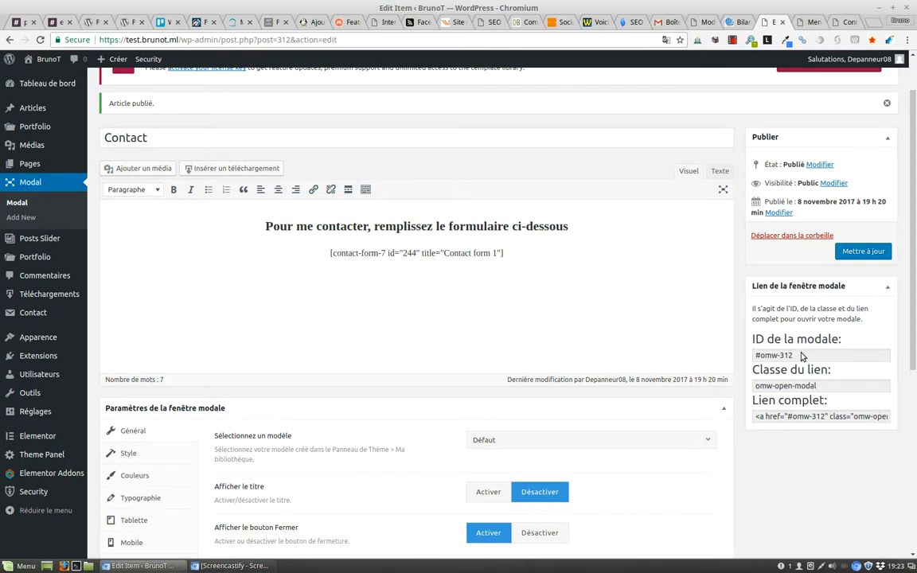
{"action": "left_click_drag", "start_coordinate": [799, 358], "coordinate": [754, 356]}
{"action": "right_click", "coordinate": [780, 357]}
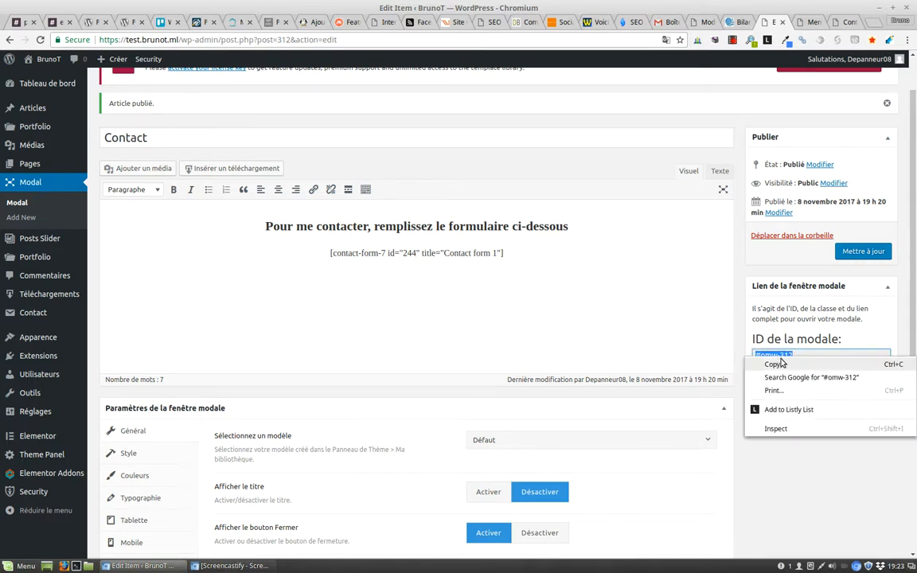
{"action": "left_click", "coordinate": [782, 367]}
{"action": "left_click", "coordinate": [806, 22]}
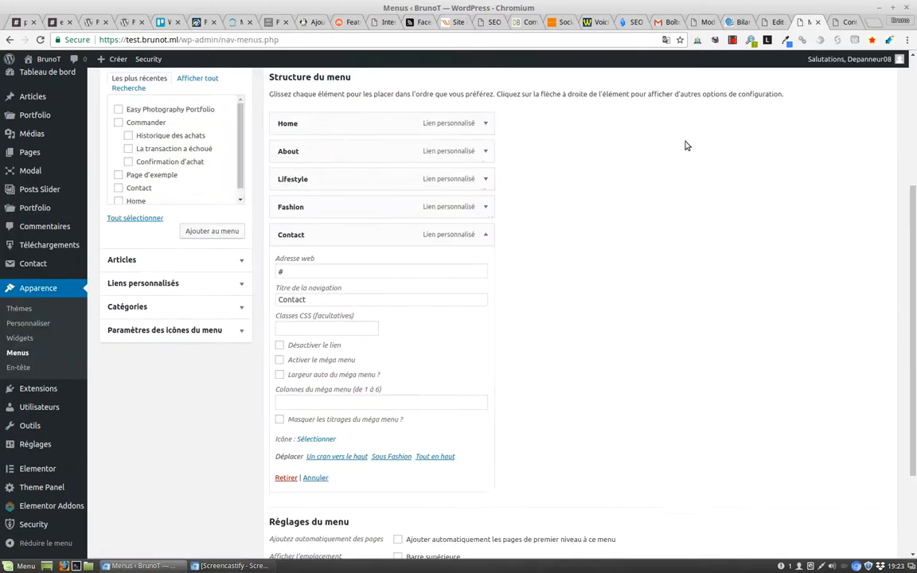
{"action": "double_click", "coordinate": [301, 270]}
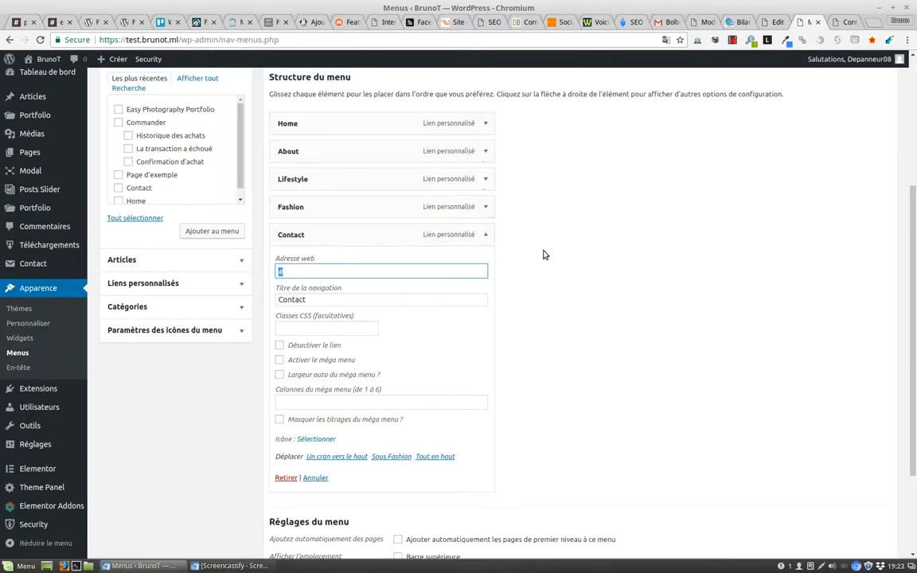
{"action": "key", "text": "ctrl+v"}
{"action": "left_click", "coordinate": [332, 301]}
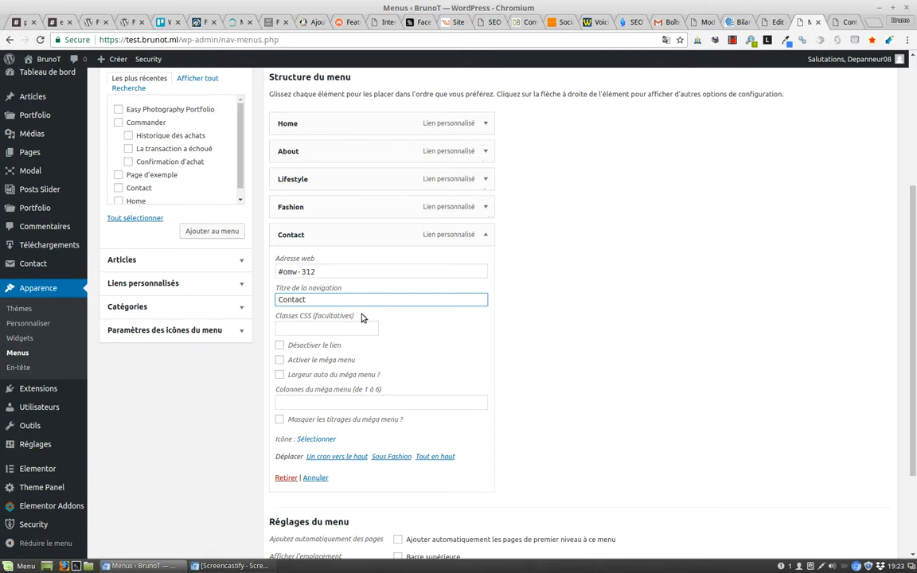
Copy the modal's link class omw-open-modal into the CSS classes field of the Footer Menu's Contact item.
{"action": "left_click", "coordinate": [322, 329]}
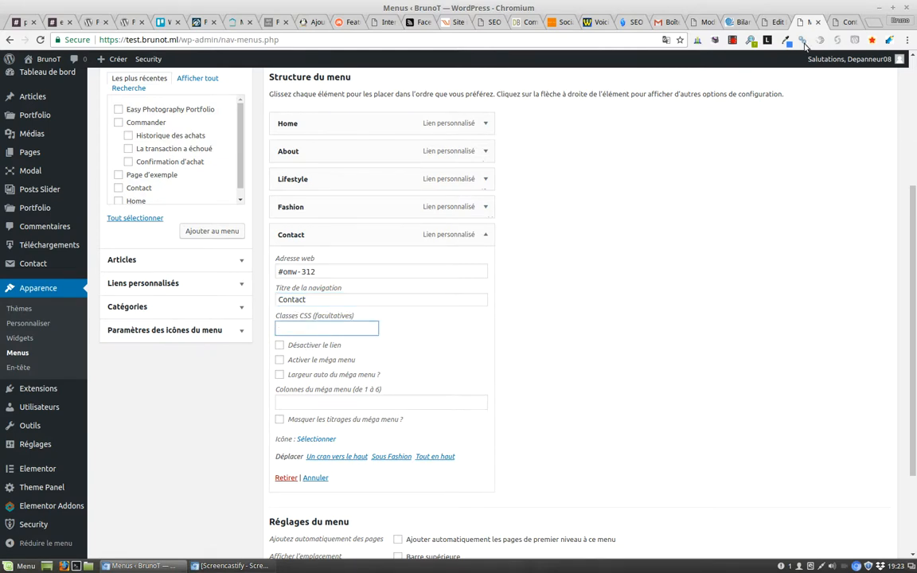
{"action": "left_click", "coordinate": [772, 26]}
{"action": "left_click_drag", "start_coordinate": [817, 386], "coordinate": [758, 387]}
{"action": "right_click", "coordinate": [759, 386]}
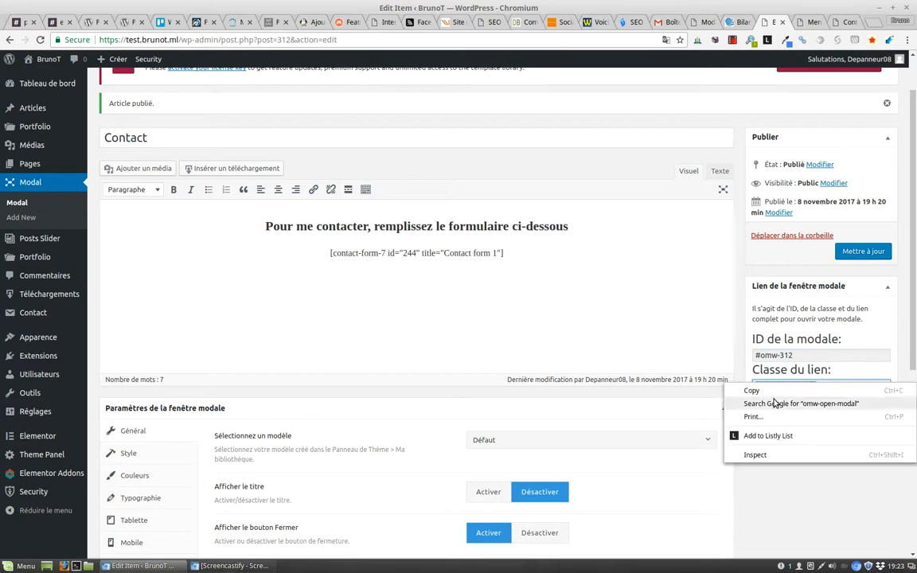
{"action": "left_click", "coordinate": [751, 391]}
{"action": "left_click", "coordinate": [812, 22]}
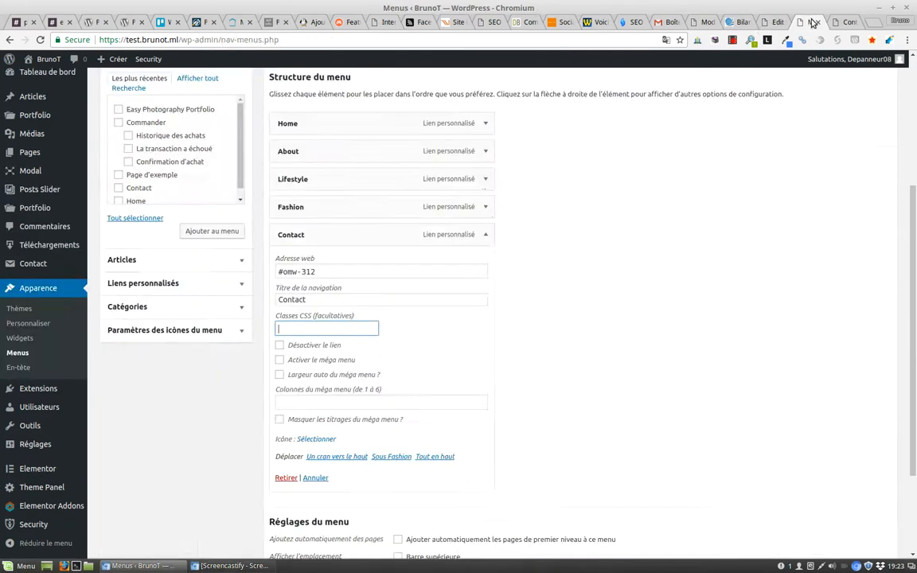
{"action": "key", "text": "ctrl+v"}
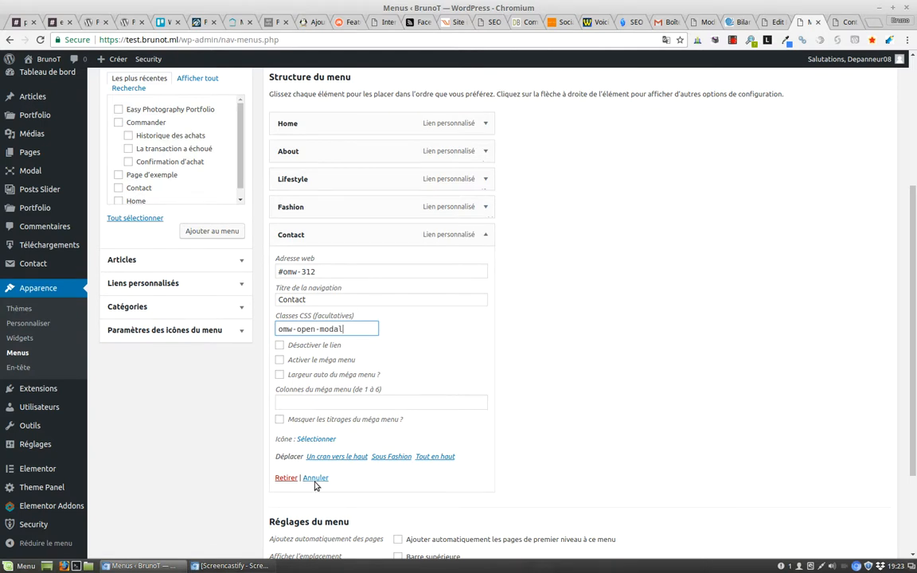
{"action": "key", "text": "Tab"}
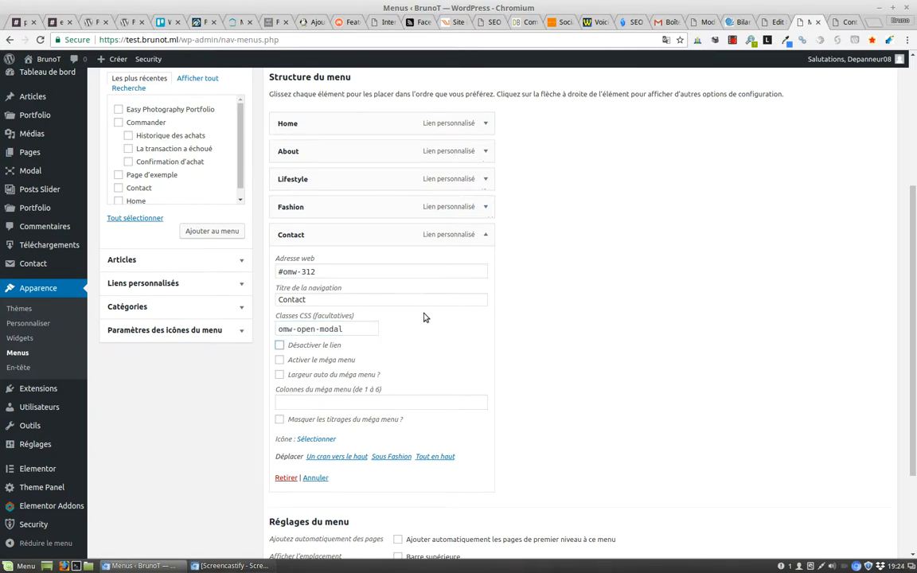
Save the Footer Menu with the Contact item's new address and class.
{"action": "scroll", "coordinate": [720, 290], "scroll_direction": "up", "scroll_amount": 3}
{"action": "scroll", "coordinate": [737, 306], "scroll_direction": "down", "scroll_amount": 4}
{"action": "scroll", "coordinate": [743, 296], "scroll_direction": "up", "scroll_amount": 4}
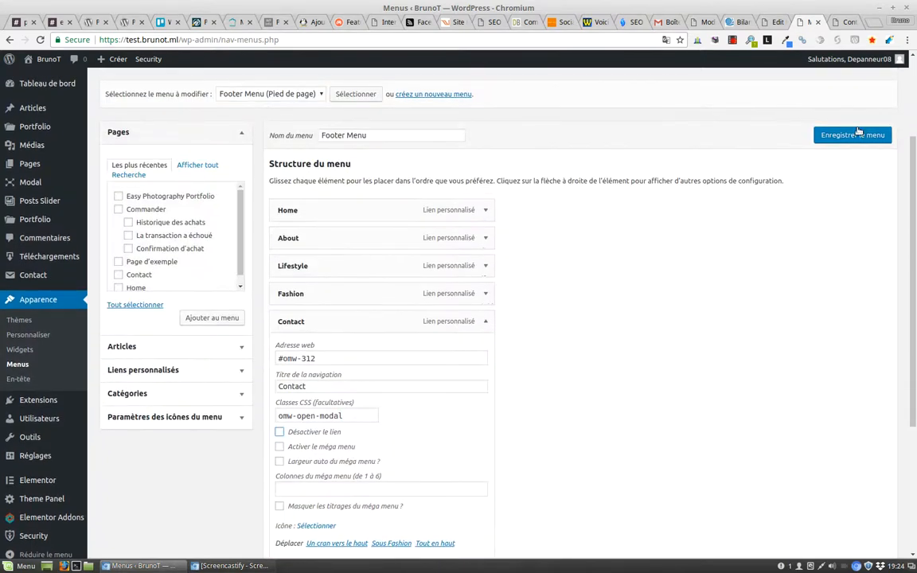
{"action": "left_click", "coordinate": [844, 135]}
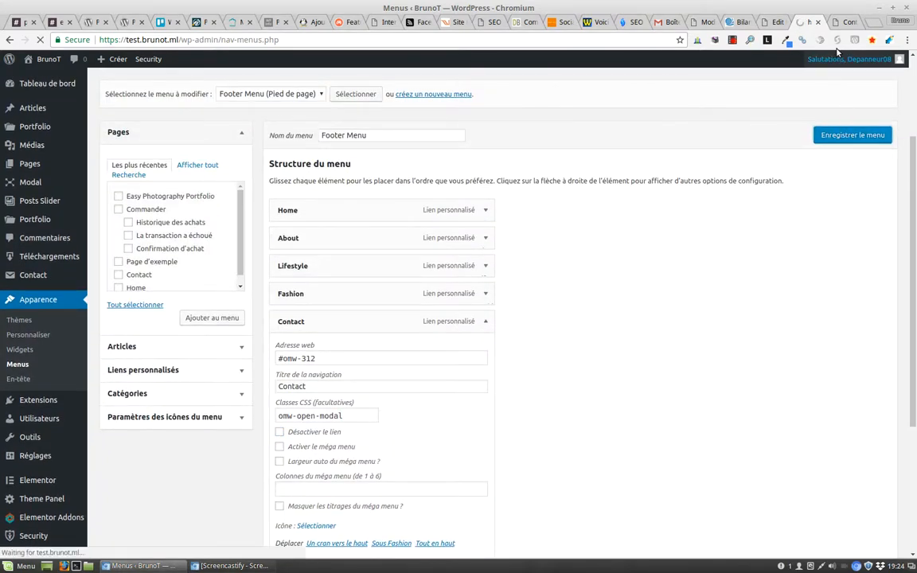
Reload the site's Contact page and test the modal from the footer's Contact link.
{"action": "left_click", "coordinate": [846, 22]}
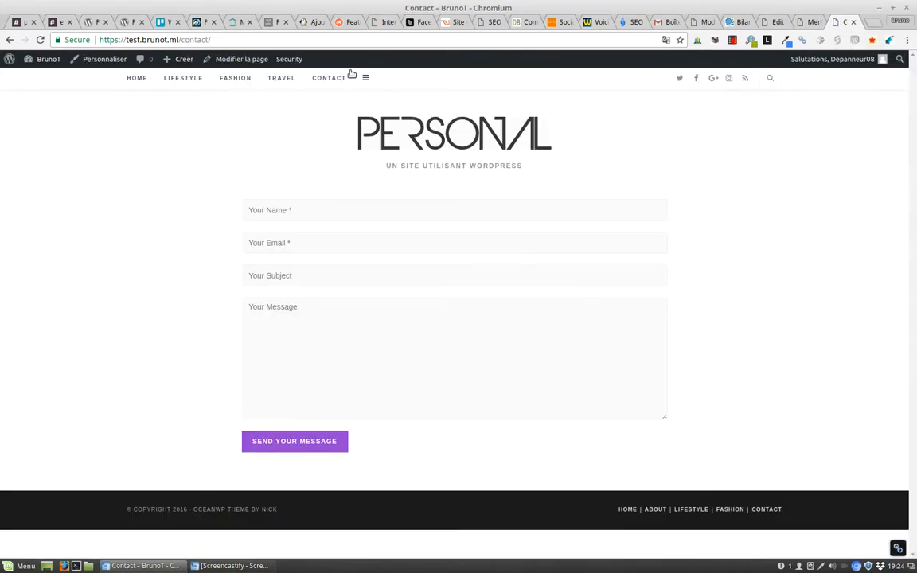
{"action": "left_click", "coordinate": [40, 39]}
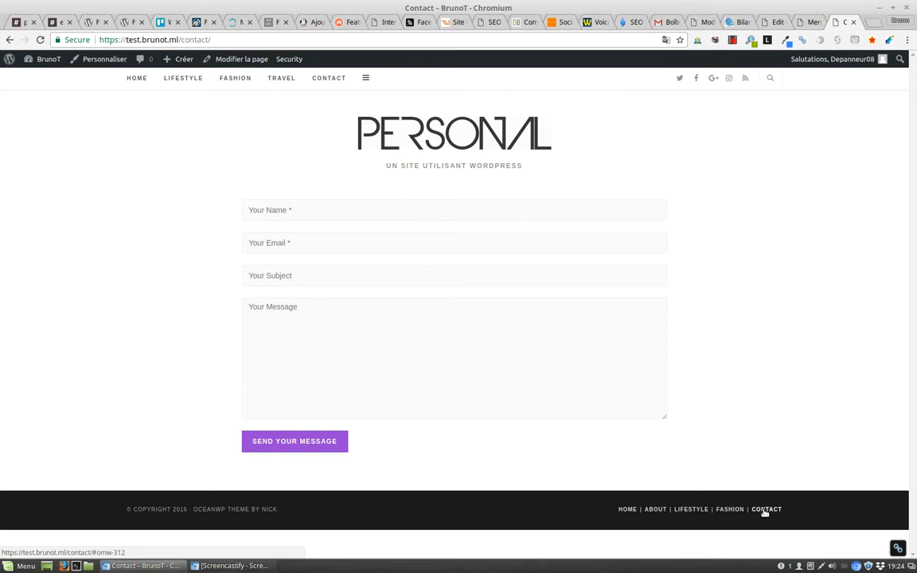
{"action": "left_click", "coordinate": [764, 511]}
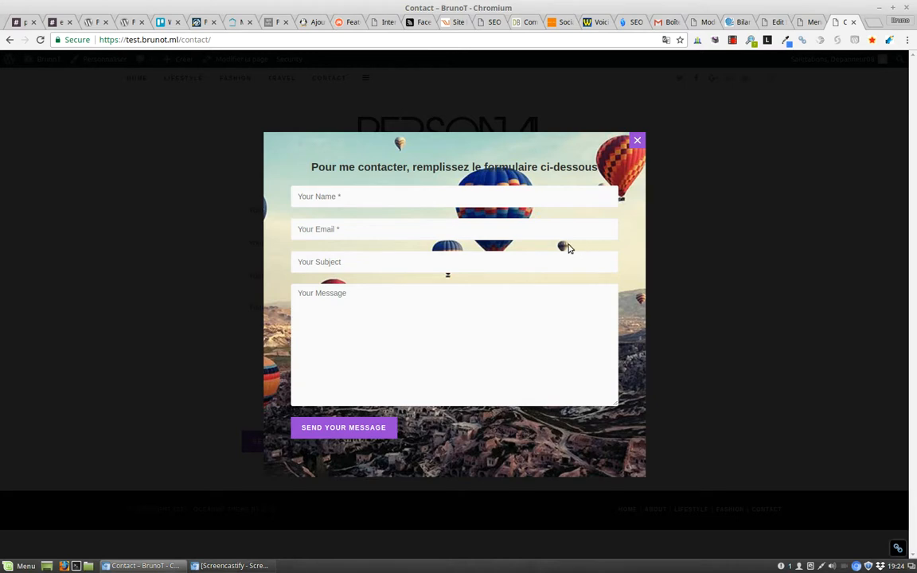
In the Contact modal's colour settings, set the title colour to white (#ffffff).
{"action": "left_click", "coordinate": [770, 25]}
{"action": "scroll", "coordinate": [537, 312], "scroll_direction": "down", "scroll_amount": 3}
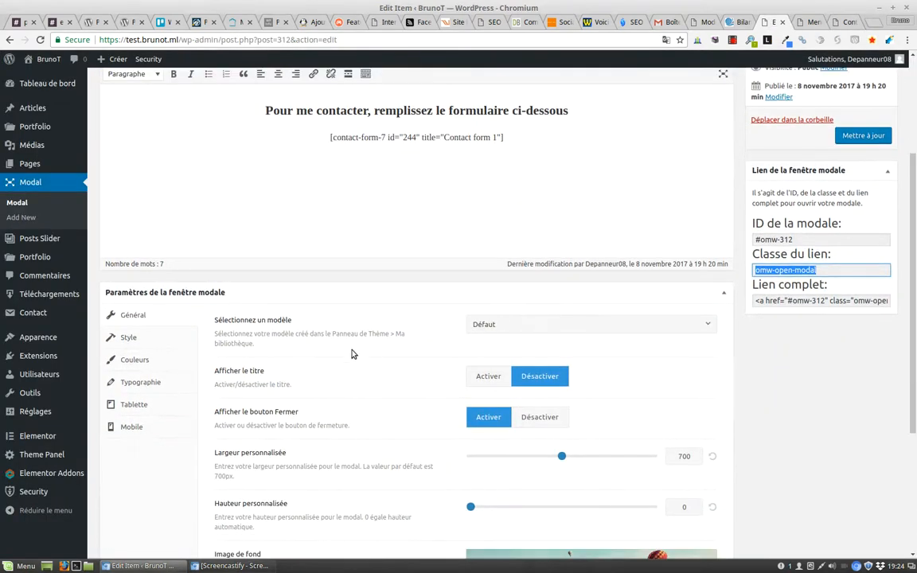
{"action": "left_click", "coordinate": [128, 360]}
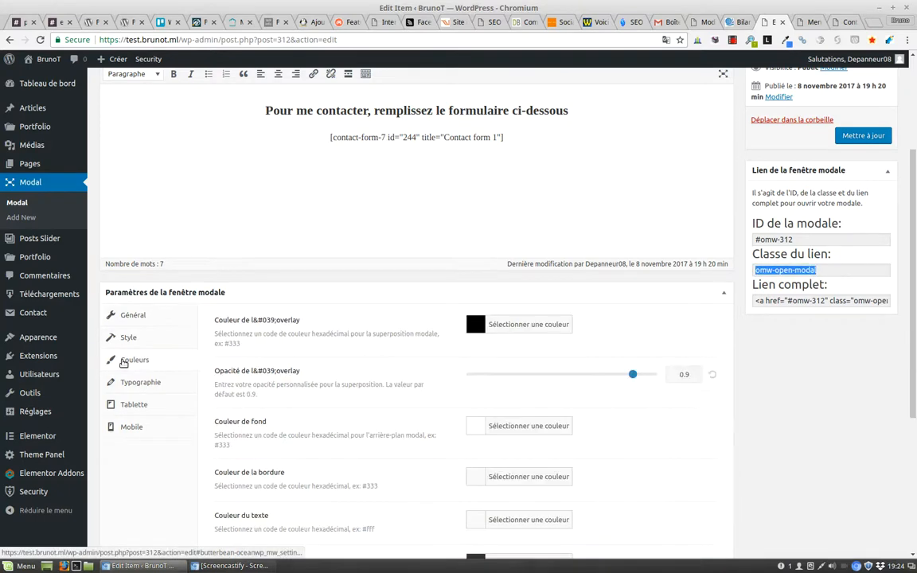
{"action": "scroll", "coordinate": [128, 362], "scroll_direction": "down", "scroll_amount": 3}
{"action": "scroll", "coordinate": [181, 363], "scroll_direction": "down", "scroll_amount": 4}
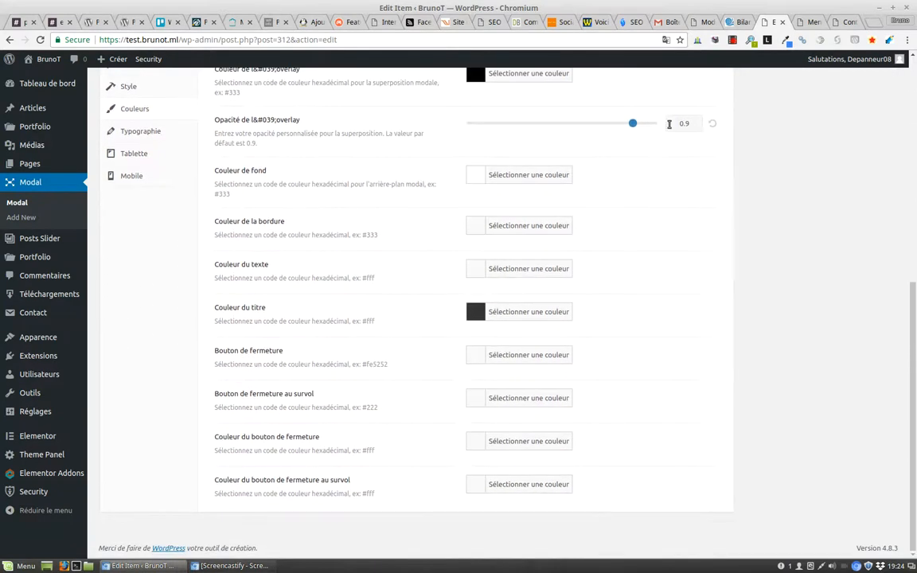
{"action": "left_click", "coordinate": [808, 22]}
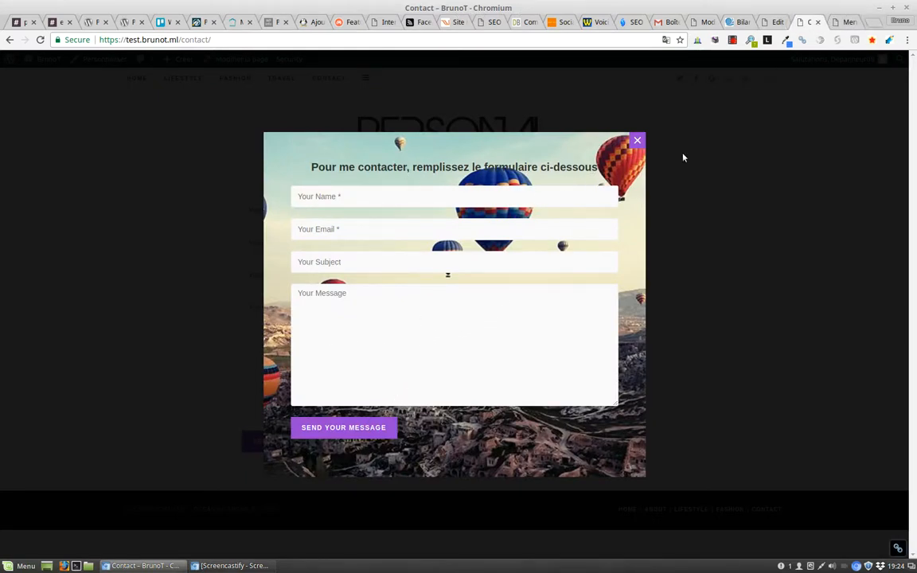
{"action": "left_click", "coordinate": [769, 22]}
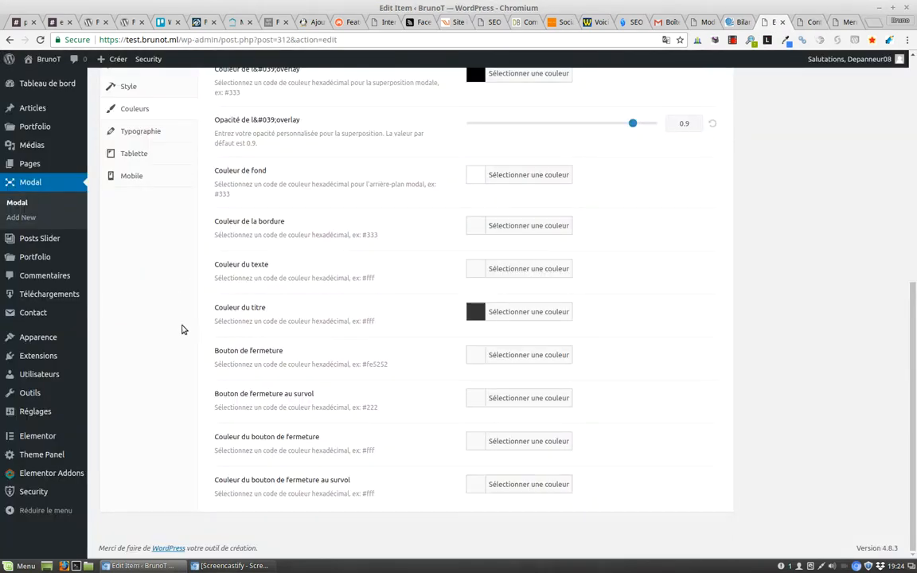
{"action": "left_click", "coordinate": [475, 315]}
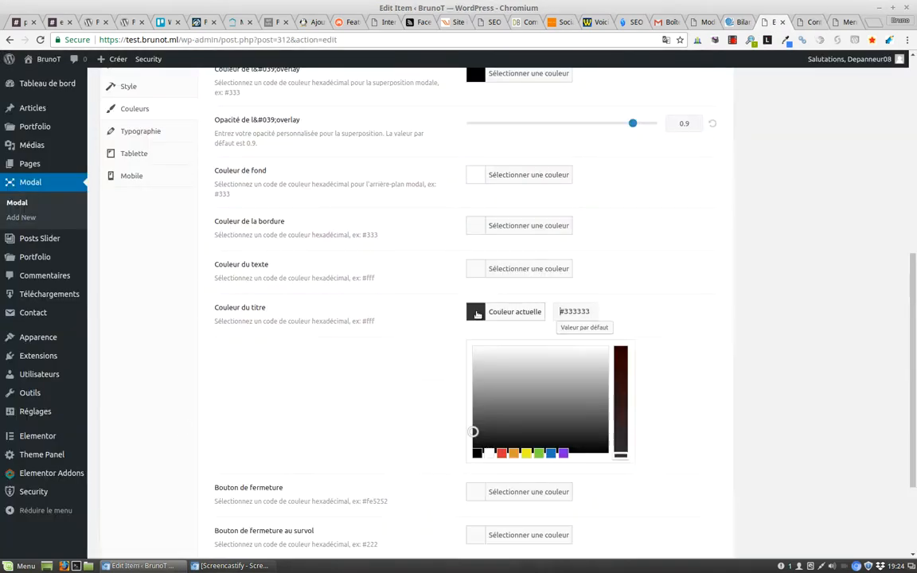
{"action": "left_click", "coordinate": [489, 453]}
Update the published Contact modal to save its new title colour.
{"action": "scroll", "coordinate": [431, 477], "scroll_direction": "down", "scroll_amount": 2}
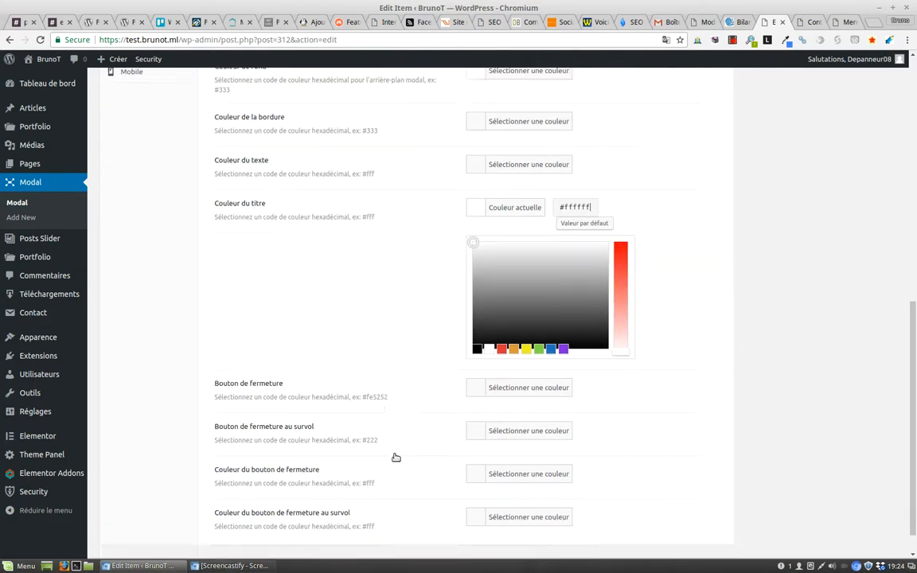
{"action": "scroll", "coordinate": [813, 395], "scroll_direction": "up", "scroll_amount": 5}
{"action": "scroll", "coordinate": [814, 388], "scroll_direction": "up", "scroll_amount": 3}
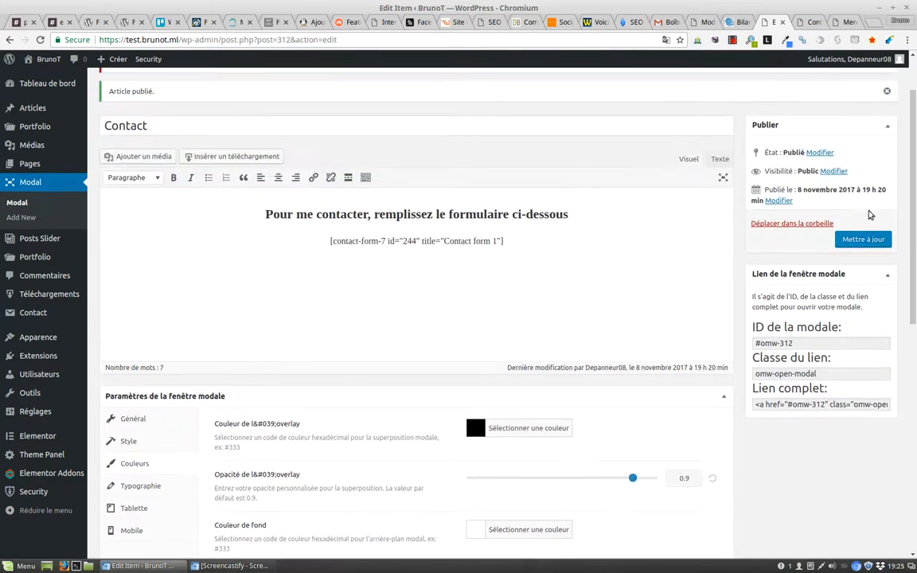
{"action": "left_click", "coordinate": [876, 238]}
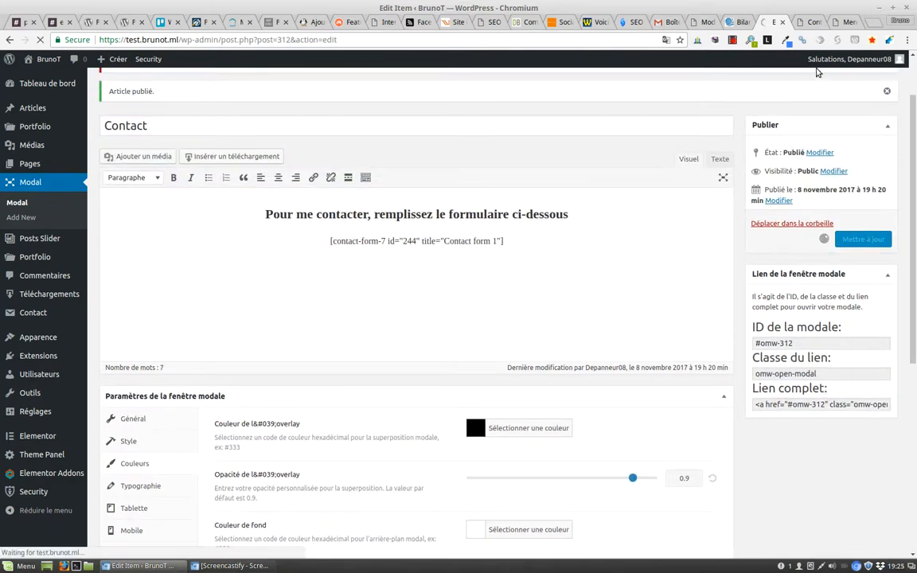
Refresh the Contact page and reopen the modal from the footer to check its heading colour.
{"action": "left_click", "coordinate": [806, 21]}
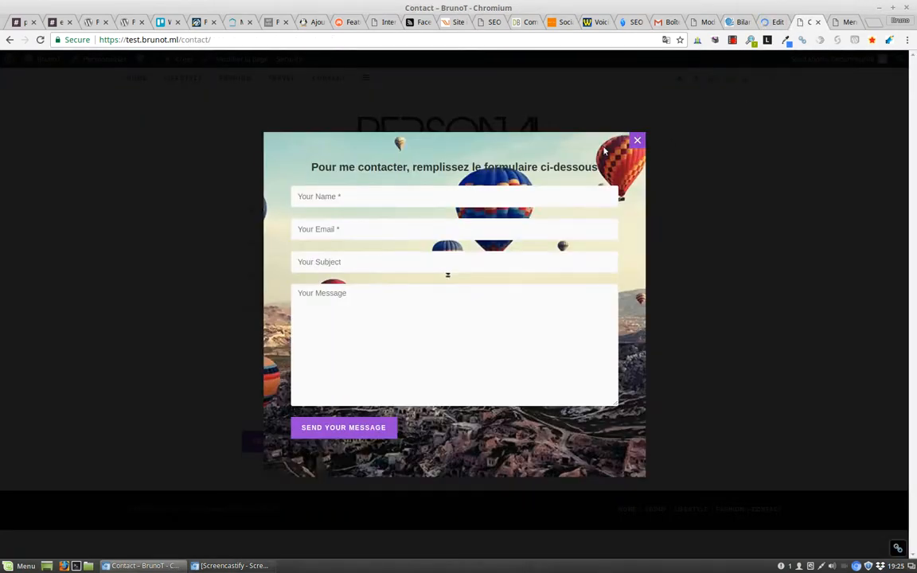
{"action": "left_click", "coordinate": [42, 40]}
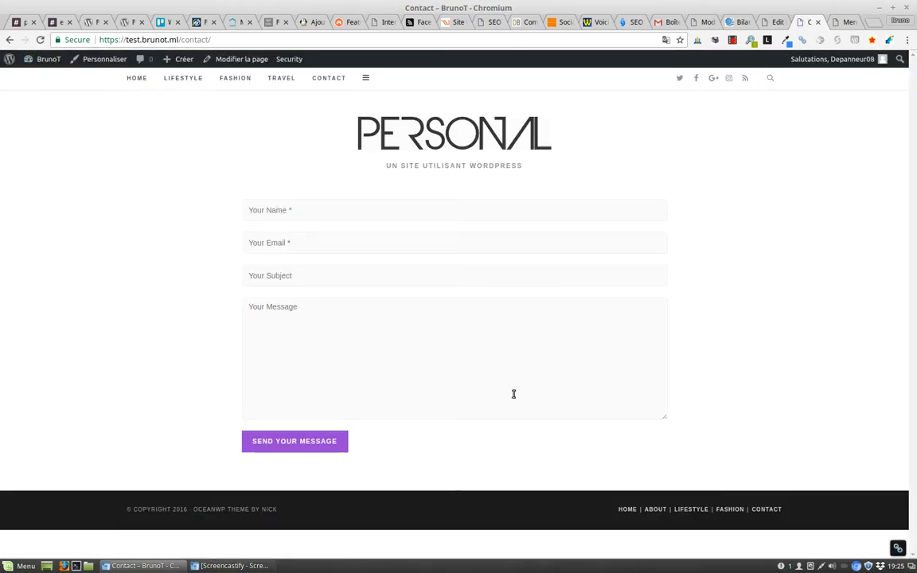
{"action": "left_click", "coordinate": [767, 509]}
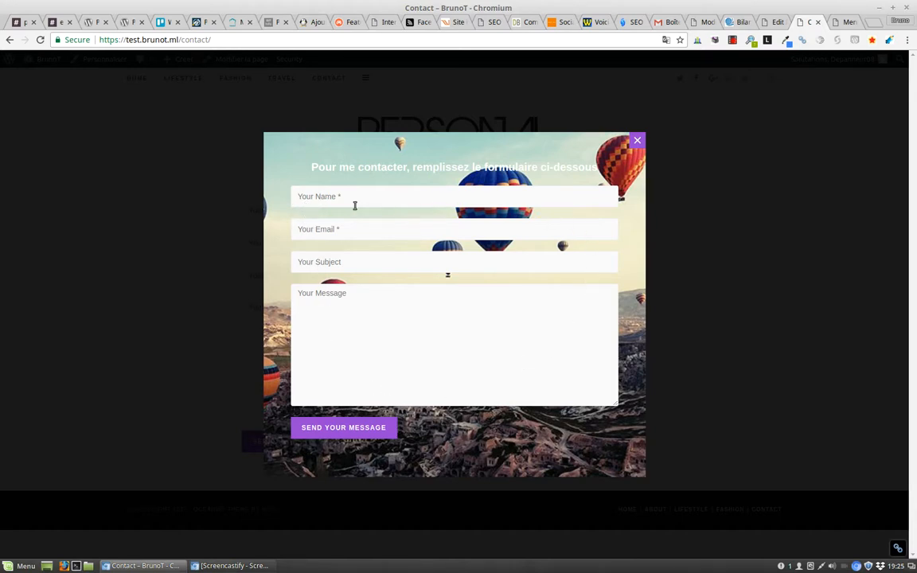
Return to the Contact modal's colour settings and set the text colour to white (#ffffff).
{"action": "left_click", "coordinate": [774, 22]}
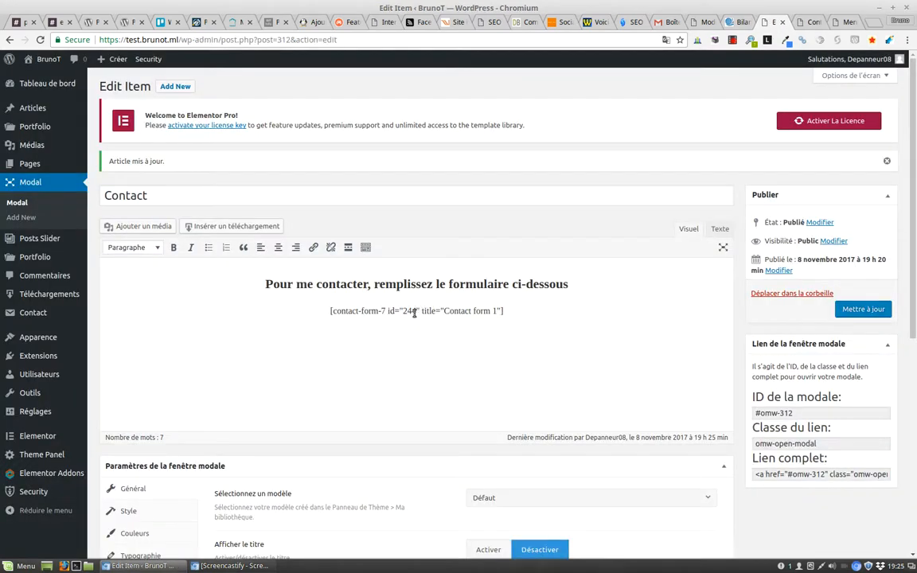
{"action": "scroll", "coordinate": [456, 463], "scroll_direction": "down", "scroll_amount": 3}
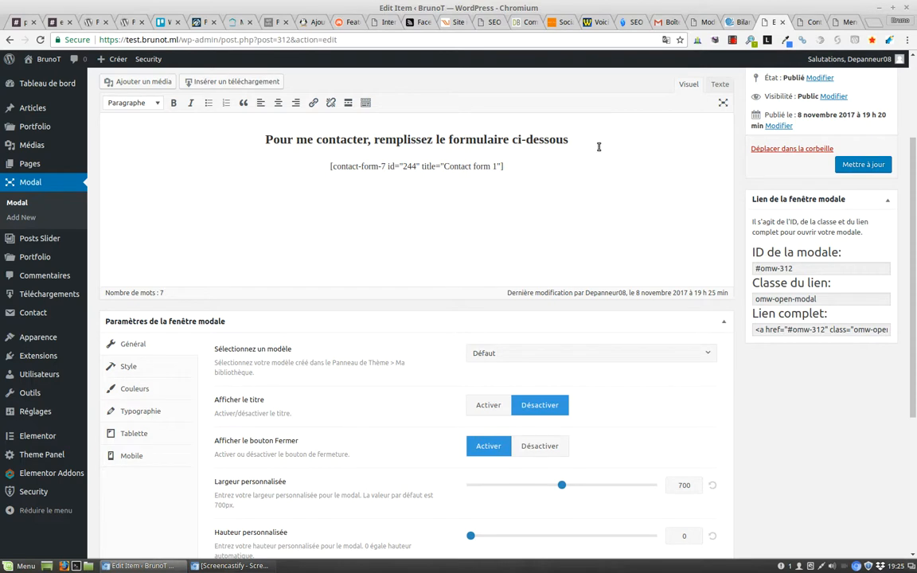
{"action": "left_click", "coordinate": [519, 169]}
{"action": "scroll", "coordinate": [463, 247], "scroll_direction": "down", "scroll_amount": 1}
{"action": "scroll", "coordinate": [471, 232], "scroll_direction": "up", "scroll_amount": 1}
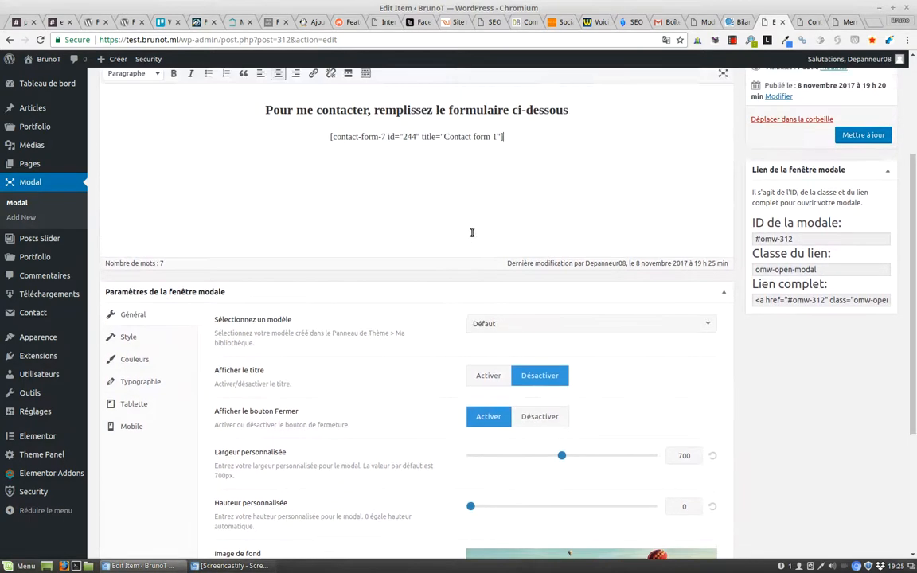
{"action": "scroll", "coordinate": [430, 255], "scroll_direction": "down", "scroll_amount": 2}
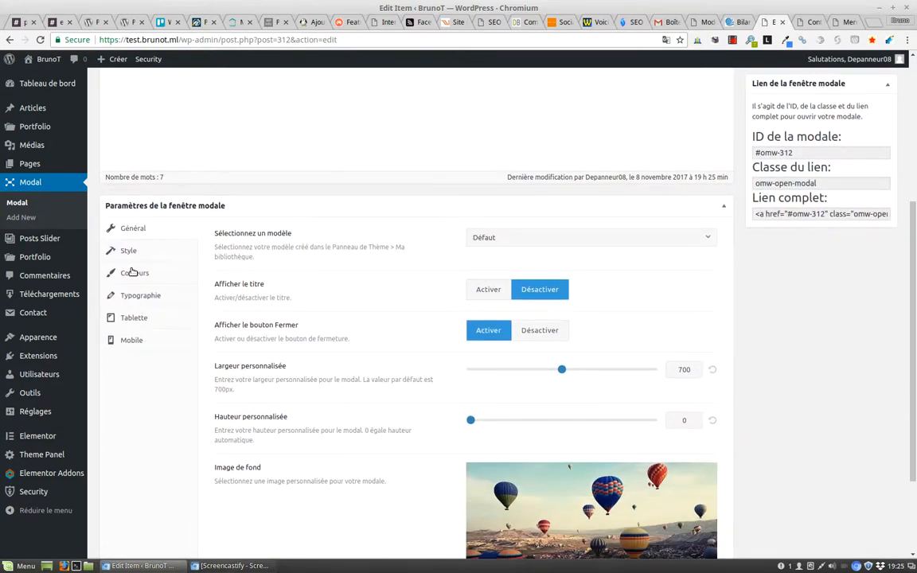
{"action": "left_click", "coordinate": [133, 273]}
{"action": "scroll", "coordinate": [344, 322], "scroll_direction": "down", "scroll_amount": 3}
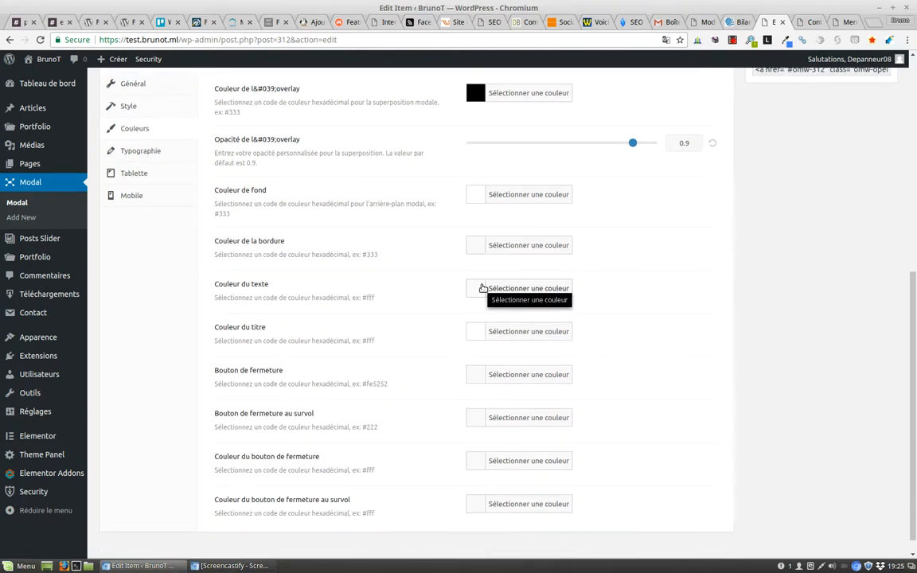
{"action": "left_click", "coordinate": [474, 289]}
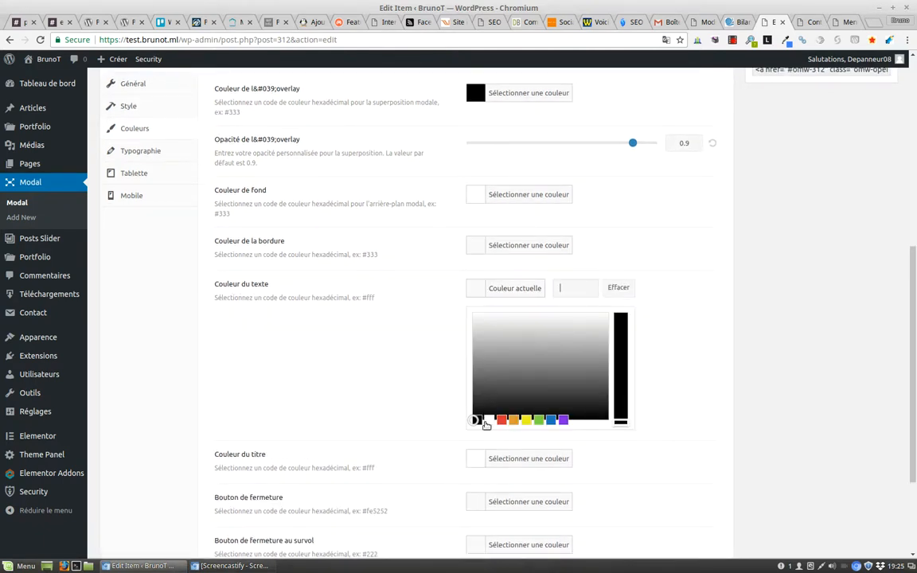
{"action": "left_click", "coordinate": [489, 420]}
{"action": "scroll", "coordinate": [844, 223], "scroll_direction": "up", "scroll_amount": 7}
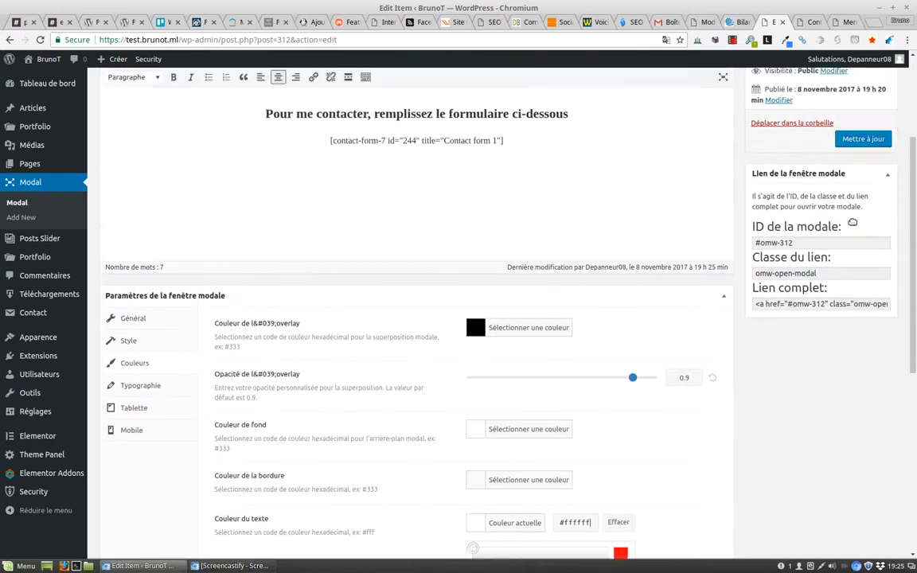
Update the Contact modal to save its text colour, and check the modal from the footer on the refreshed Contact page.
{"action": "left_click", "coordinate": [862, 222]}
{"action": "left_click", "coordinate": [804, 21]}
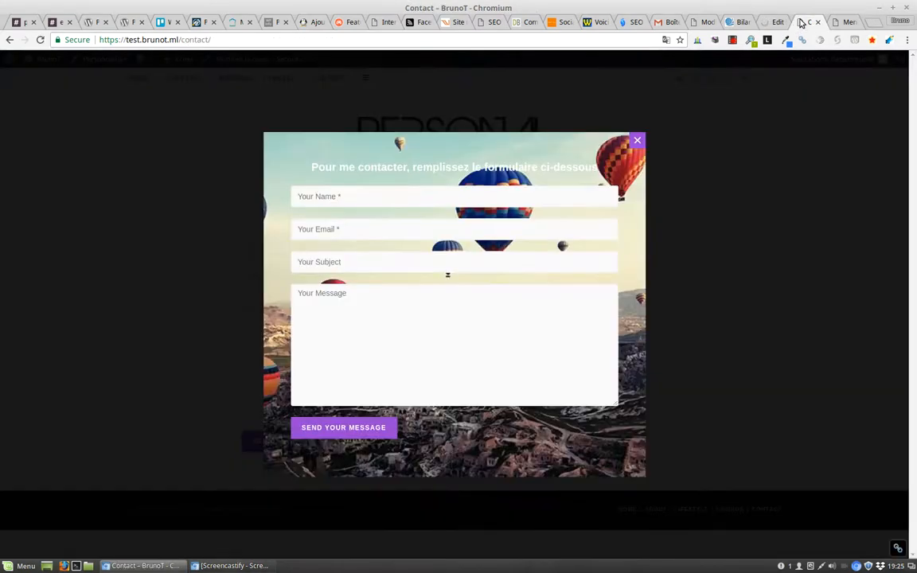
{"action": "left_click", "coordinate": [39, 40]}
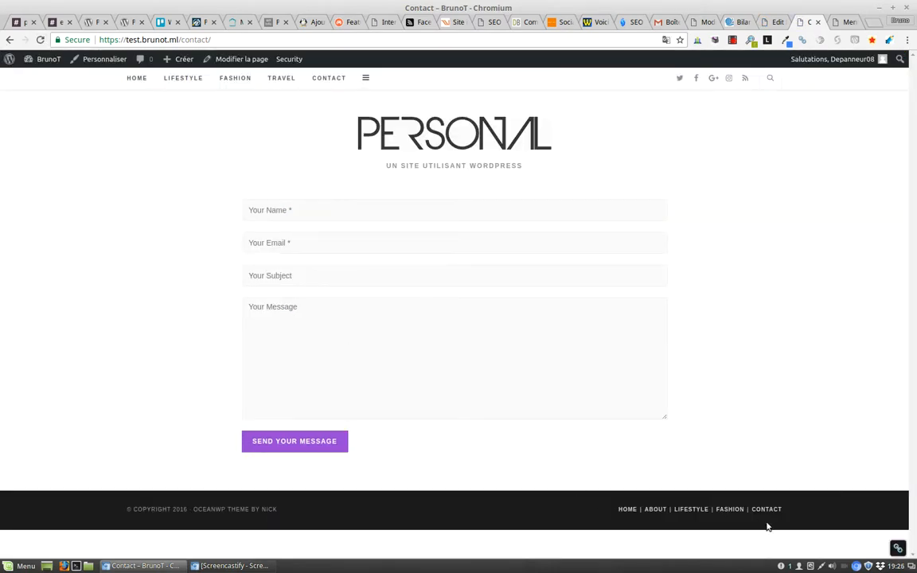
{"action": "left_click", "coordinate": [769, 510]}
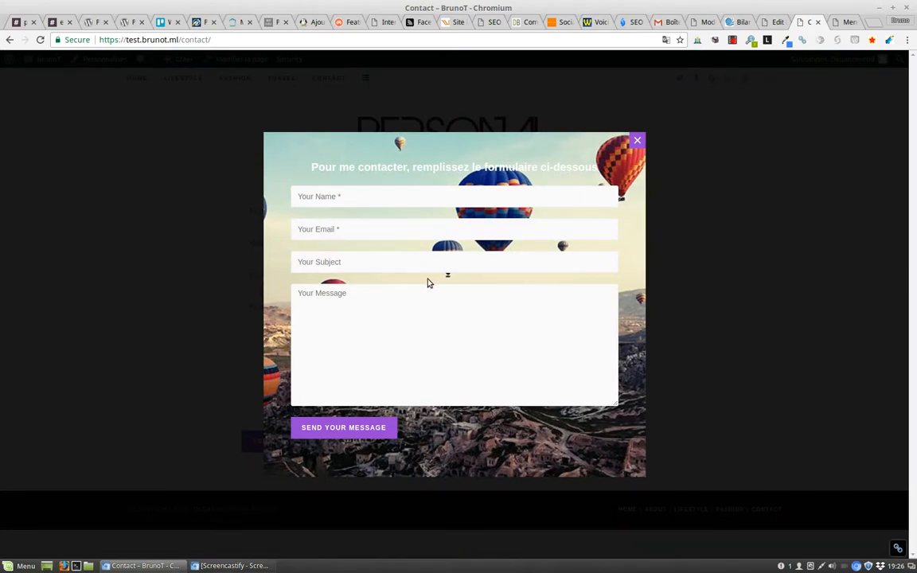
Replace the contact form shortcode in the Contact modal's content with "Du texte" and update the modal.
{"action": "left_click", "coordinate": [778, 21]}
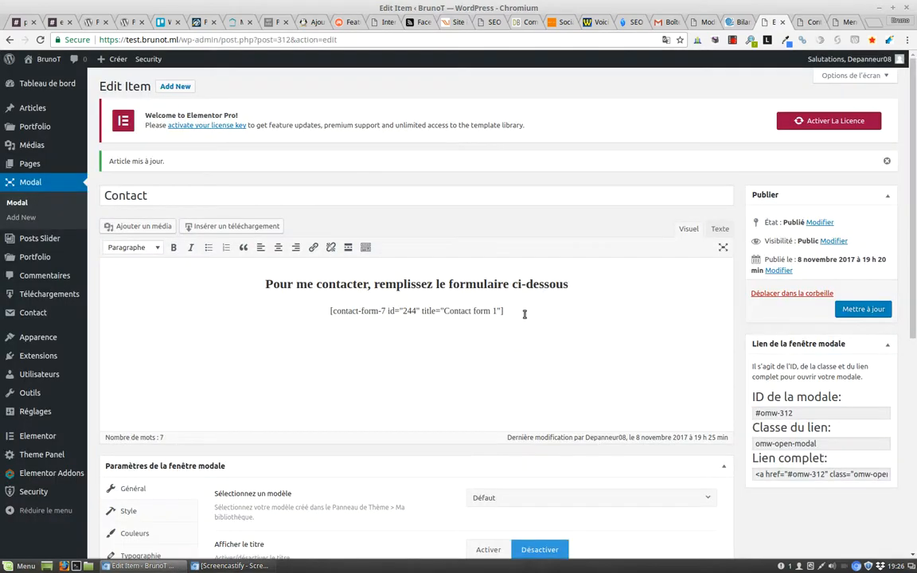
{"action": "left_click_drag", "start_coordinate": [525, 314], "coordinate": [328, 309]}
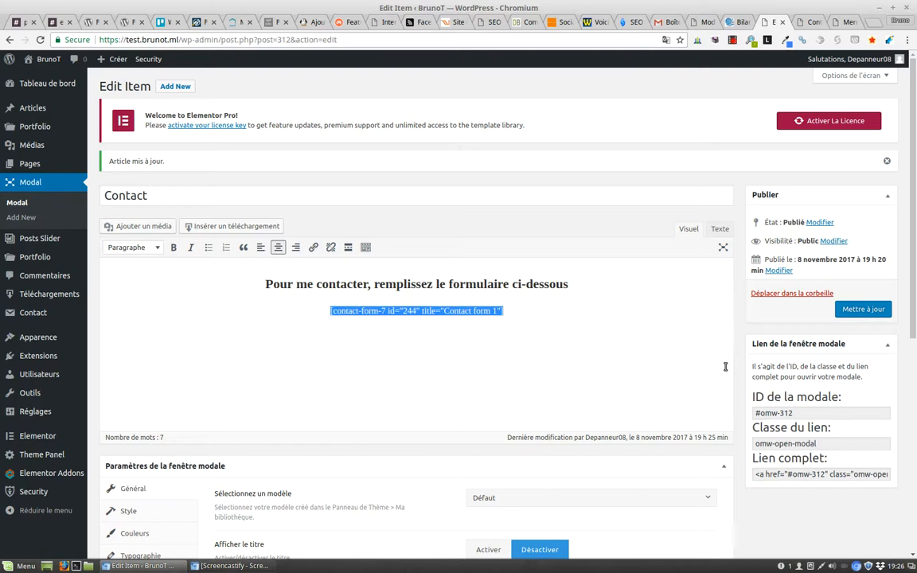
{"action": "type", "text": "Du texte"}
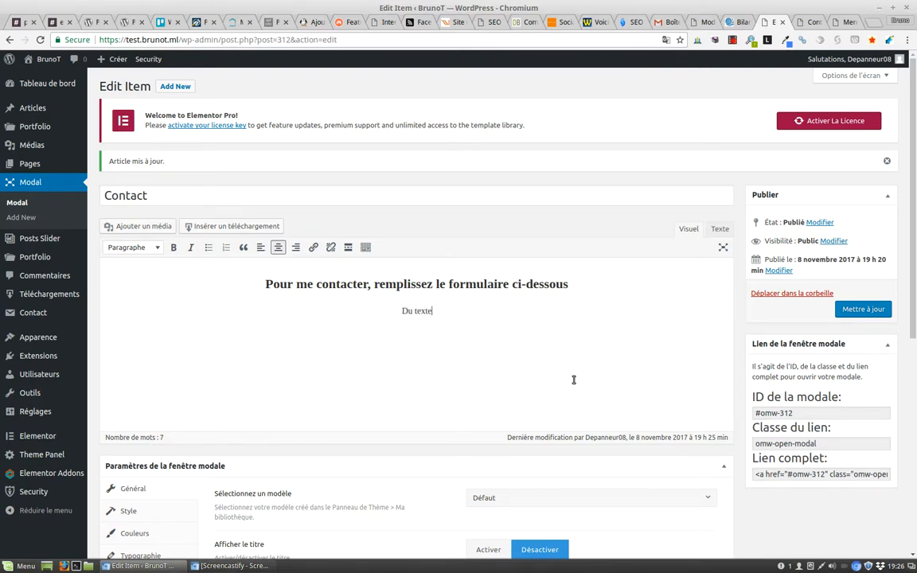
{"action": "scroll", "coordinate": [574, 379], "scroll_direction": "down", "scroll_amount": 1}
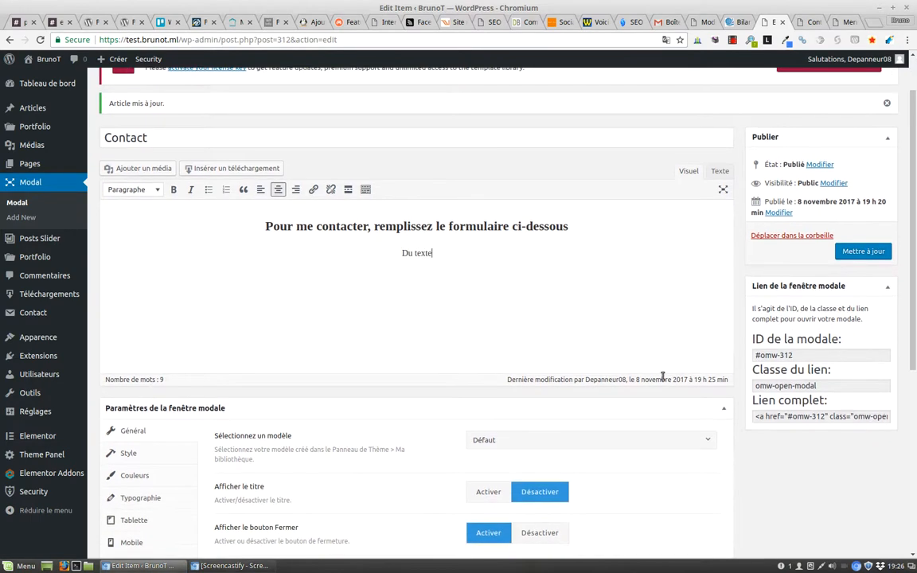
{"action": "left_click", "coordinate": [863, 251]}
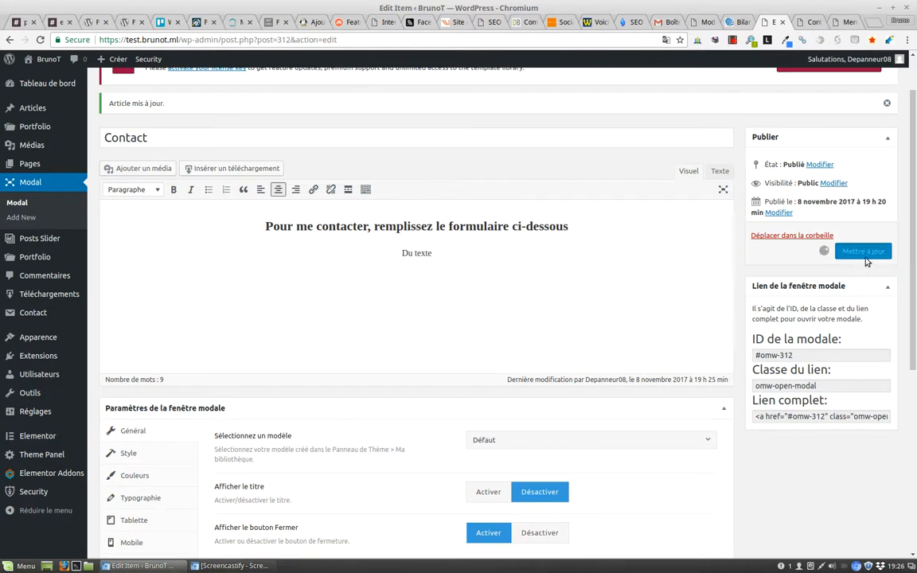
Refresh the Contact page, reopen the modal from the footer to check its text colour, and close it.
{"action": "left_click", "coordinate": [810, 21]}
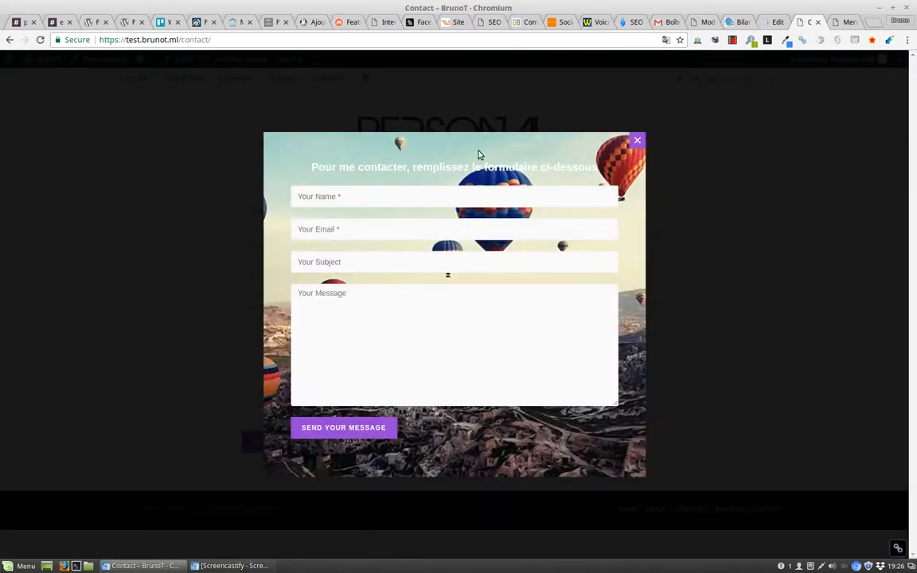
{"action": "left_click", "coordinate": [40, 39]}
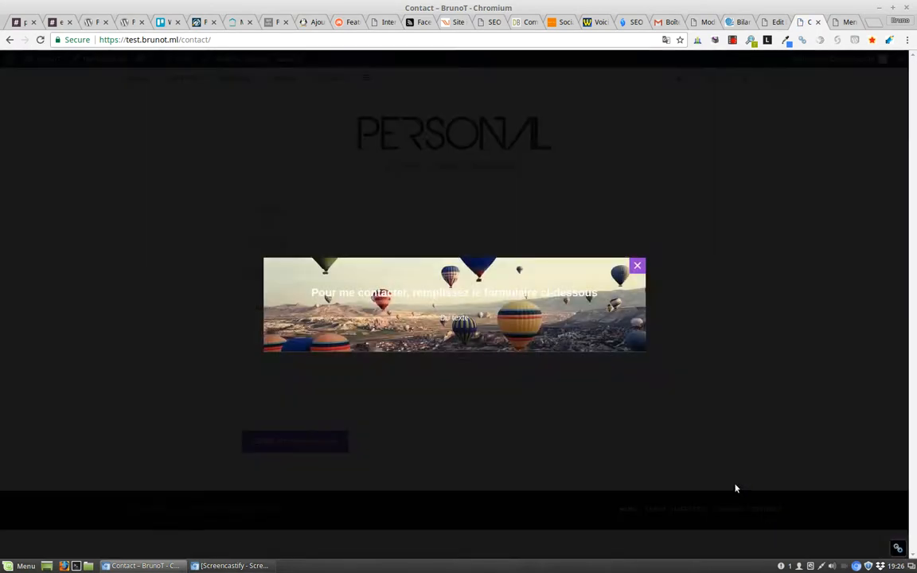
{"action": "left_click", "coordinate": [637, 267]}
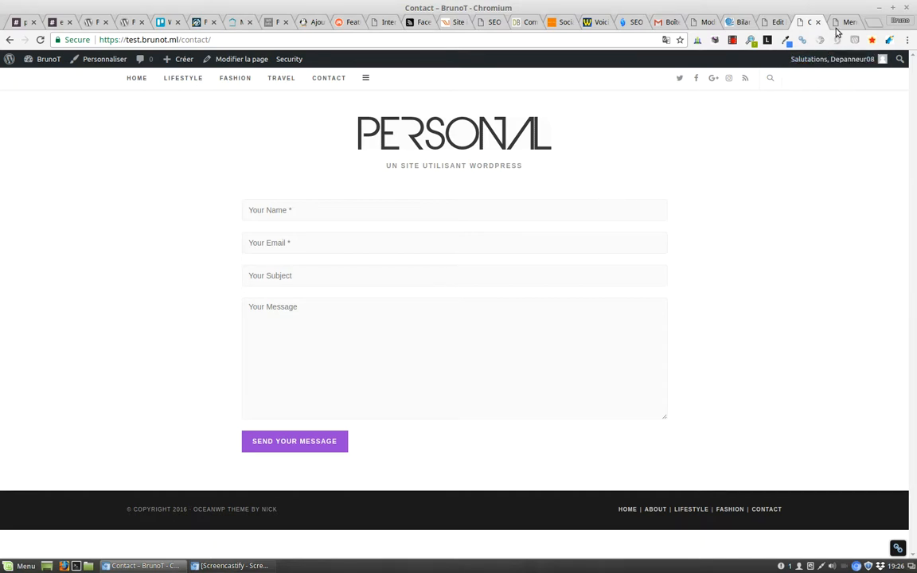
Copy the shortcode of "Formulaire de contact 1" from the list of contact forms.
{"action": "left_click", "coordinate": [770, 23]}
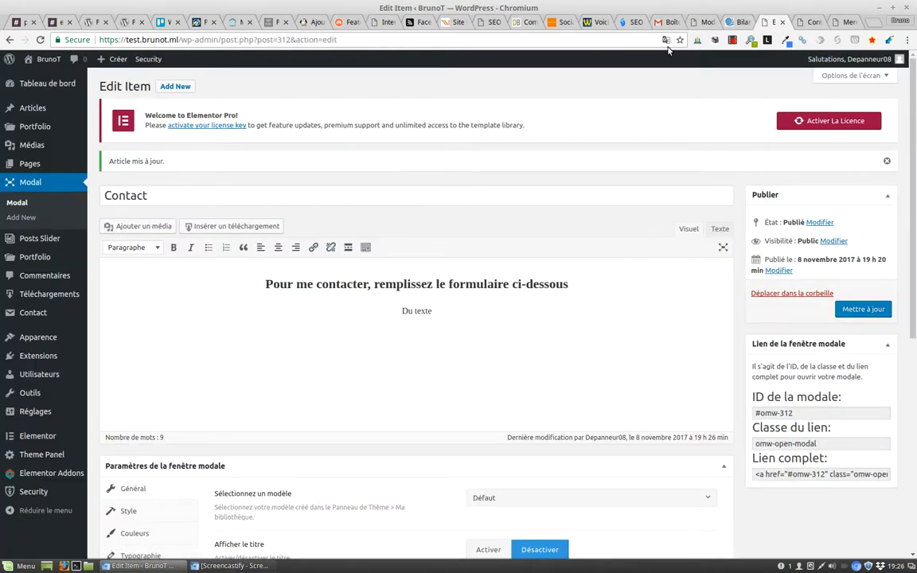
{"action": "left_click", "coordinate": [844, 22]}
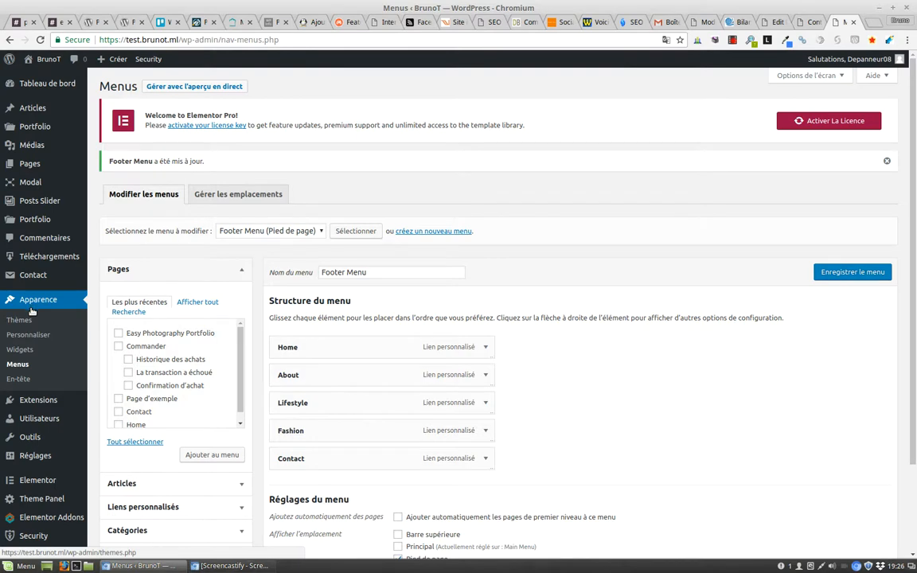
{"action": "mouse_move", "coordinate": [37, 272]}
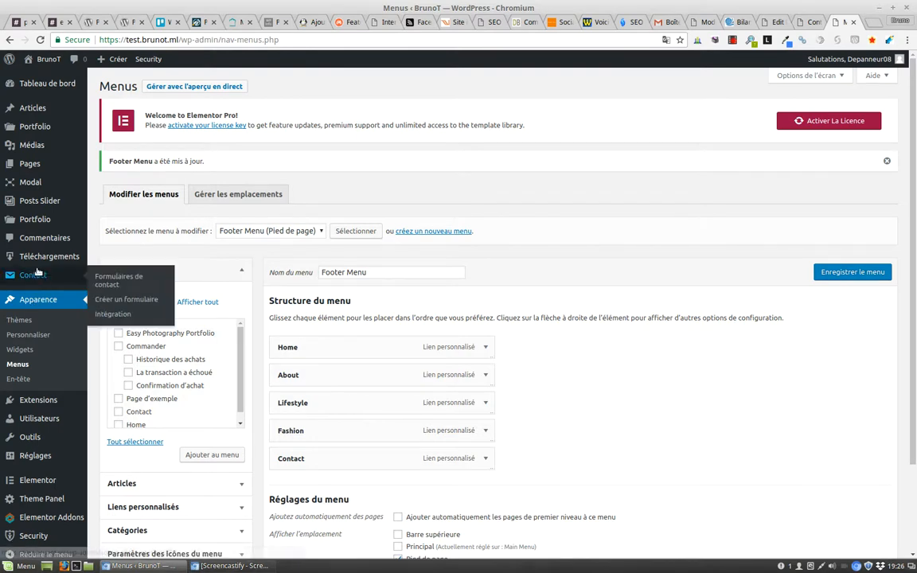
{"action": "left_click", "coordinate": [112, 279]}
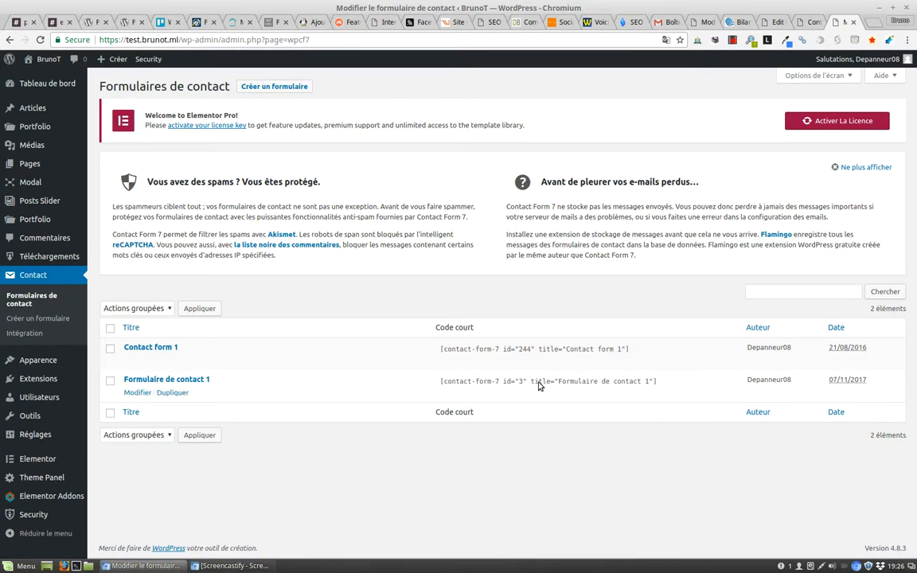
{"action": "left_click", "coordinate": [538, 383]}
{"action": "key", "text": "ctrl+c"}
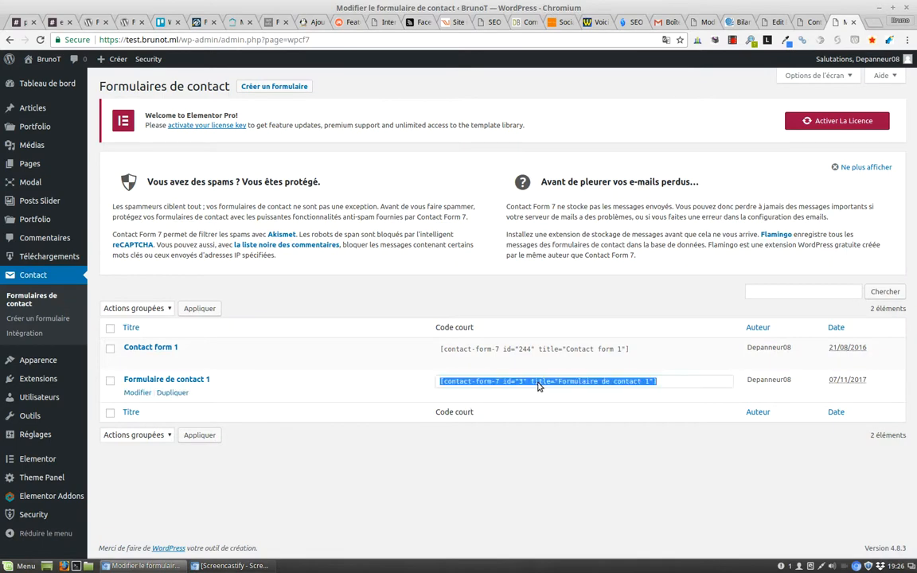
{"action": "right_click", "coordinate": [538, 387]}
{"action": "left_click", "coordinate": [558, 393]}
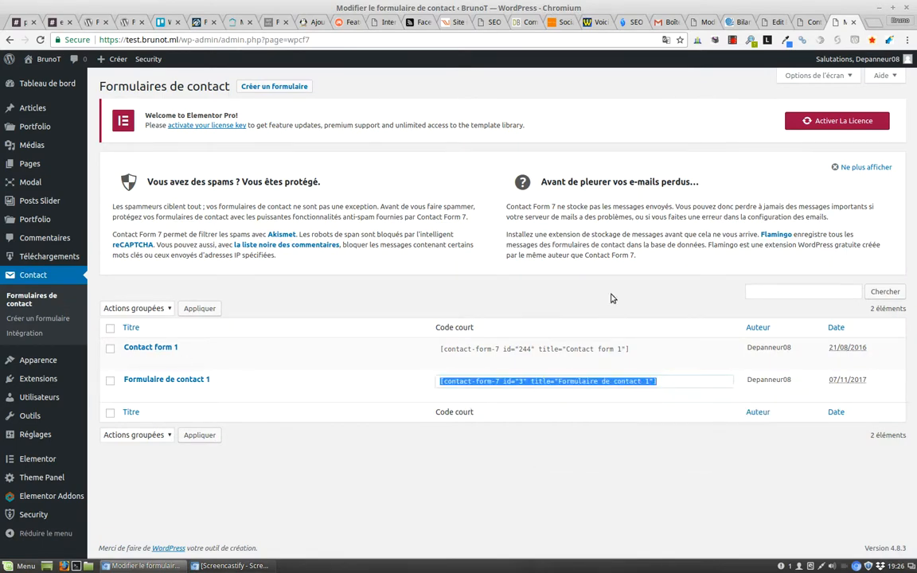
Replace "Du texte" in the Contact modal with the copied "Formulaire de contact 1" shortcode and update the modal.
{"action": "left_click", "coordinate": [766, 23]}
{"action": "triple_click", "coordinate": [422, 310]}
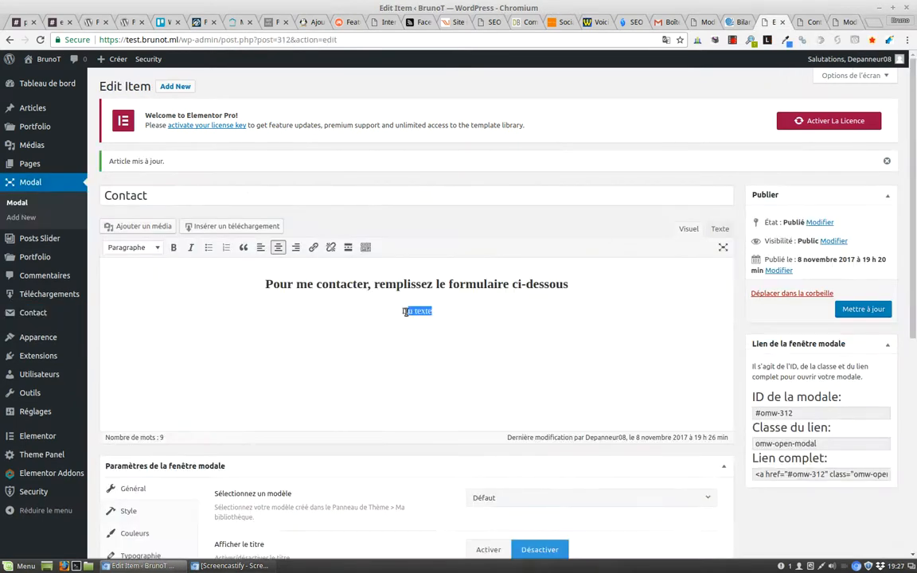
{"action": "key", "text": "BackSpace"}
{"action": "key", "text": "ctrl+v"}
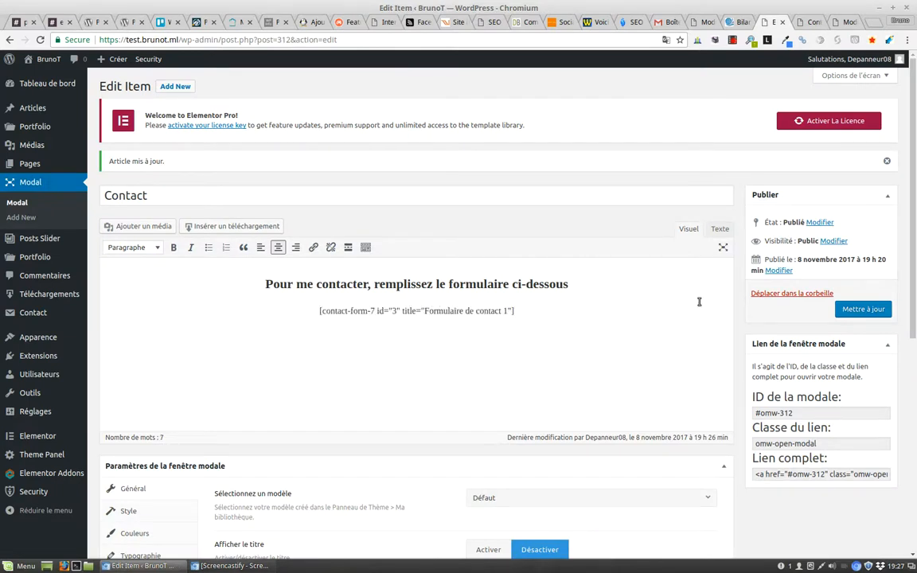
{"action": "left_click", "coordinate": [876, 310]}
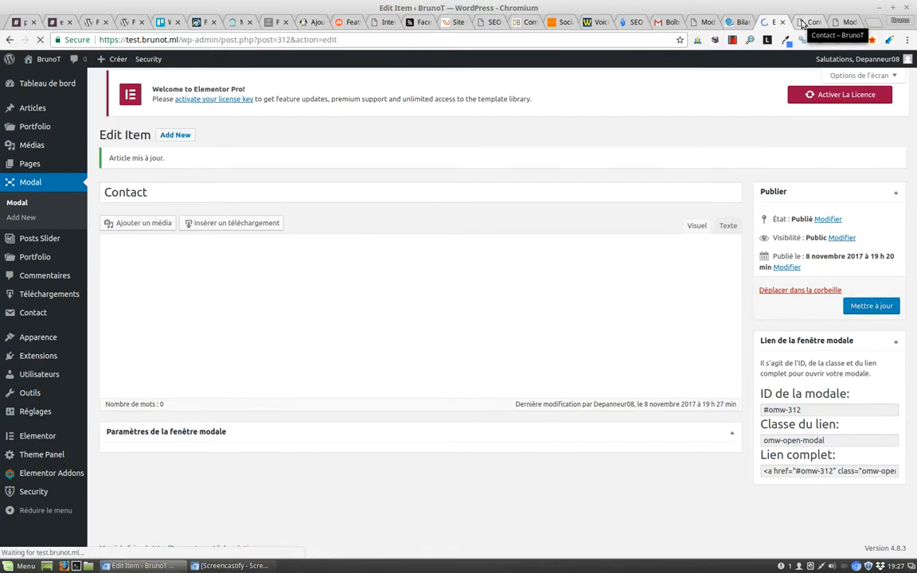
Add a Texte widget to the Colonne latérale droite widget area.
{"action": "left_click", "coordinate": [807, 24]}
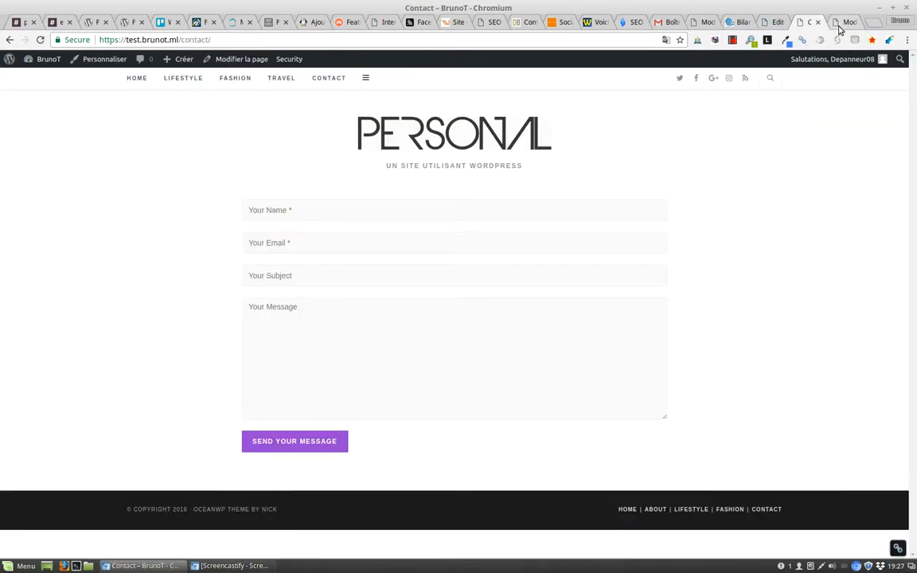
{"action": "left_click", "coordinate": [840, 24]}
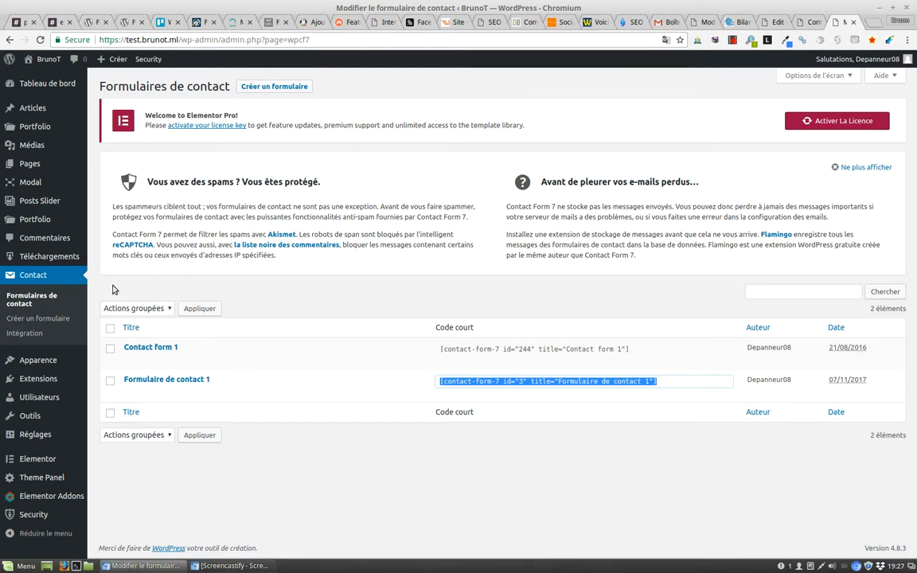
{"action": "mouse_move", "coordinate": [37, 375]}
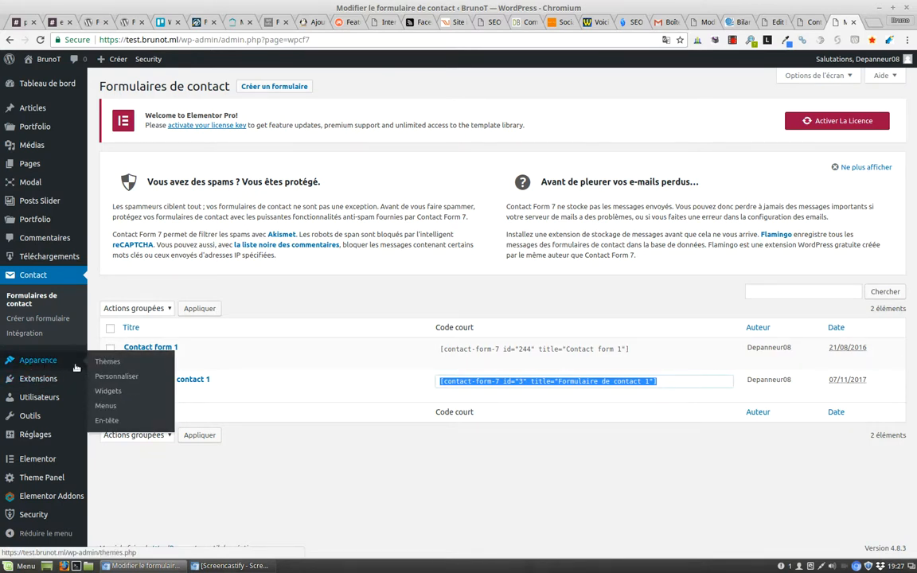
{"action": "left_click", "coordinate": [109, 393]}
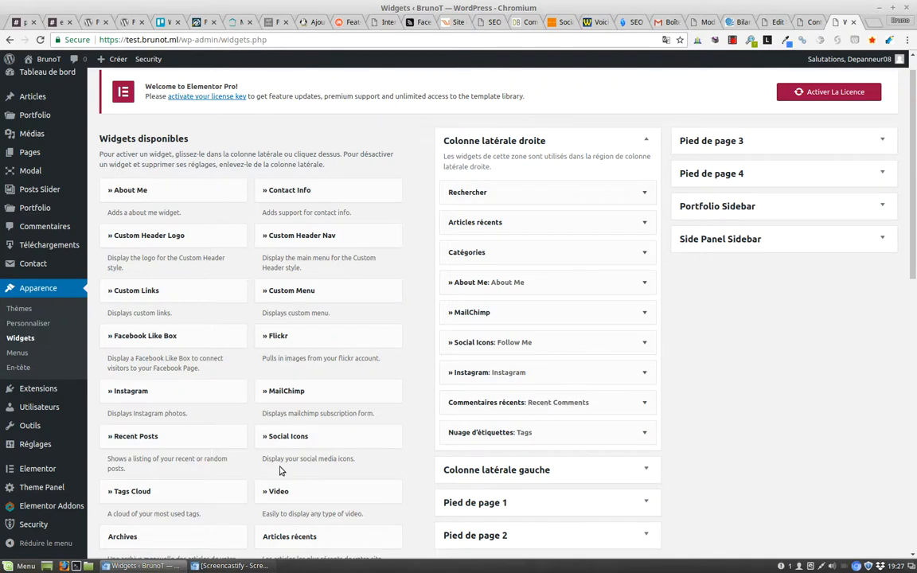
{"action": "scroll", "coordinate": [280, 469], "scroll_direction": "down", "scroll_amount": 10}
{"action": "scroll", "coordinate": [250, 476], "scroll_direction": "down", "scroll_amount": 4}
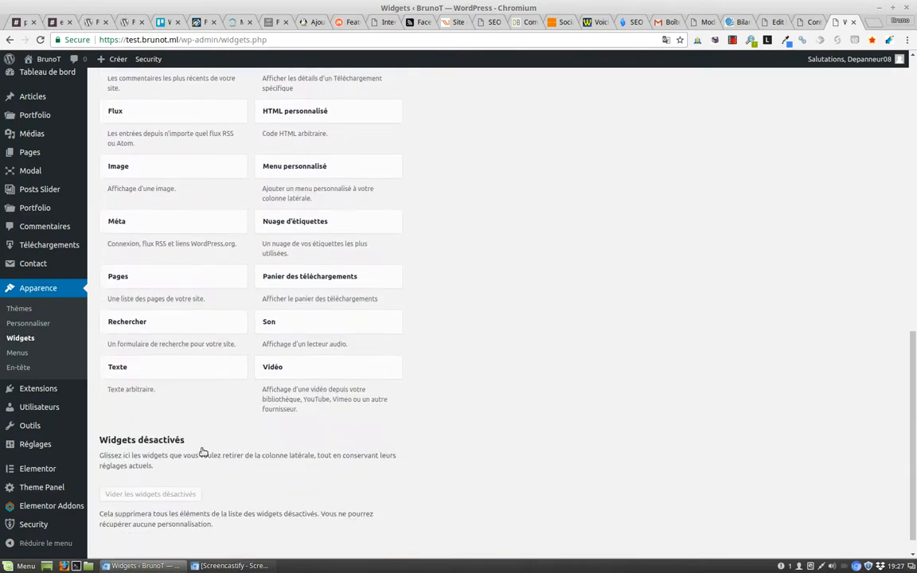
{"action": "left_click", "coordinate": [119, 369]}
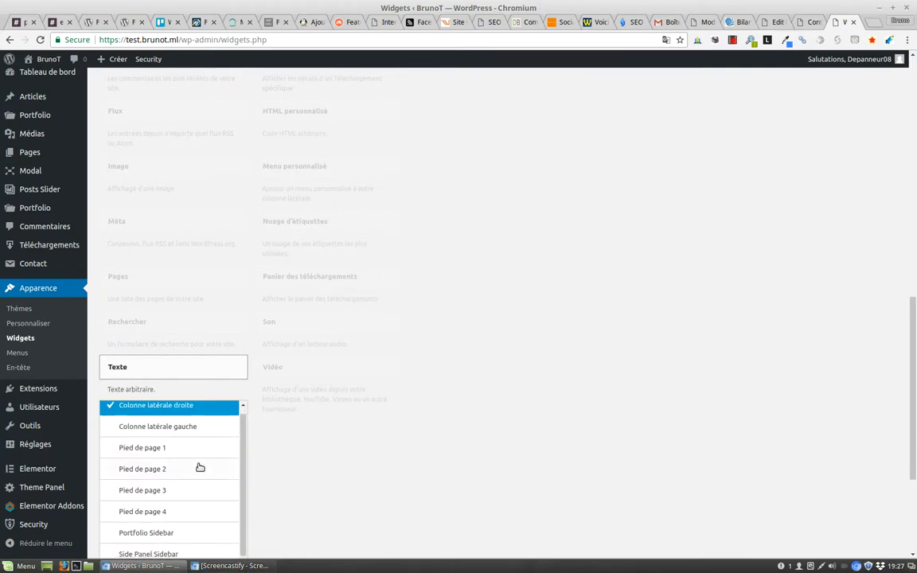
{"action": "scroll", "coordinate": [207, 467], "scroll_direction": "down", "scroll_amount": 3}
{"action": "left_click", "coordinate": [194, 435]}
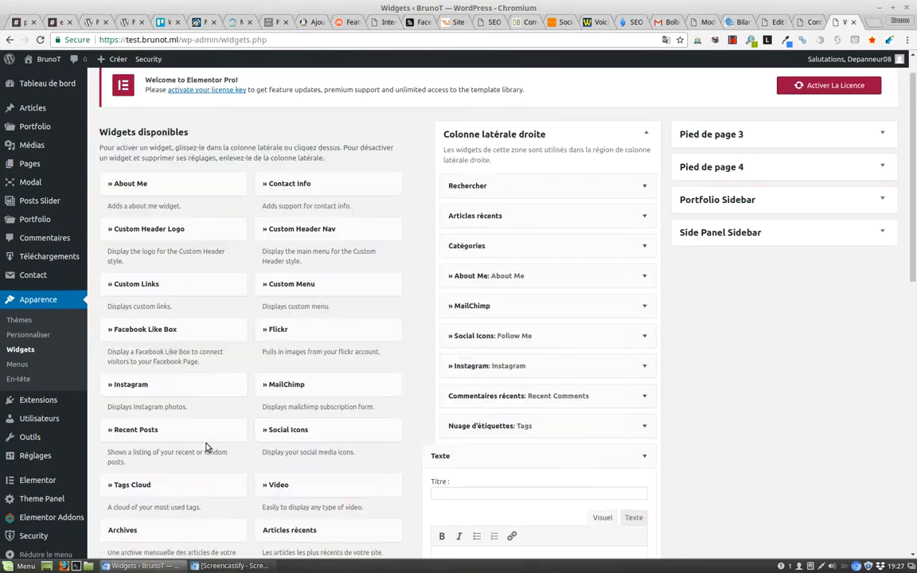
Title the new Texte widget "Test de modale".
{"action": "left_click", "coordinate": [492, 351]}
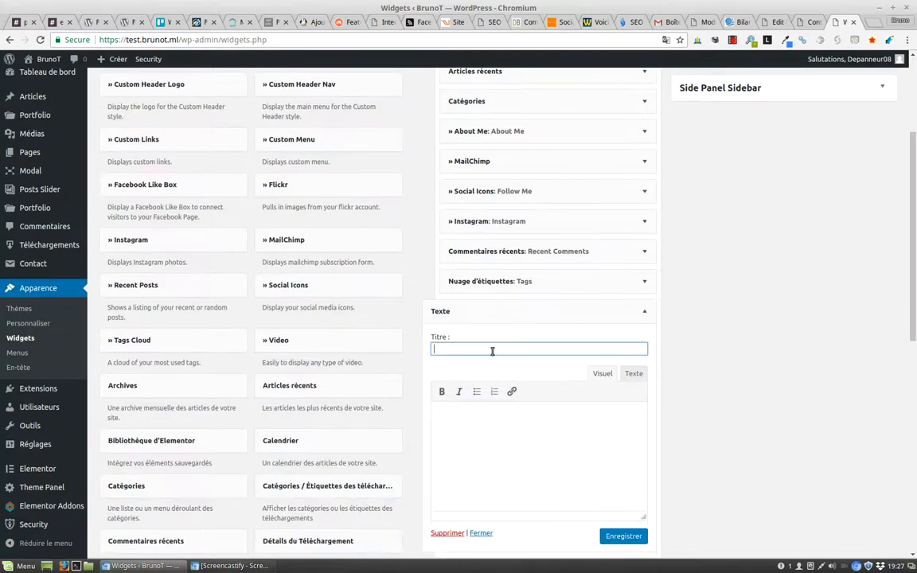
{"action": "type", "text": "Test de modale"}
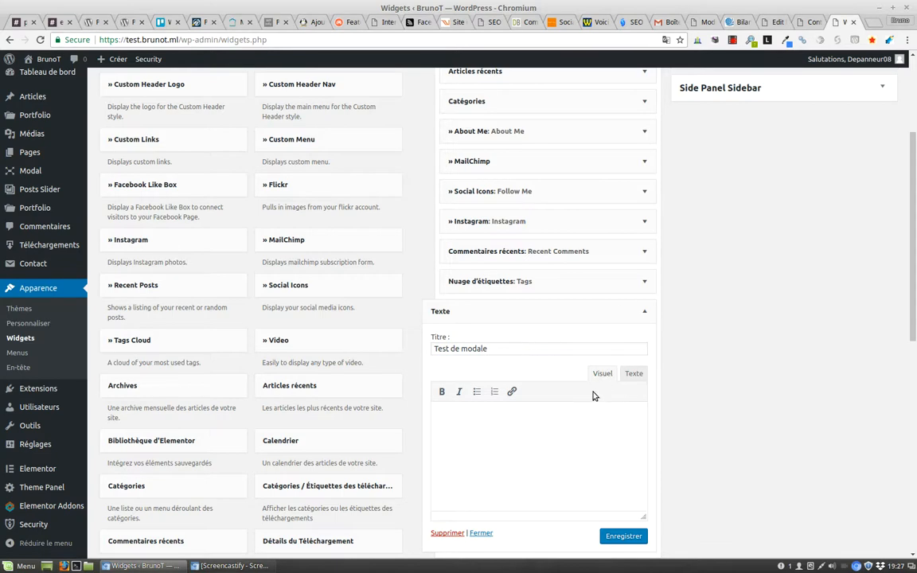
{"action": "scroll", "coordinate": [703, 251], "scroll_direction": "down", "scroll_amount": 2}
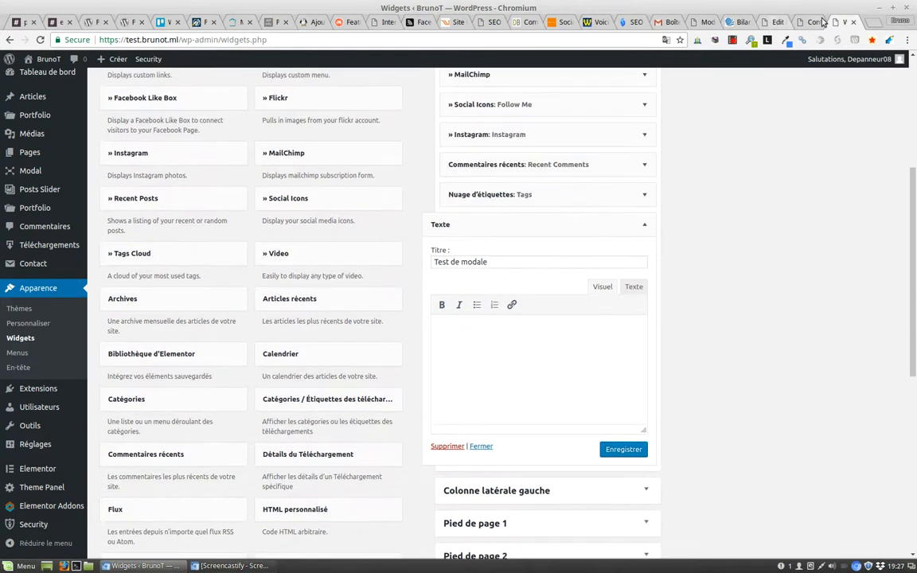
Copy the Contact modal's full link code (Lien complet) and return to the "Test de modale" widget.
{"action": "left_click", "coordinate": [770, 21]}
{"action": "scroll", "coordinate": [792, 436], "scroll_direction": "down", "scroll_amount": 2}
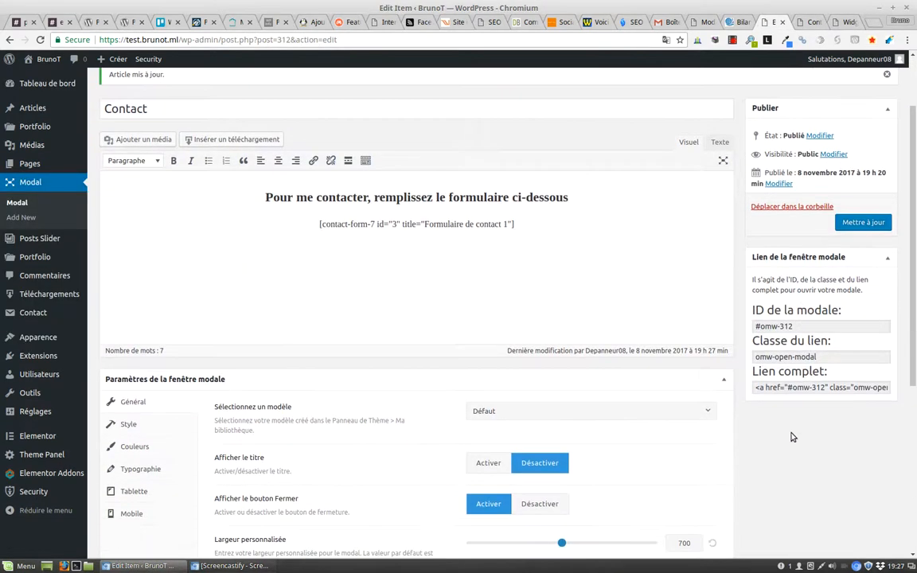
{"action": "left_click", "coordinate": [802, 387]}
{"action": "double_click", "coordinate": [799, 388]}
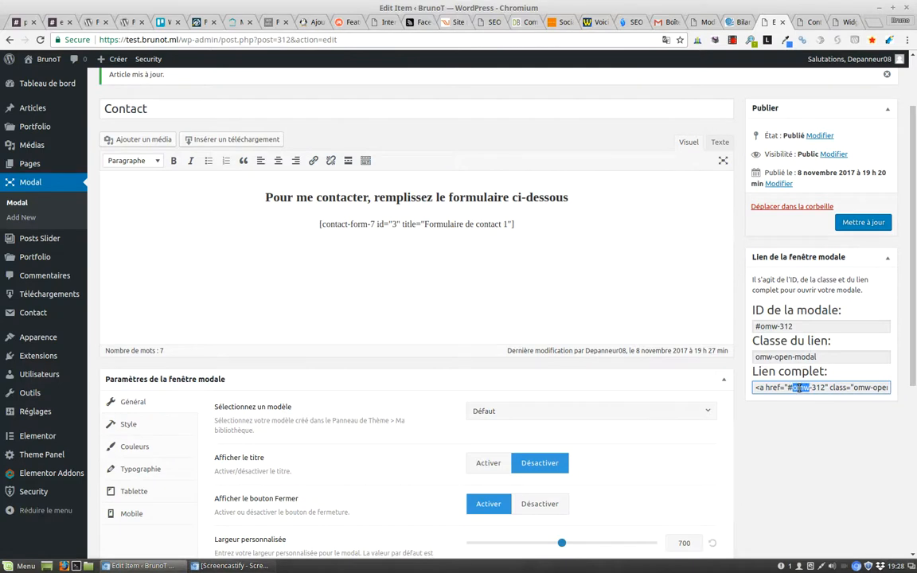
{"action": "key", "text": "ctrl+a"}
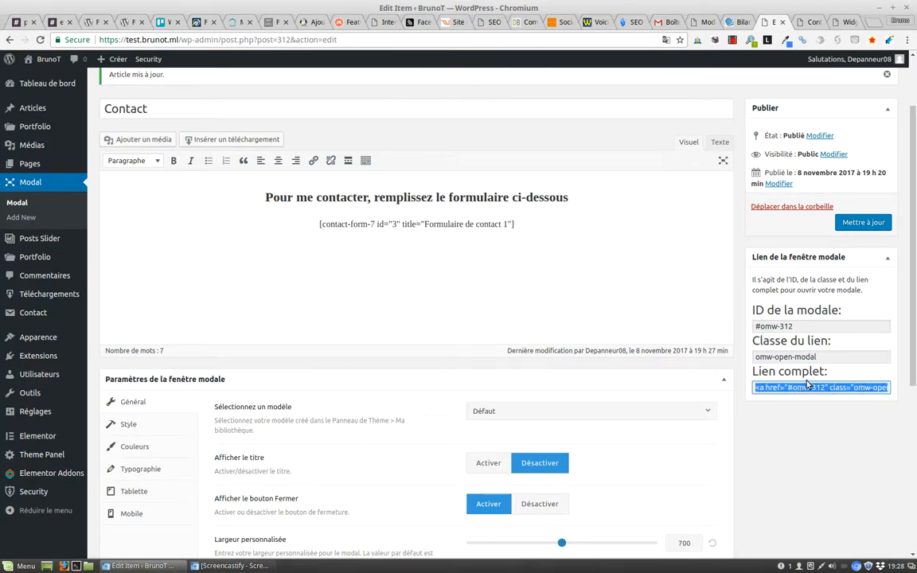
{"action": "left_click", "coordinate": [808, 21]}
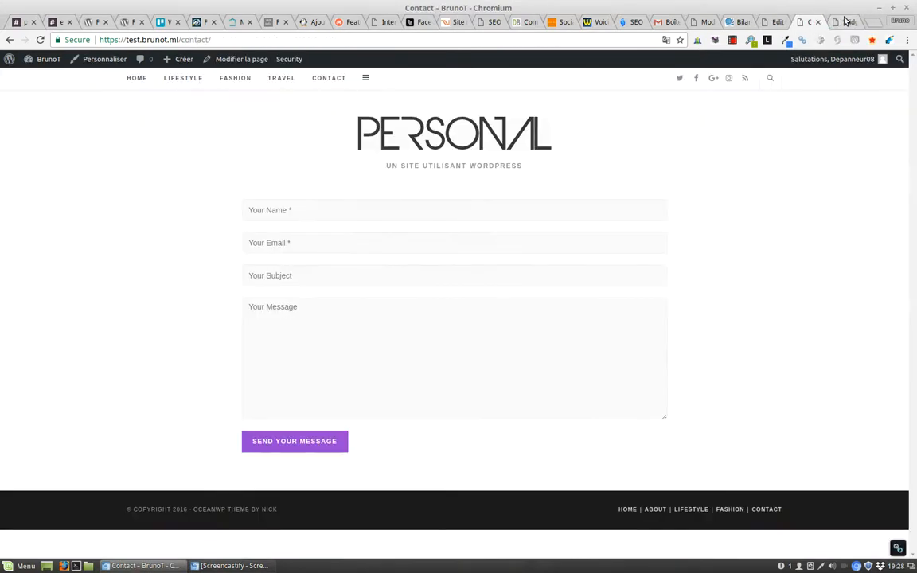
{"action": "left_click", "coordinate": [846, 22]}
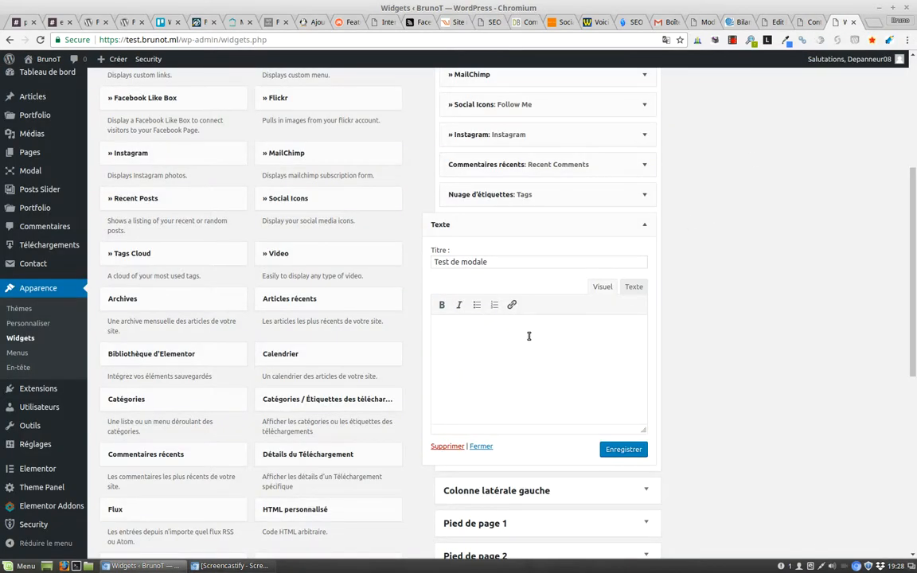
Insert the copied Contact modal link code as HTML into the "Test de modale" widget and preview it in visual mode.
{"action": "left_click", "coordinate": [634, 288]}
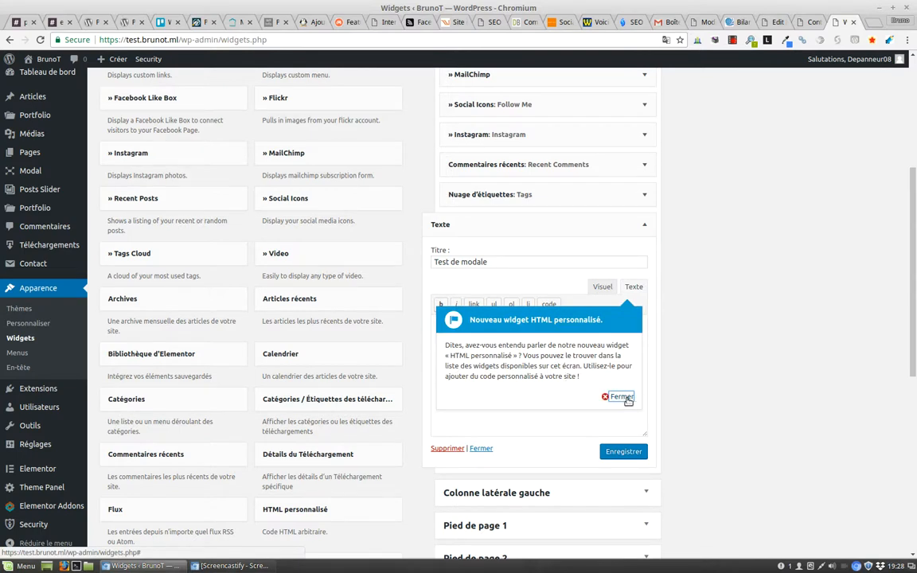
{"action": "left_click", "coordinate": [622, 396]}
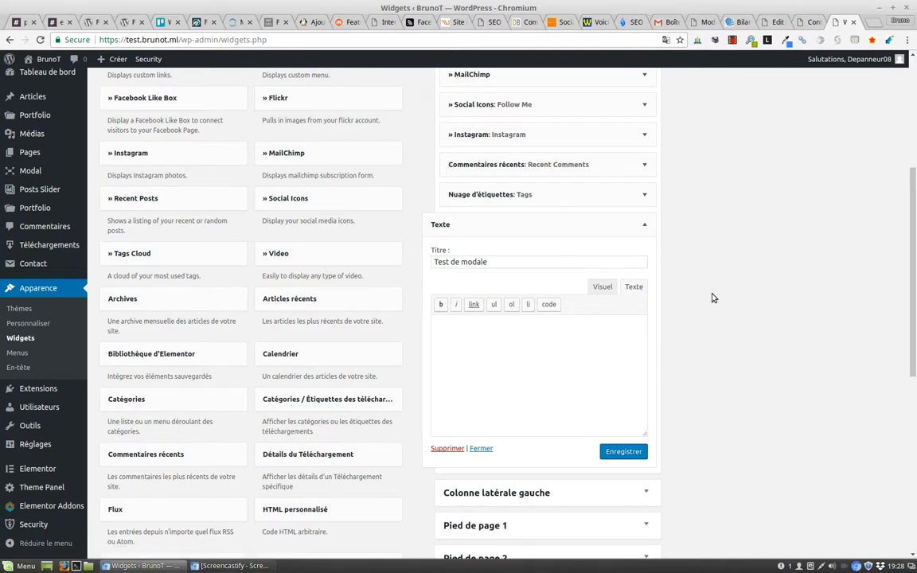
{"action": "type", "text": "<a href=\"#omw-312\" class=\"omw-open-modal\">Open Modal</a>"}
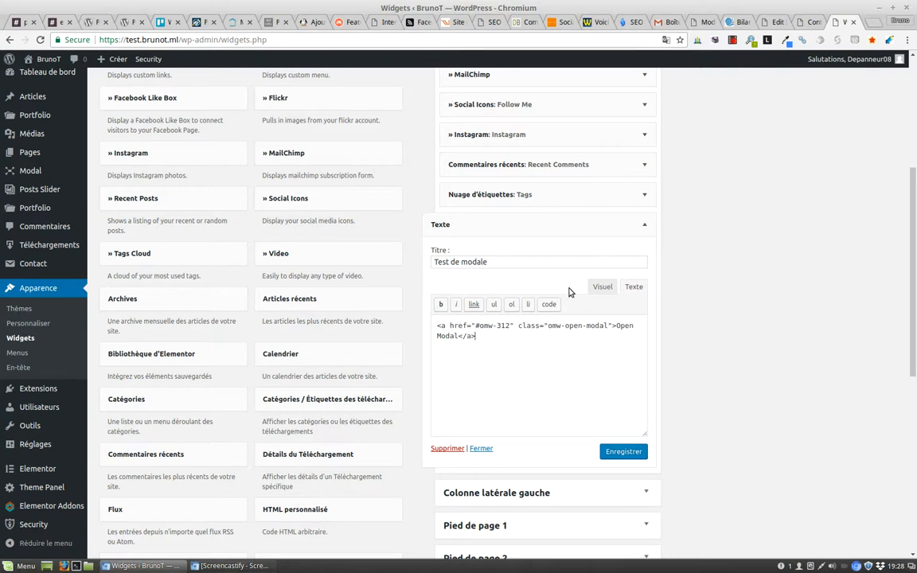
{"action": "left_click", "coordinate": [602, 288]}
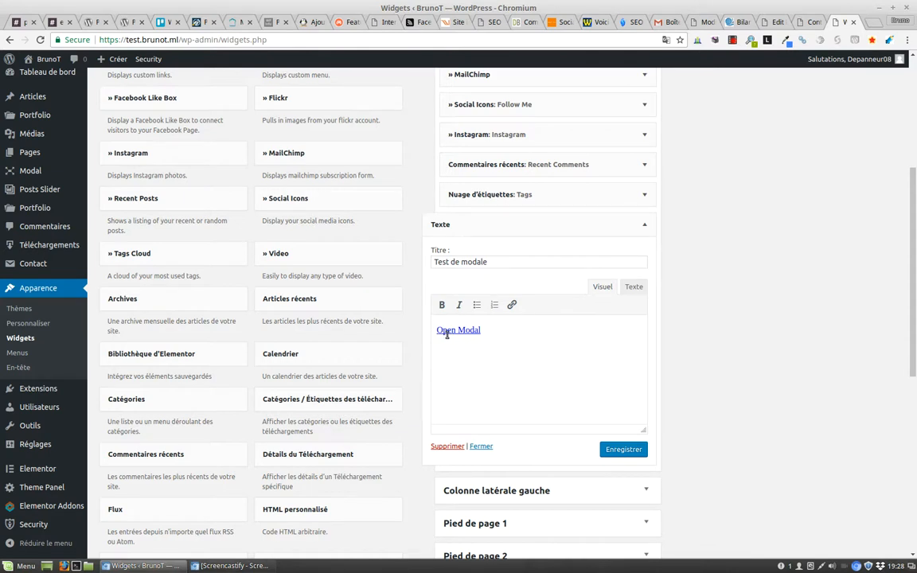
Replace the link text "Open Modal" in the widget's HTML with "Formulaire de contact".
{"action": "left_click", "coordinate": [634, 286]}
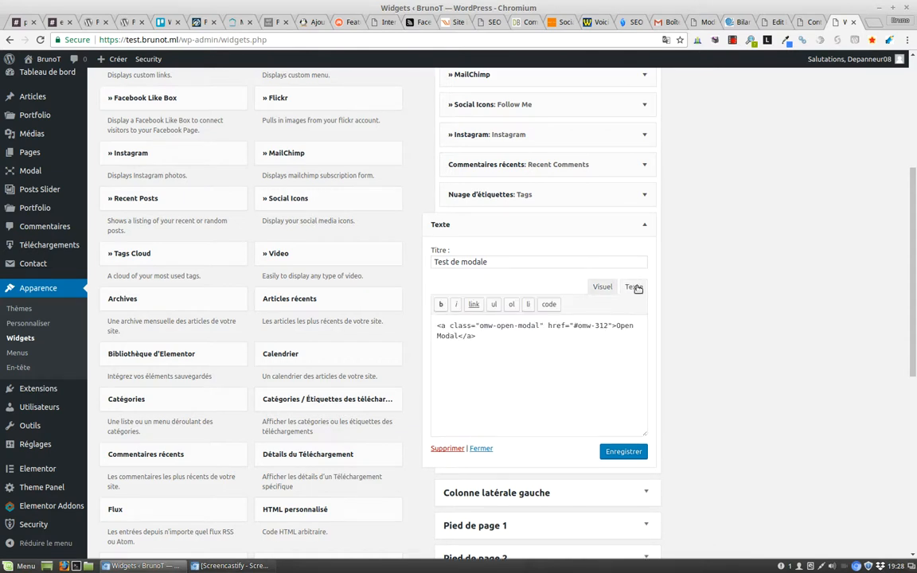
{"action": "left_click_drag", "start_coordinate": [615, 326], "coordinate": [605, 340]}
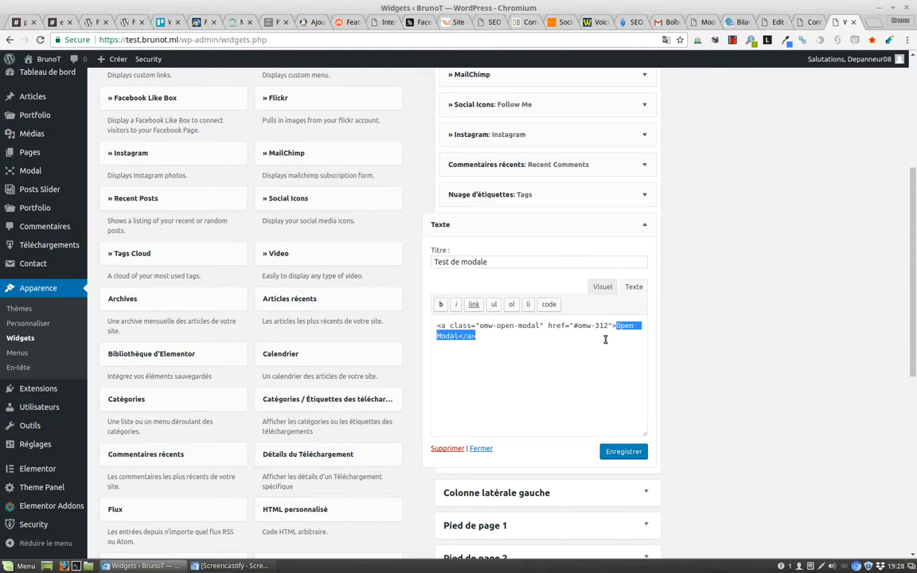
{"action": "left_click_drag", "start_coordinate": [460, 340], "coordinate": [458, 338]}
{"action": "type", "text": "Form"}
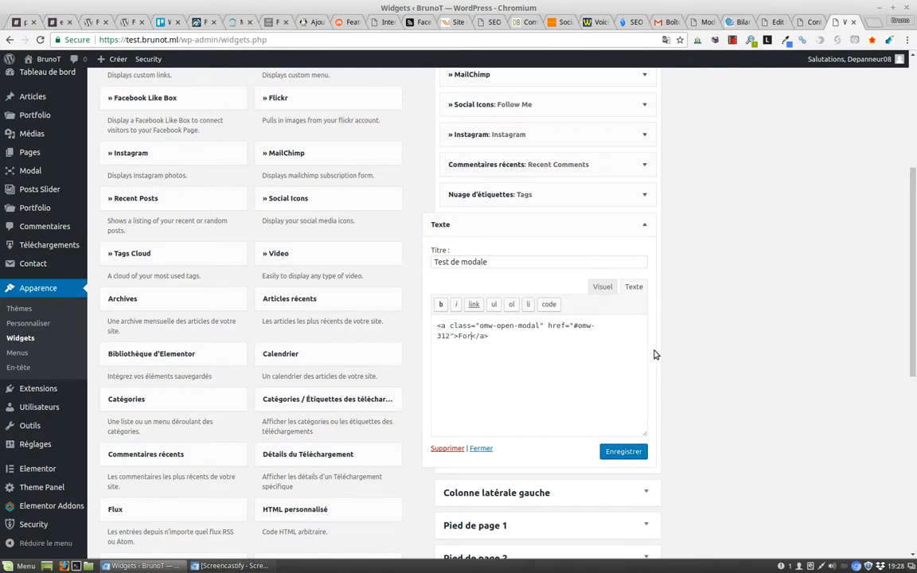
{"action": "type", "text": "ulaire de contact"}
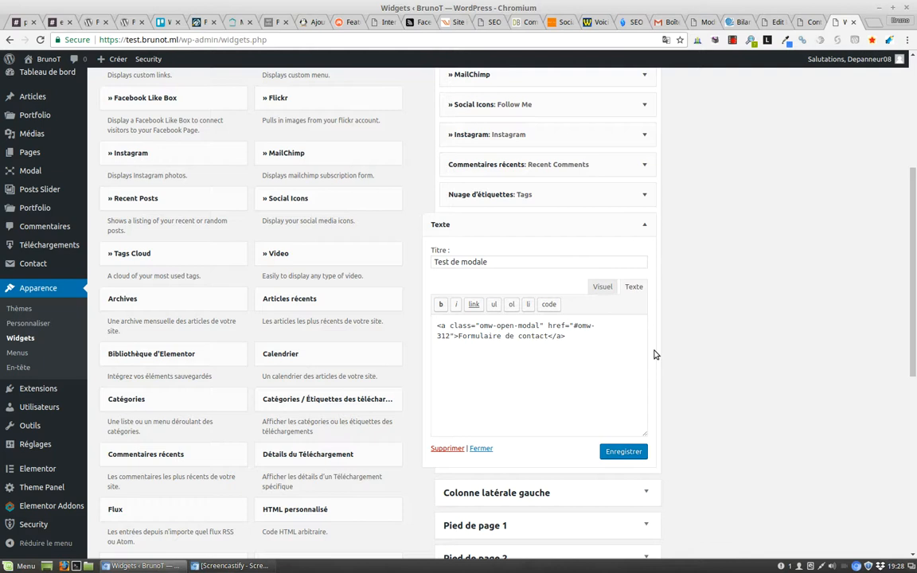
Make the "Formulaire de contact" link bold in visual mode and save the widget.
{"action": "left_click", "coordinate": [603, 287]}
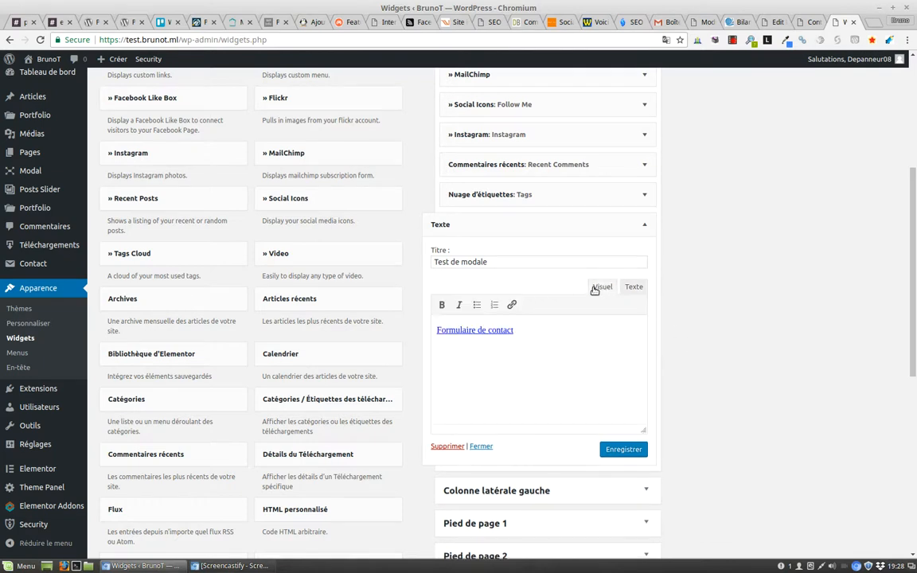
{"action": "triple_click", "coordinate": [547, 342]}
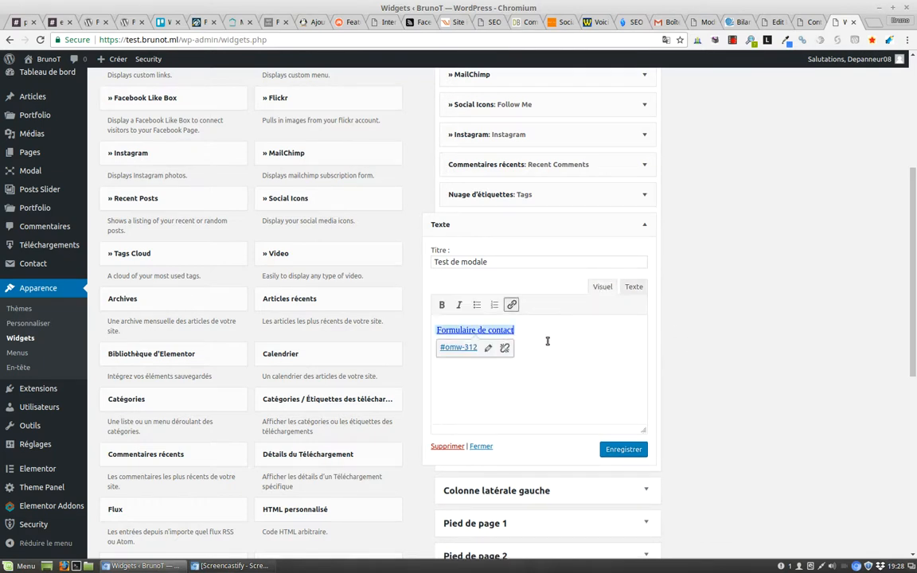
{"action": "left_click", "coordinate": [442, 305]}
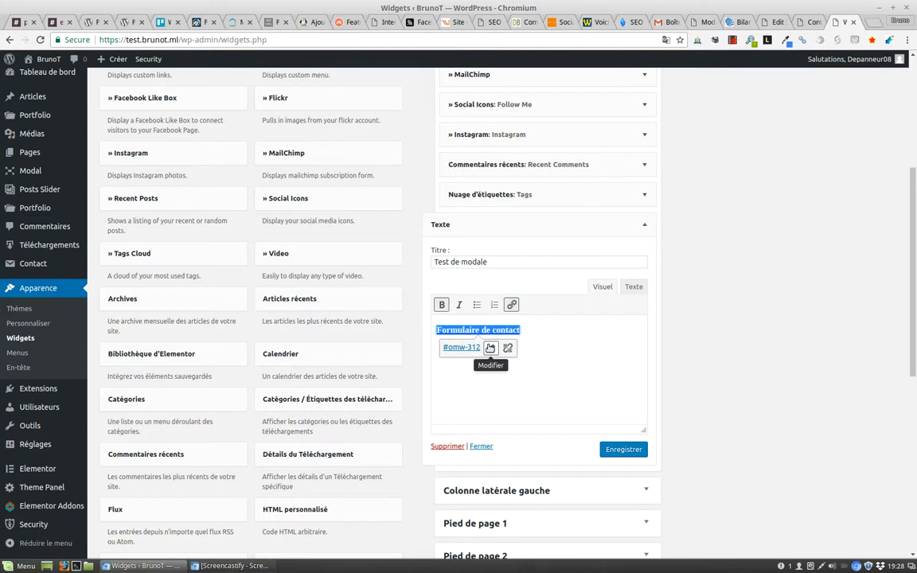
{"action": "left_click", "coordinate": [602, 349]}
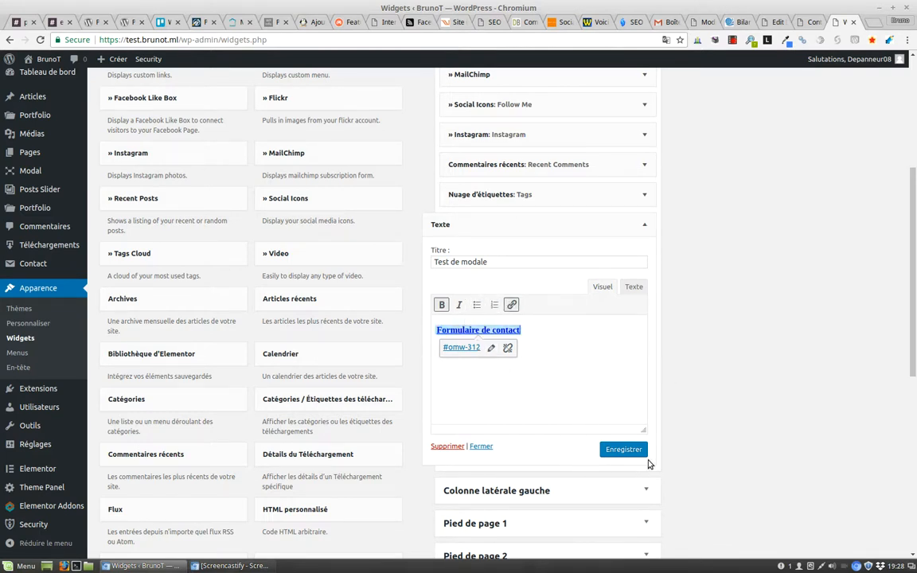
{"action": "left_click", "coordinate": [621, 449]}
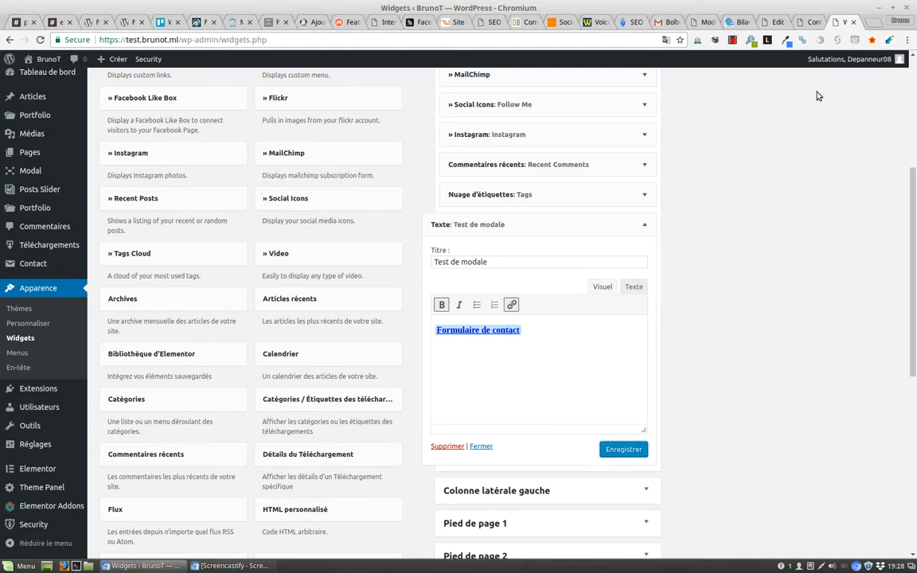
Test the "Formulaire de contact" sidebar link on the site's Fashion category page, then close the modal.
{"action": "left_click", "coordinate": [812, 22]}
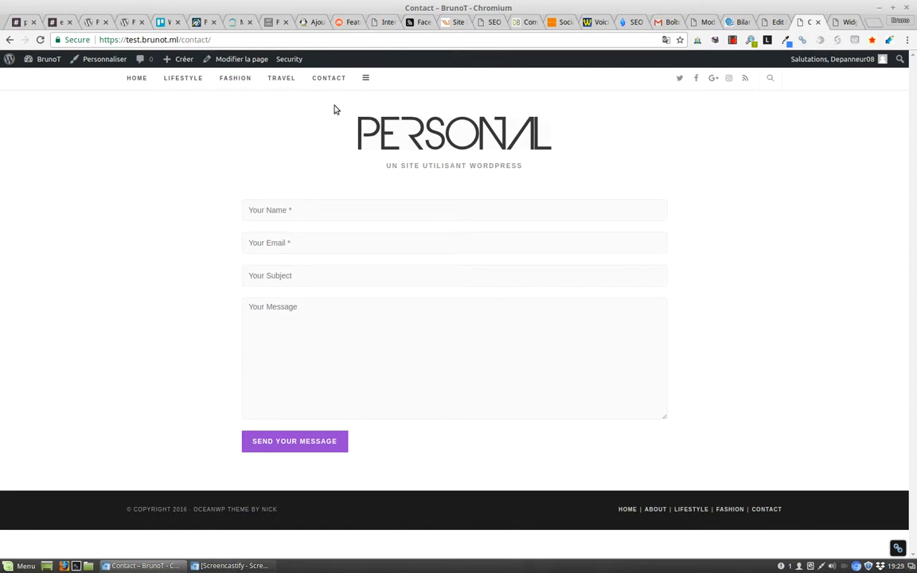
{"action": "left_click", "coordinate": [233, 79]}
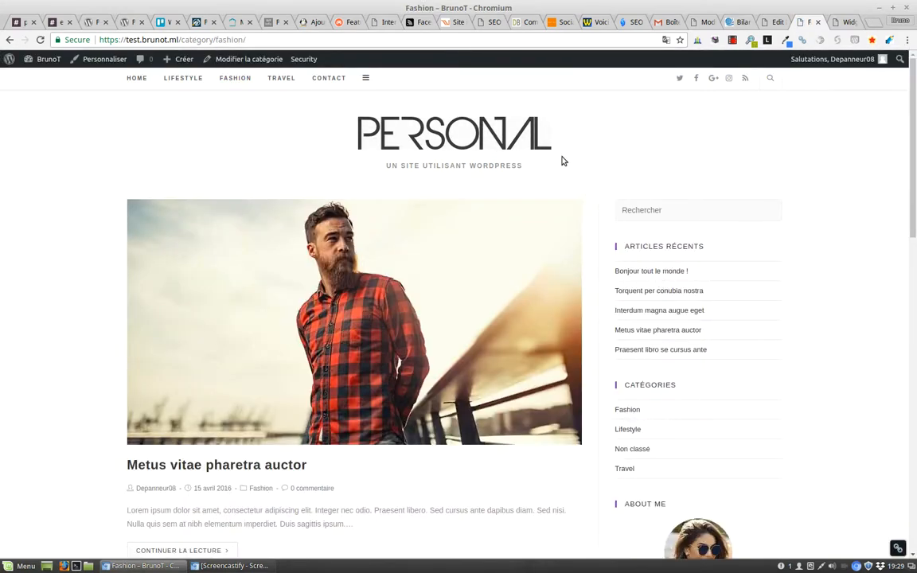
{"action": "scroll", "coordinate": [581, 203], "scroll_direction": "down", "scroll_amount": 2}
{"action": "scroll", "coordinate": [582, 203], "scroll_direction": "down", "scroll_amount": 10}
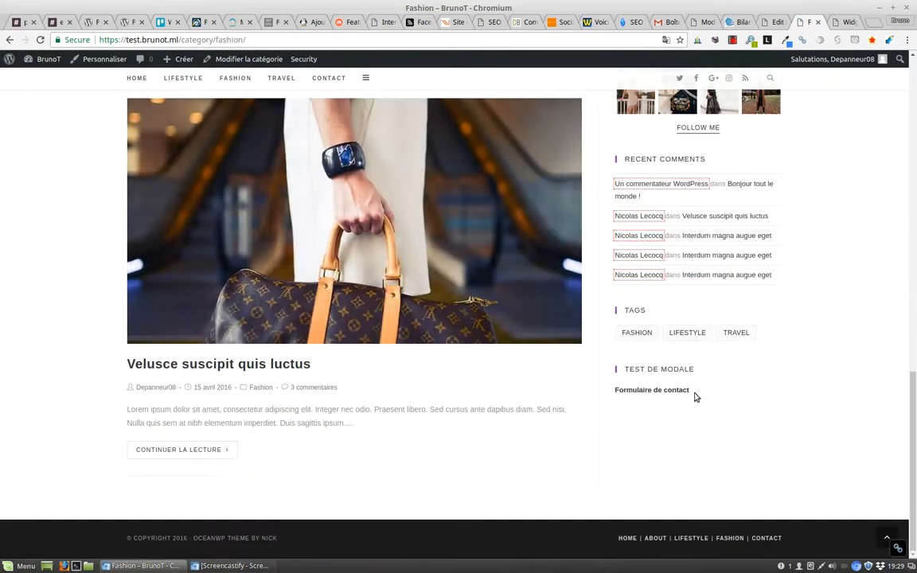
{"action": "left_click", "coordinate": [649, 391]}
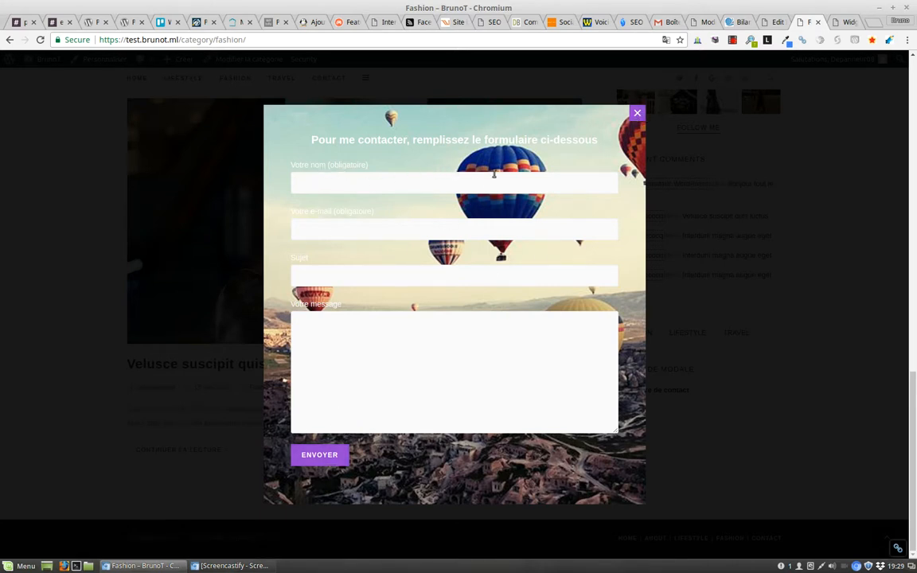
{"action": "left_click", "coordinate": [638, 116]}
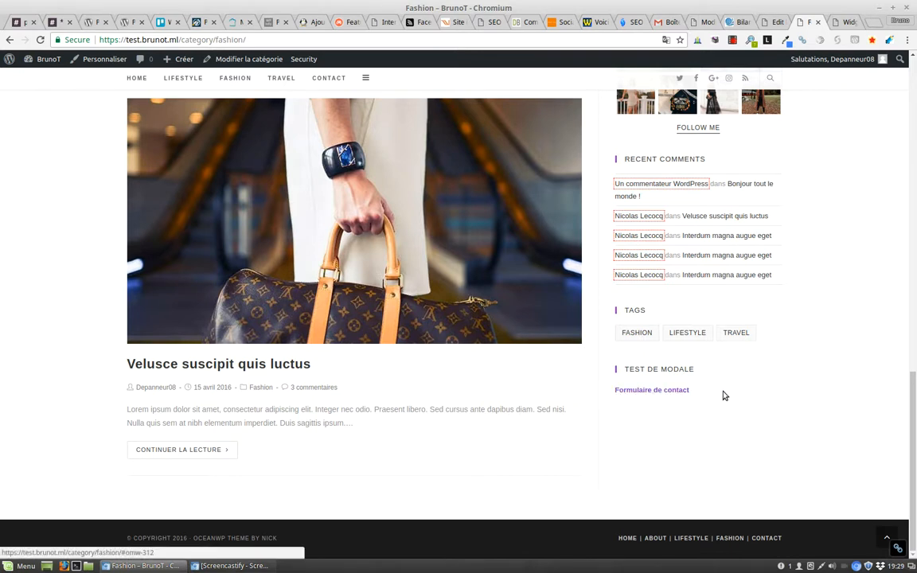
Open a new article in a separate browser tab and copy the full link HTML from the "Test de modale" widget.
{"action": "left_click", "coordinate": [840, 22]}
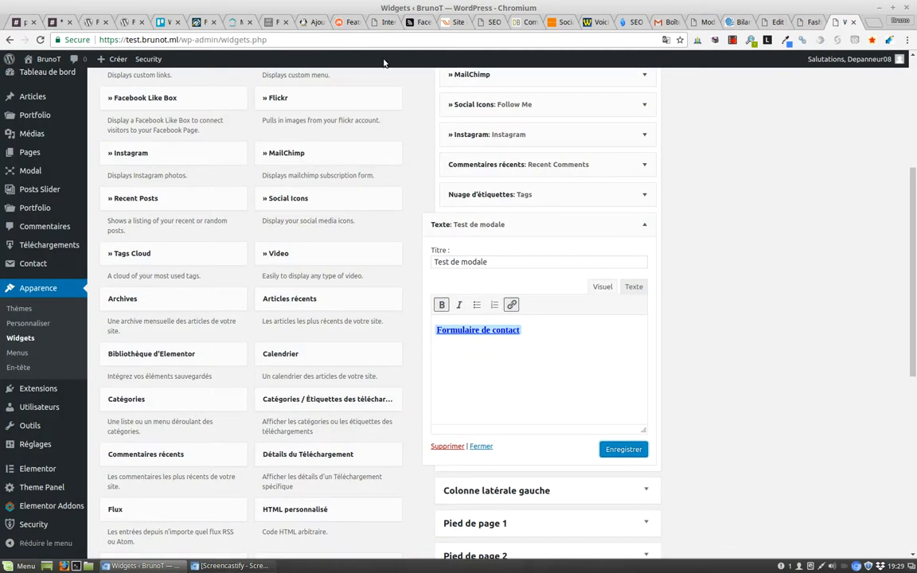
{"action": "mouse_move", "coordinate": [112, 58]}
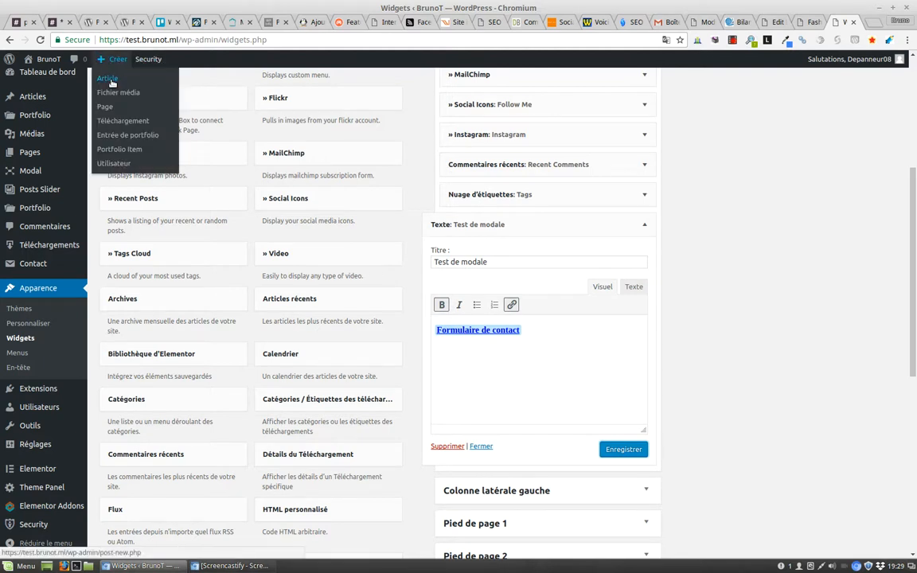
{"action": "middle_click", "coordinate": [112, 79]}
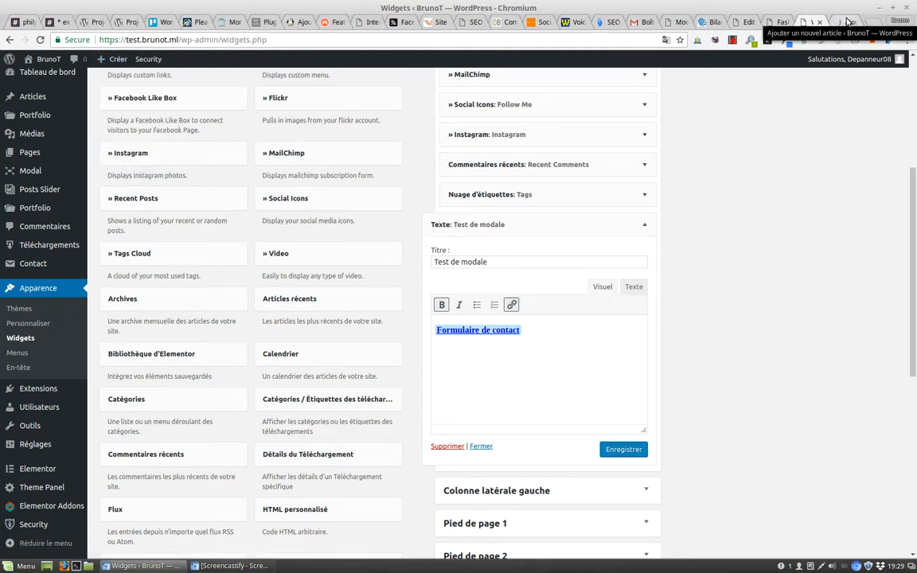
{"action": "left_click", "coordinate": [634, 287]}
{"action": "left_click_drag", "start_coordinate": [604, 338], "coordinate": [399, 307]}
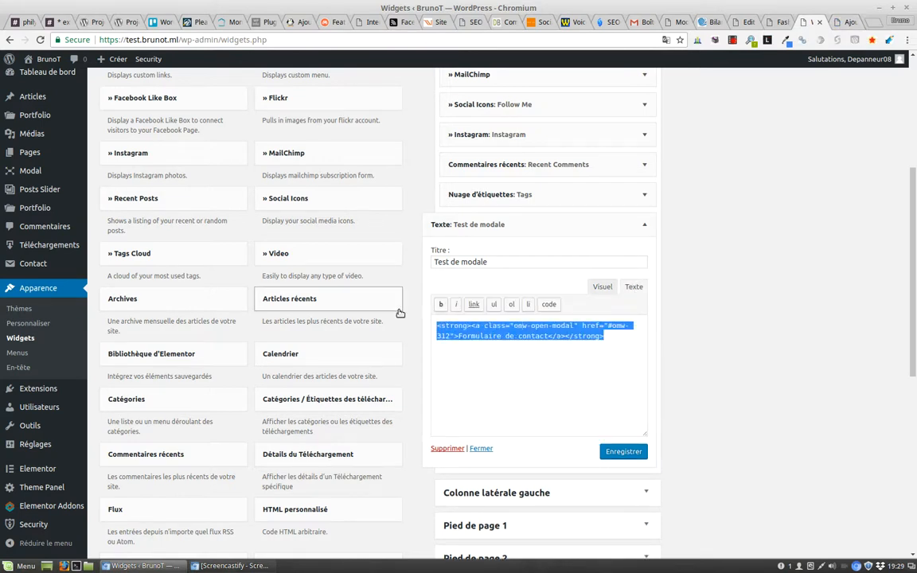
{"action": "right_click", "coordinate": [503, 333]}
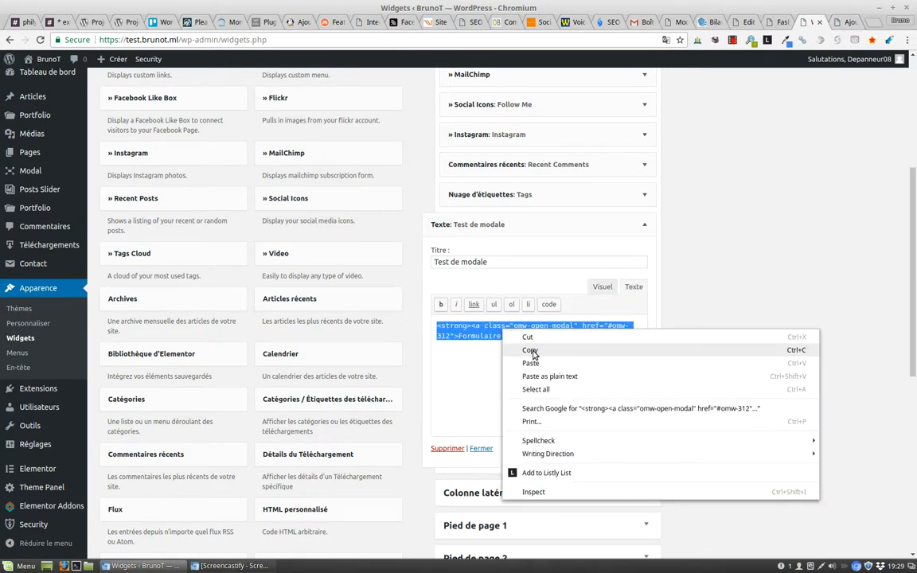
{"action": "left_click", "coordinate": [558, 351]}
Paste the copied link code as HTML into the new article's content and display it in visual mode.
{"action": "left_click", "coordinate": [858, 21]}
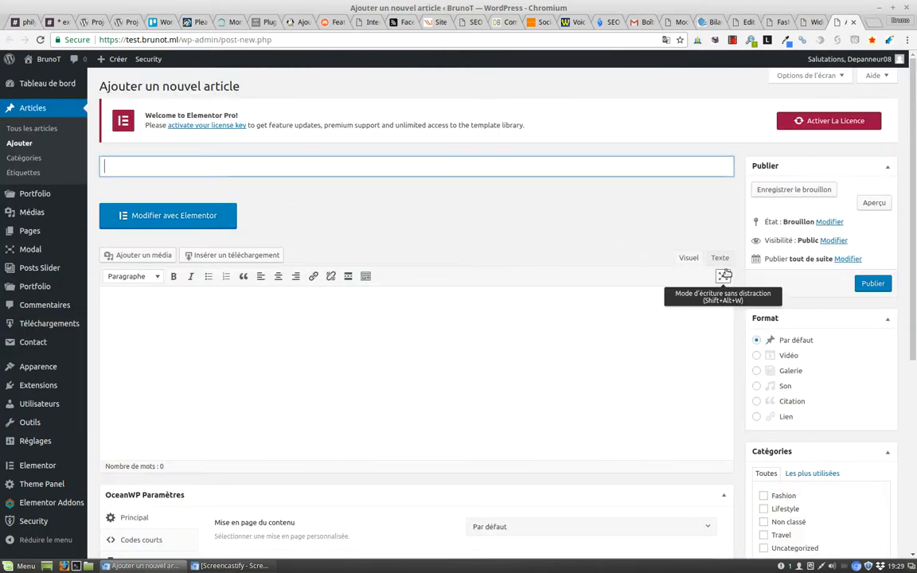
{"action": "left_click", "coordinate": [721, 259]}
{"action": "left_click", "coordinate": [721, 258]}
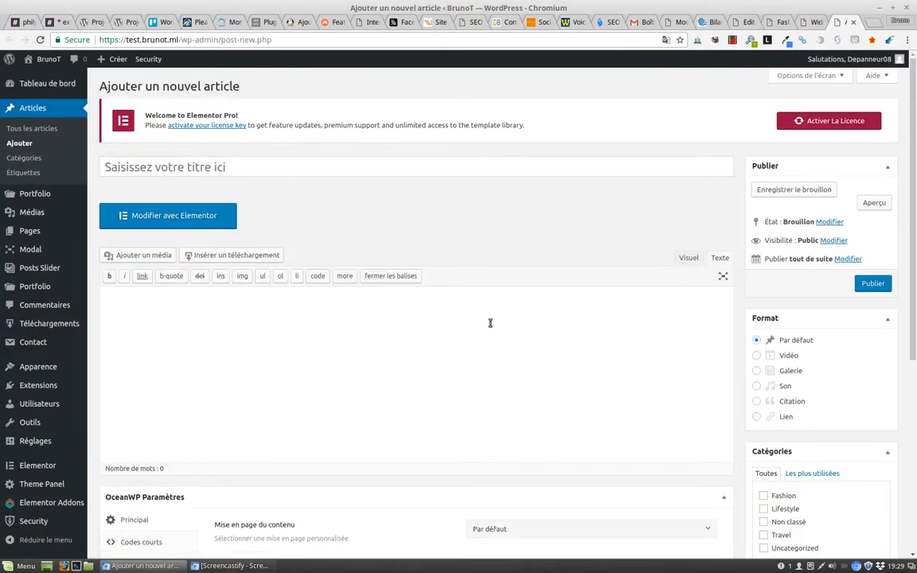
{"action": "right_click", "coordinate": [317, 335]}
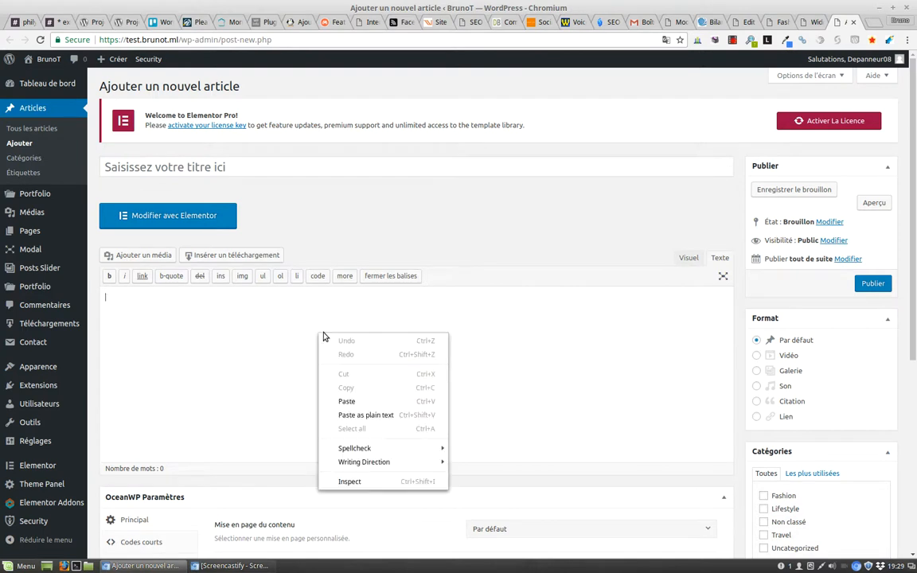
{"action": "left_click", "coordinate": [354, 399]}
{"action": "left_click", "coordinate": [689, 258]}
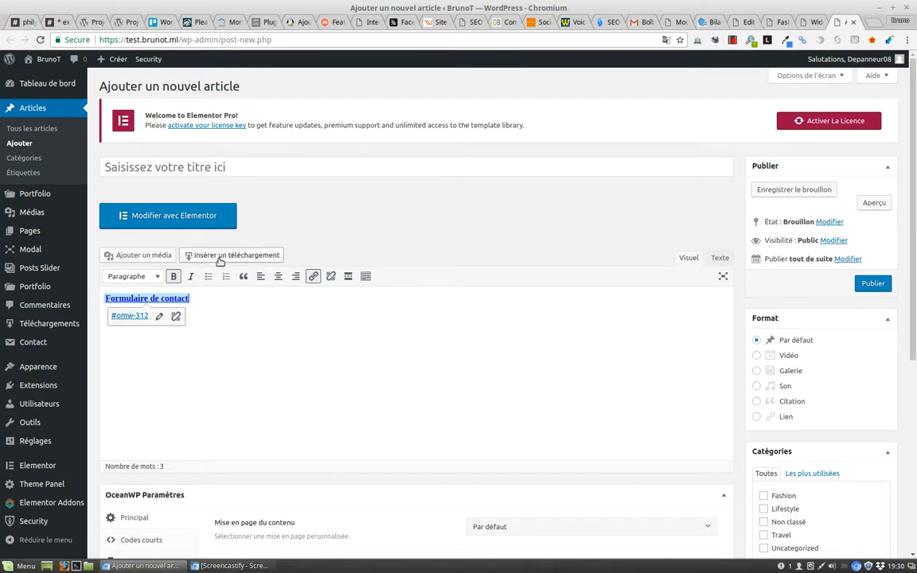
Center the "Formulaire de contact" link in the new article.
{"action": "left_click_drag", "start_coordinate": [188, 299], "coordinate": [95, 298]}
{"action": "left_click", "coordinate": [277, 277]}
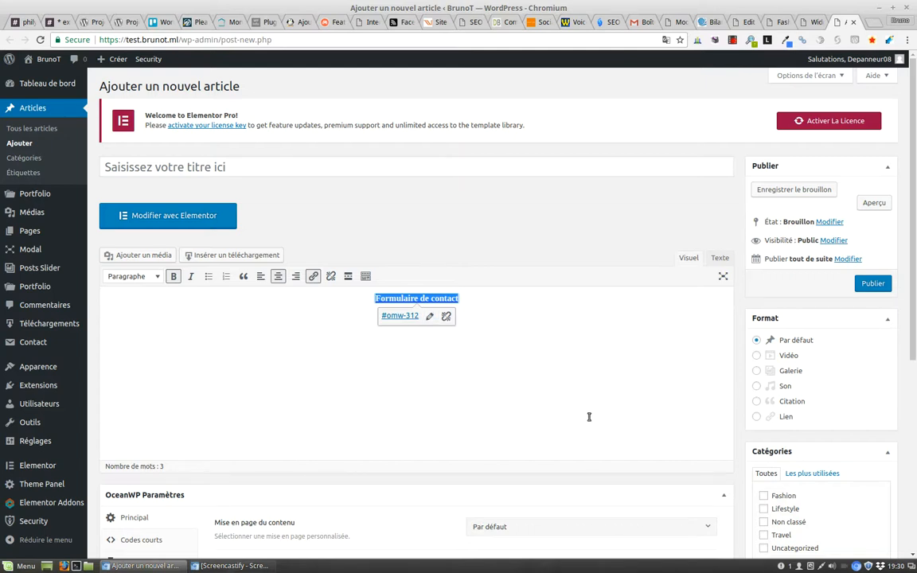
{"action": "left_click", "coordinate": [579, 366]}
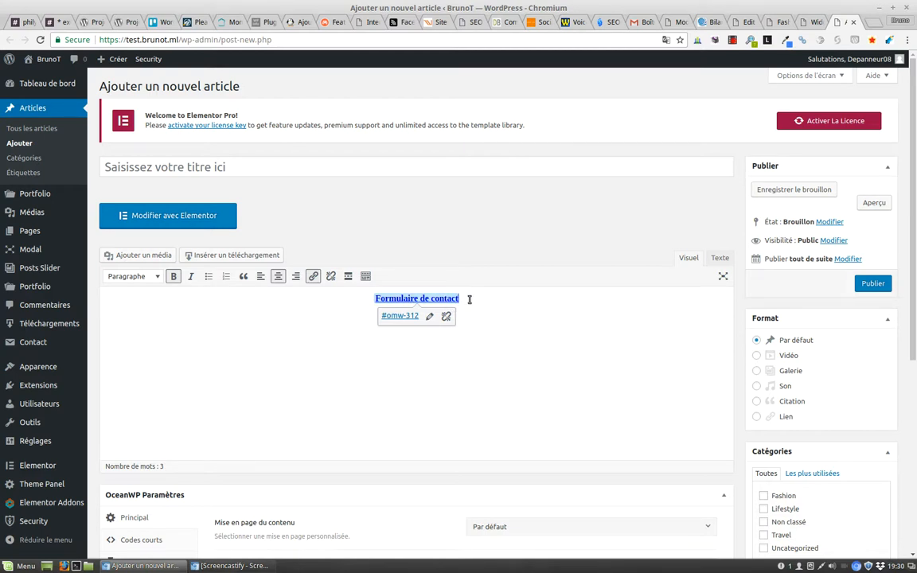
Apply red (#ff0000) as the text colour of the "Formulaire de contact" link and display the article's HTML code.
{"action": "left_click", "coordinate": [365, 276]}
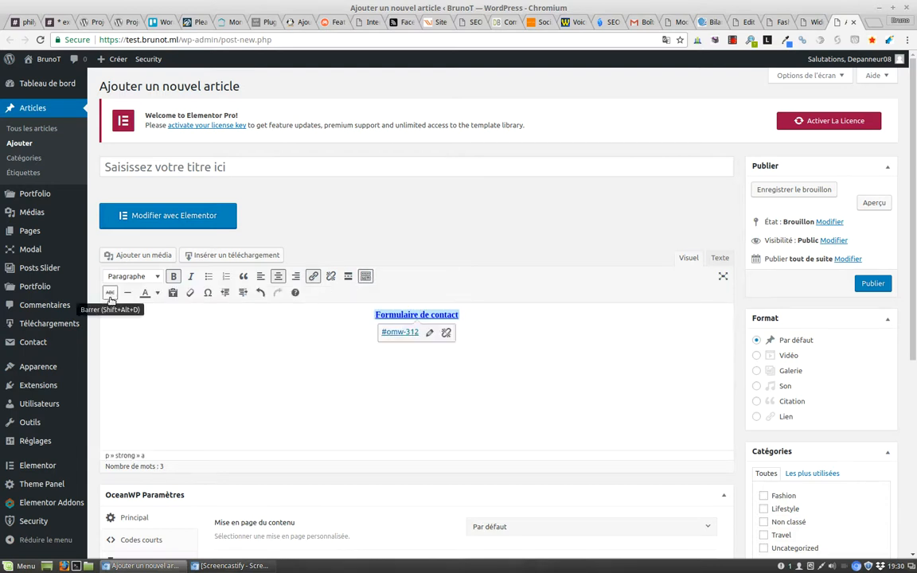
{"action": "left_click", "coordinate": [157, 293]}
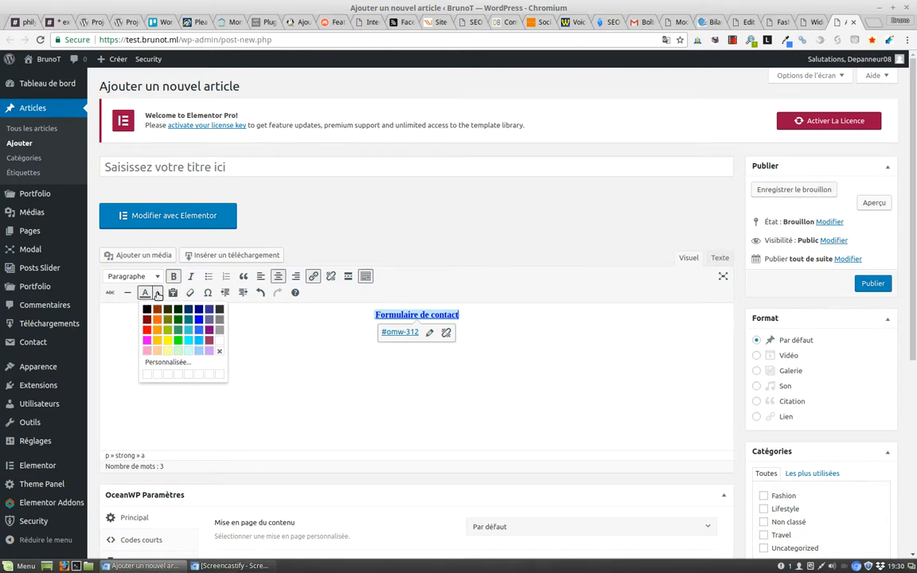
{"action": "left_click", "coordinate": [148, 330]}
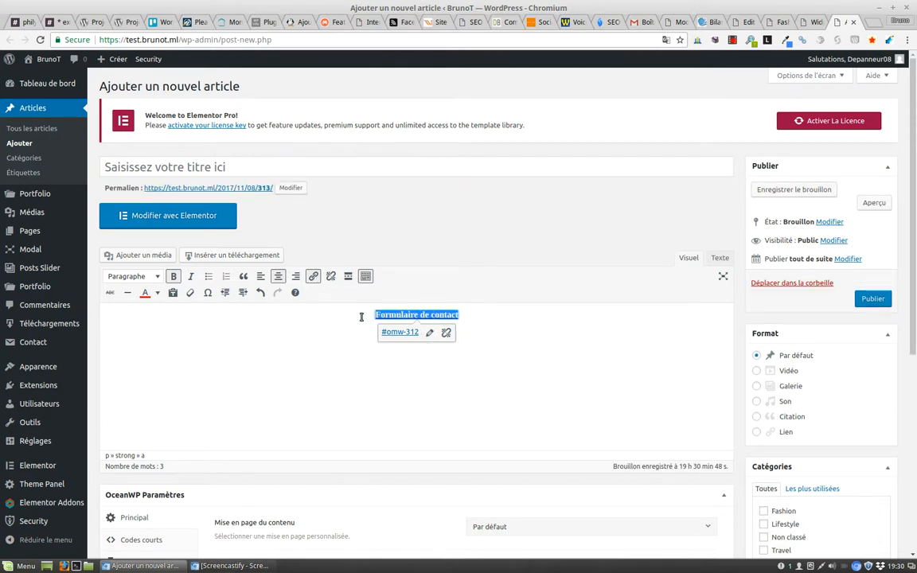
{"action": "left_click", "coordinate": [149, 293]}
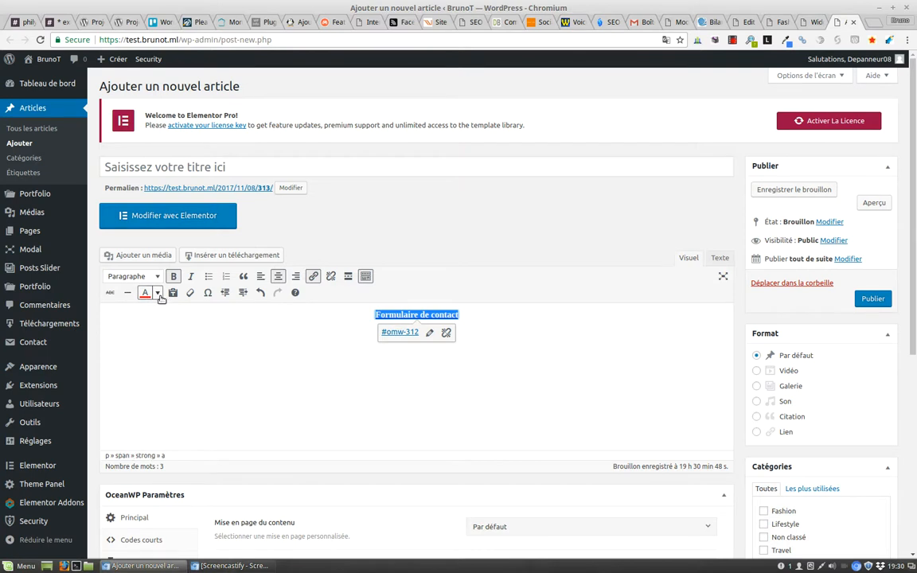
{"action": "left_click", "coordinate": [158, 293]}
{"action": "left_click", "coordinate": [146, 333]}
{"action": "left_click", "coordinate": [498, 361]}
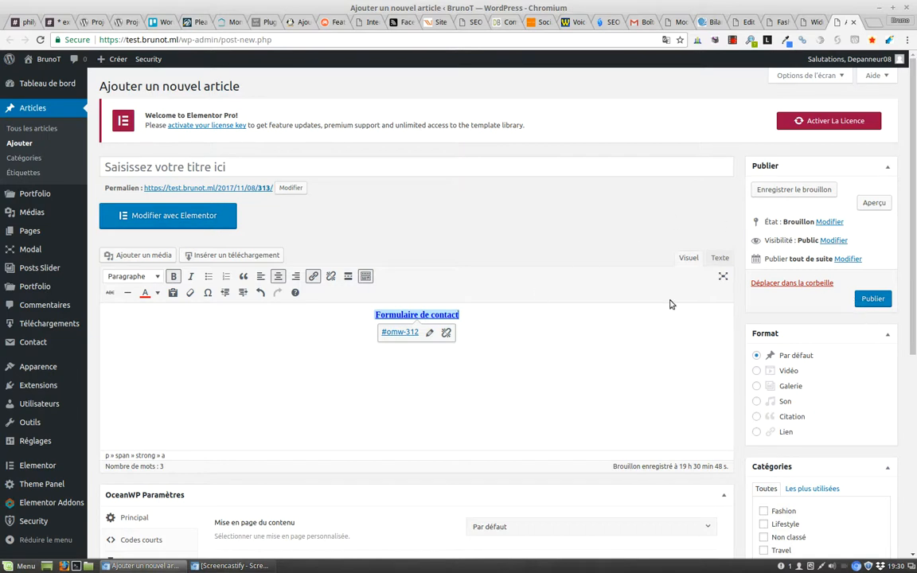
{"action": "left_click", "coordinate": [720, 259]}
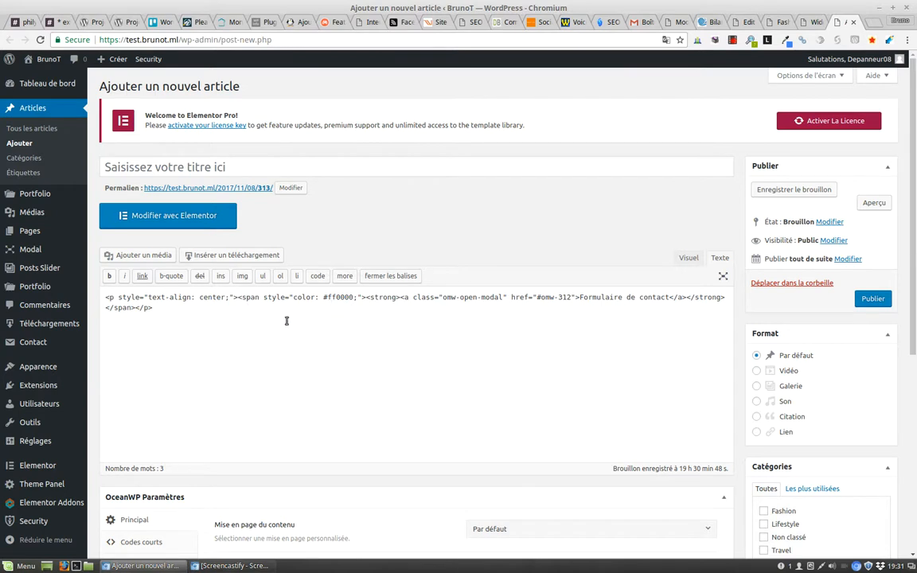
Replace the "Test de modale" widget's HTML with a copy of the article's full centred red link code and save the widget.
{"action": "left_click_drag", "start_coordinate": [176, 312], "coordinate": [48, 302]}
{"action": "right_click", "coordinate": [131, 302]}
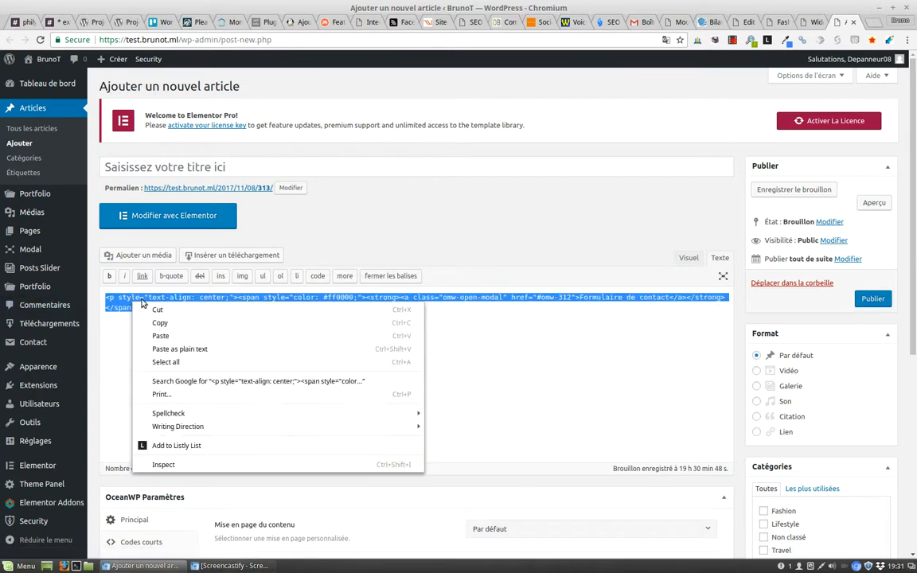
{"action": "left_click", "coordinate": [162, 323]}
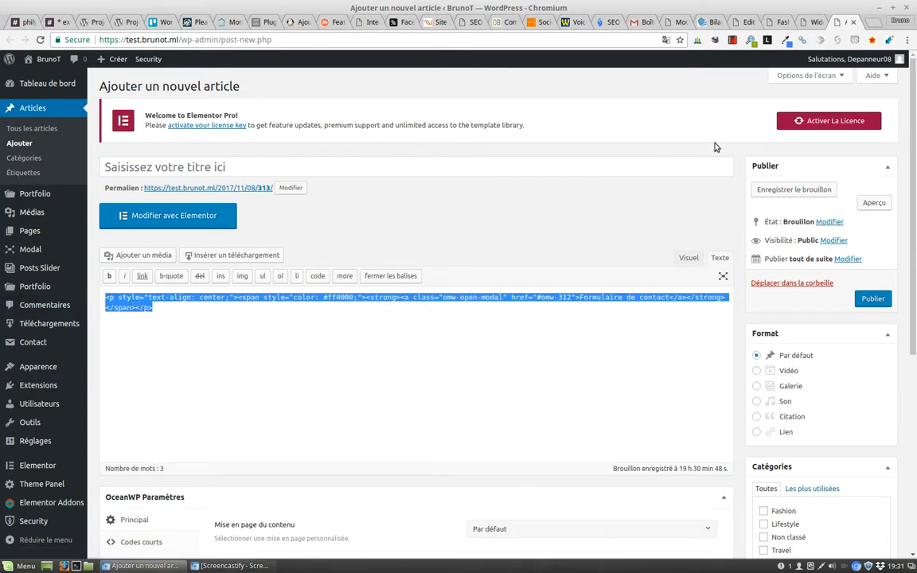
{"action": "left_click", "coordinate": [812, 22]}
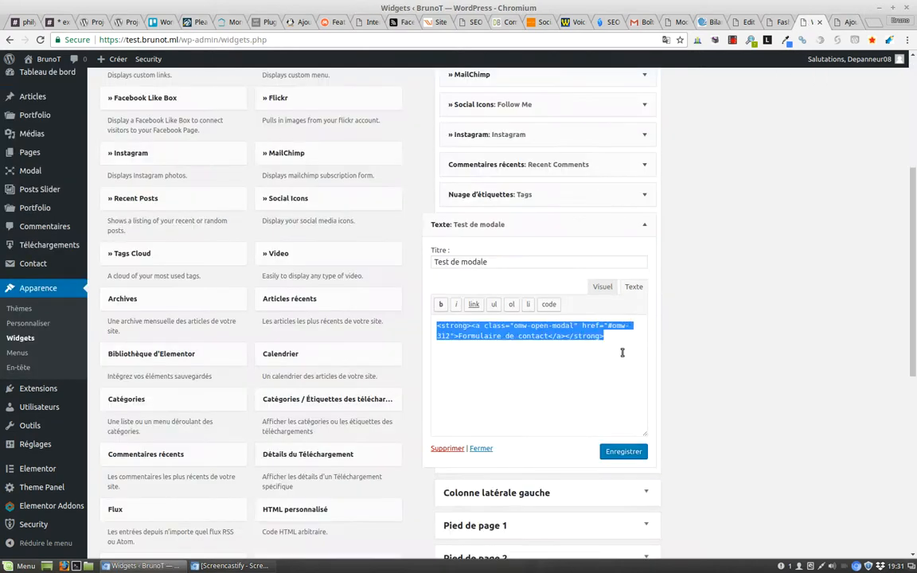
{"action": "key", "text": "BackSpace"}
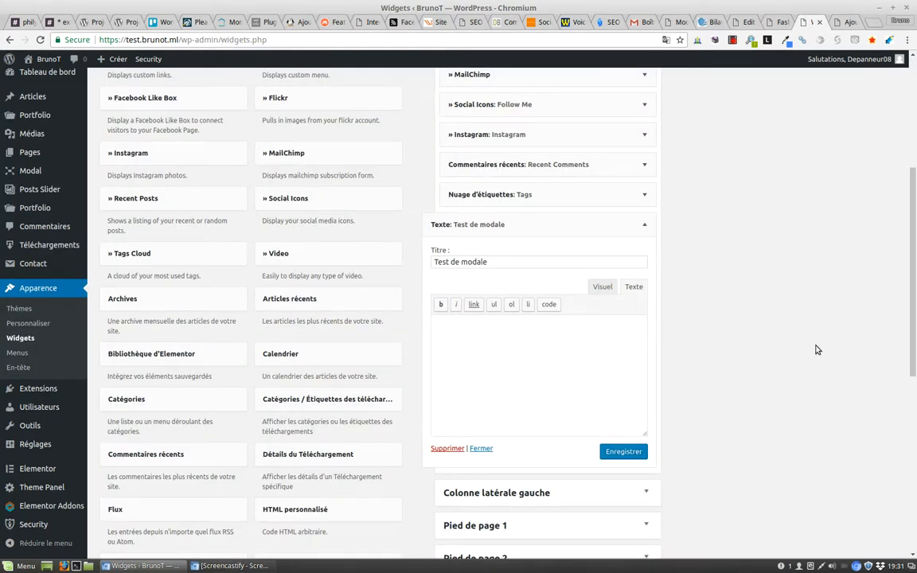
{"action": "key", "text": "ctrl+v"}
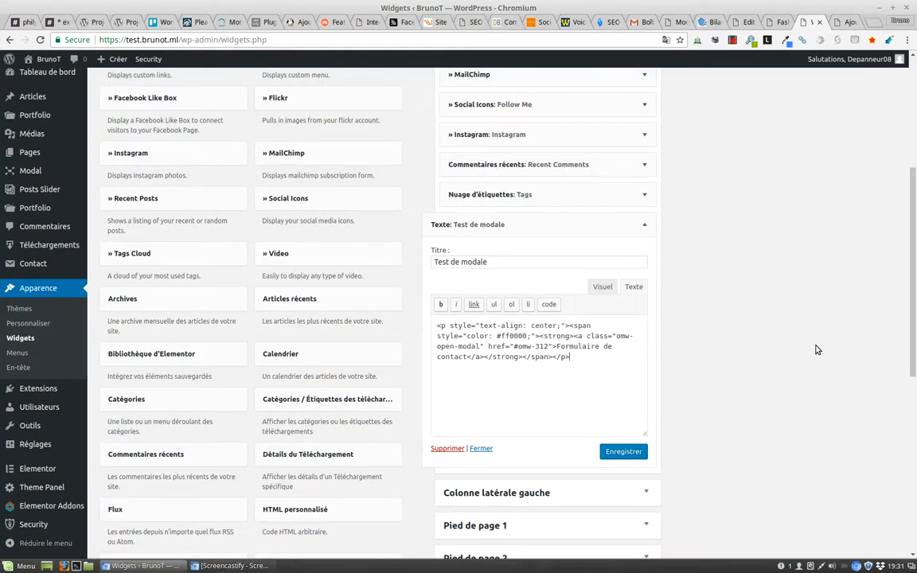
{"action": "left_click", "coordinate": [625, 453]}
Reload the Fashion category page, test the sidebar's "Formulaire de contact" link, and close the contact modal.
{"action": "left_click", "coordinate": [776, 22]}
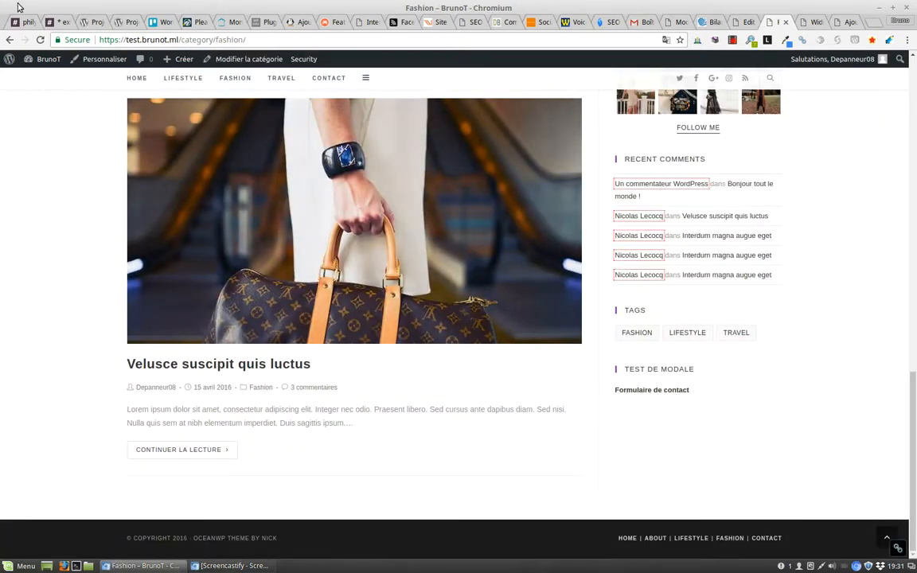
{"action": "left_click", "coordinate": [38, 40]}
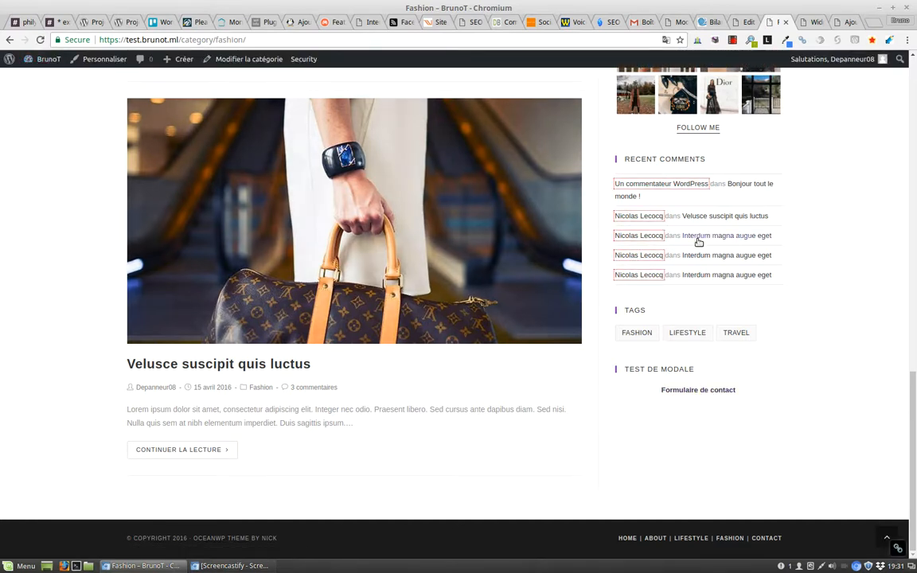
{"action": "left_click", "coordinate": [699, 390]}
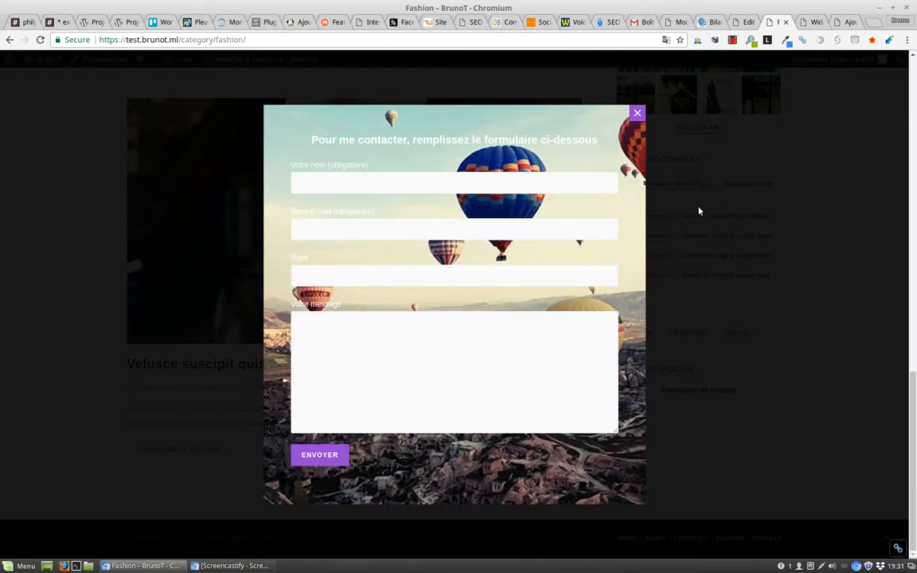
{"action": "left_click", "coordinate": [638, 116]}
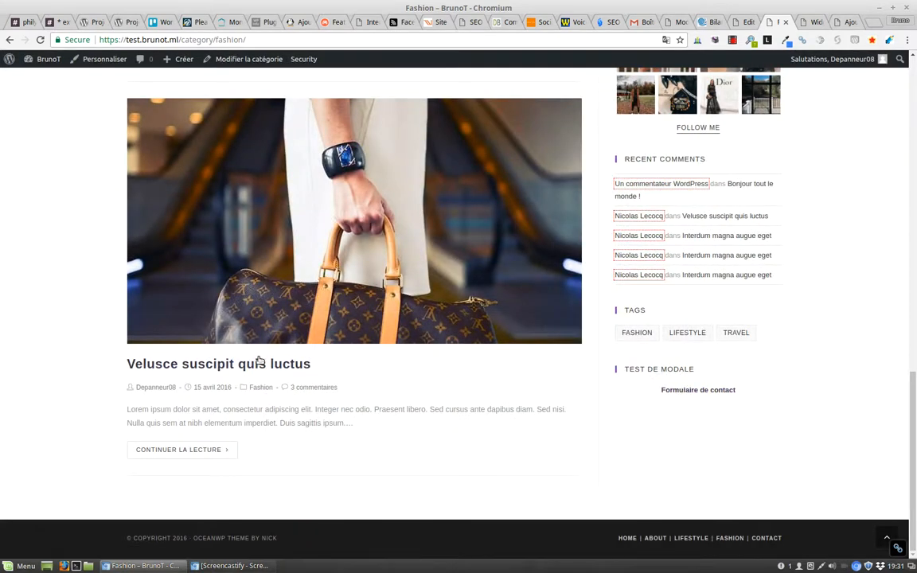
{"action": "scroll", "coordinate": [454, 322], "scroll_direction": "up", "scroll_amount": 2}
{"action": "scroll", "coordinate": [455, 324], "scroll_direction": "up", "scroll_amount": 6}
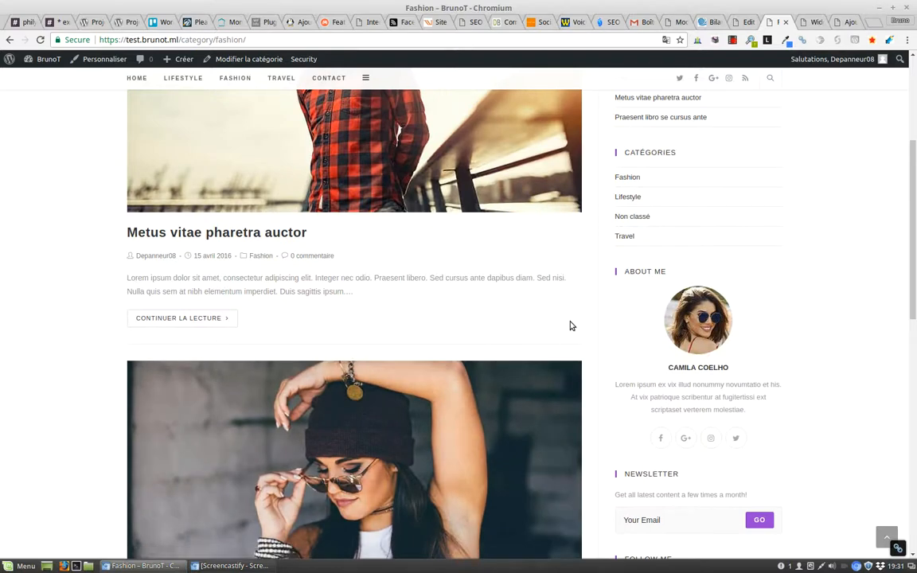
{"action": "scroll", "coordinate": [570, 325], "scroll_direction": "down", "scroll_amount": 10}
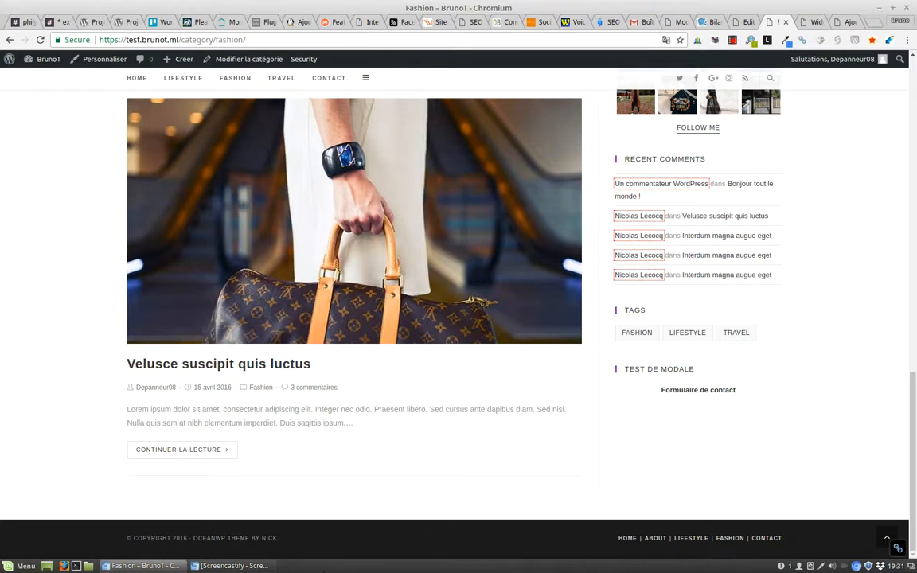
{"action": "left_click", "coordinate": [250, 565]}
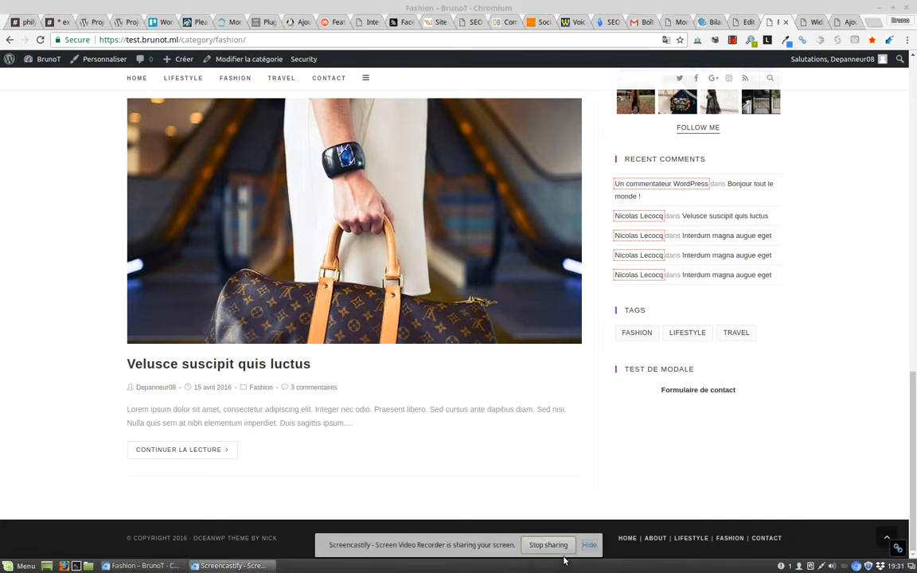